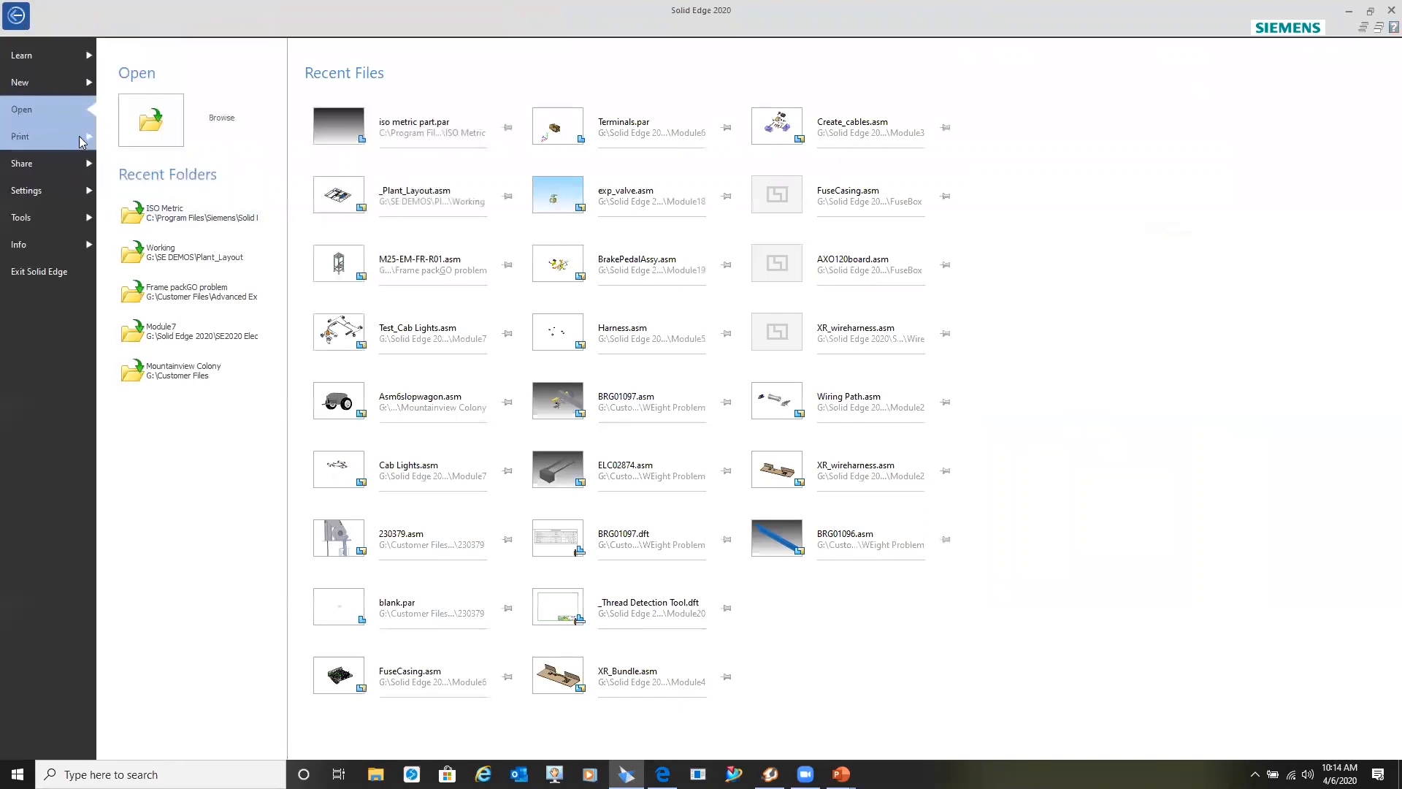
# - Switch the new-document template list to the ANSI Inch standard templates
pyautogui.moveTo(41, 58)
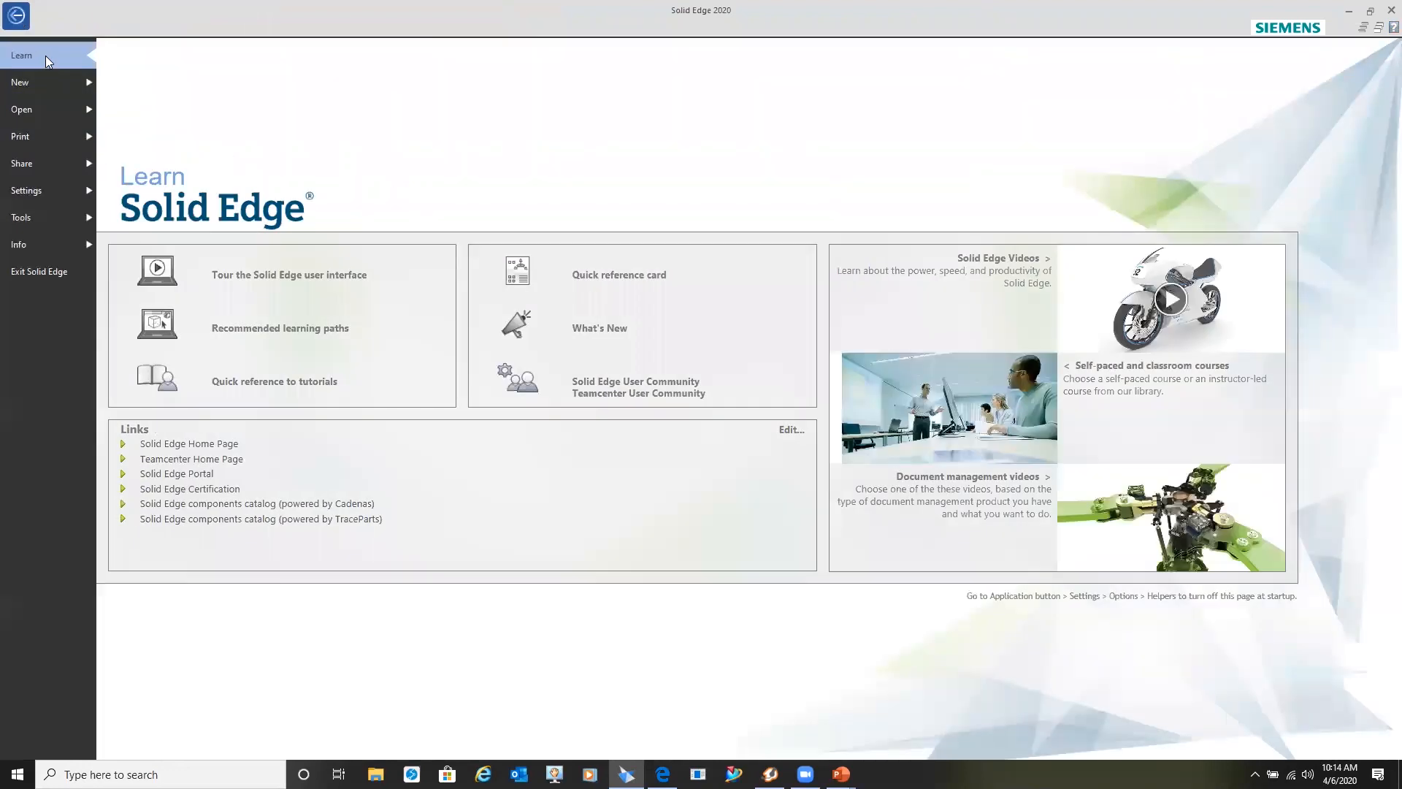
pyautogui.moveTo(33, 86)
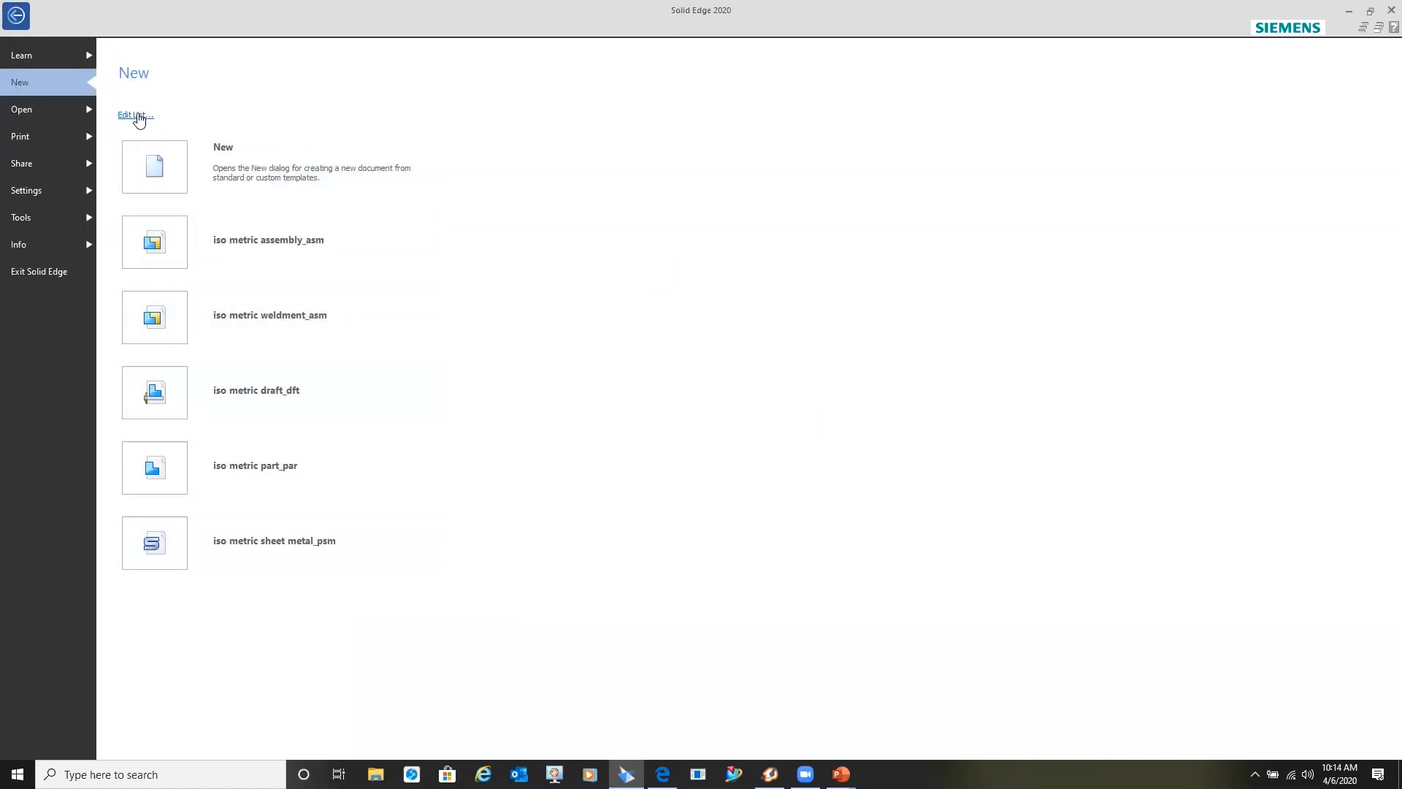
pyautogui.click(138, 116)
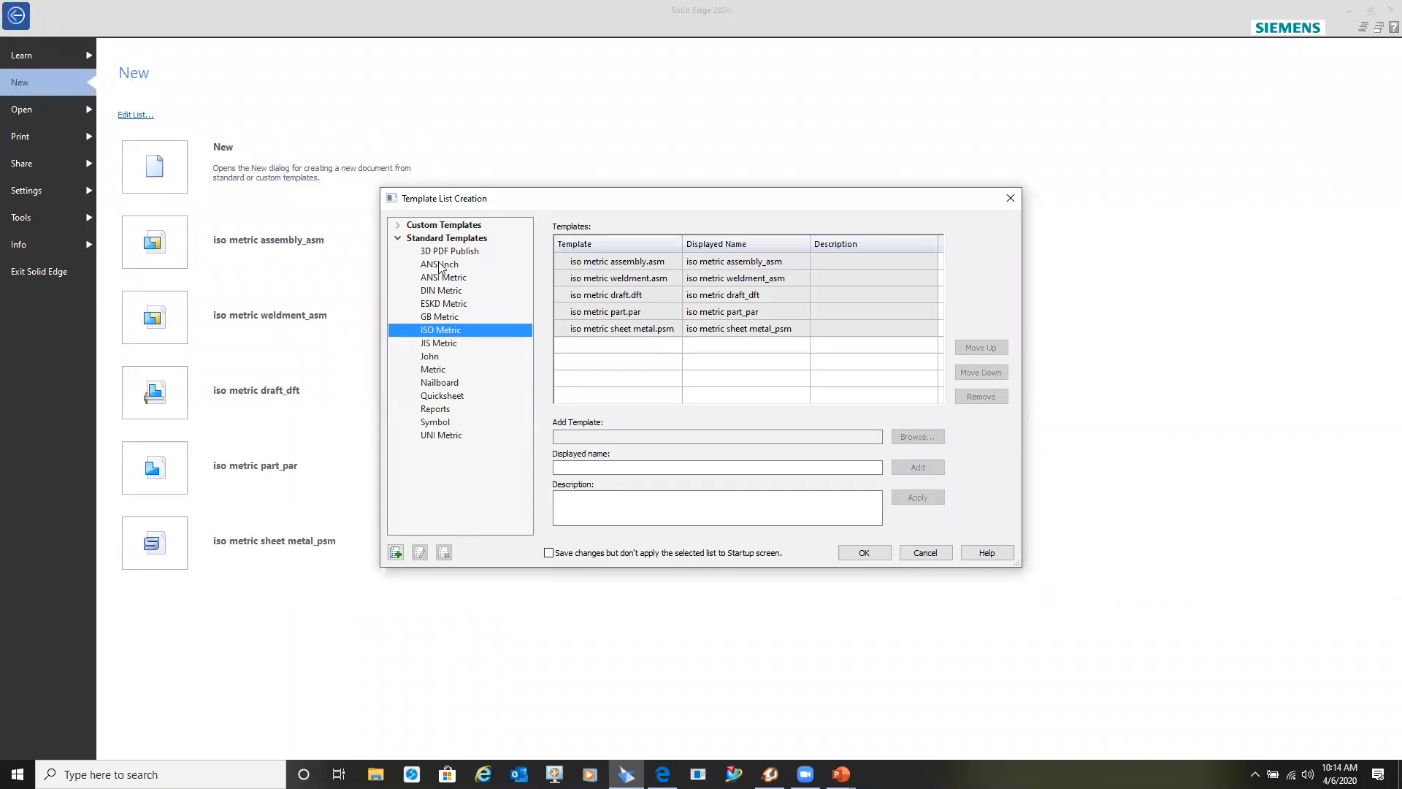
pyautogui.click(439, 265)
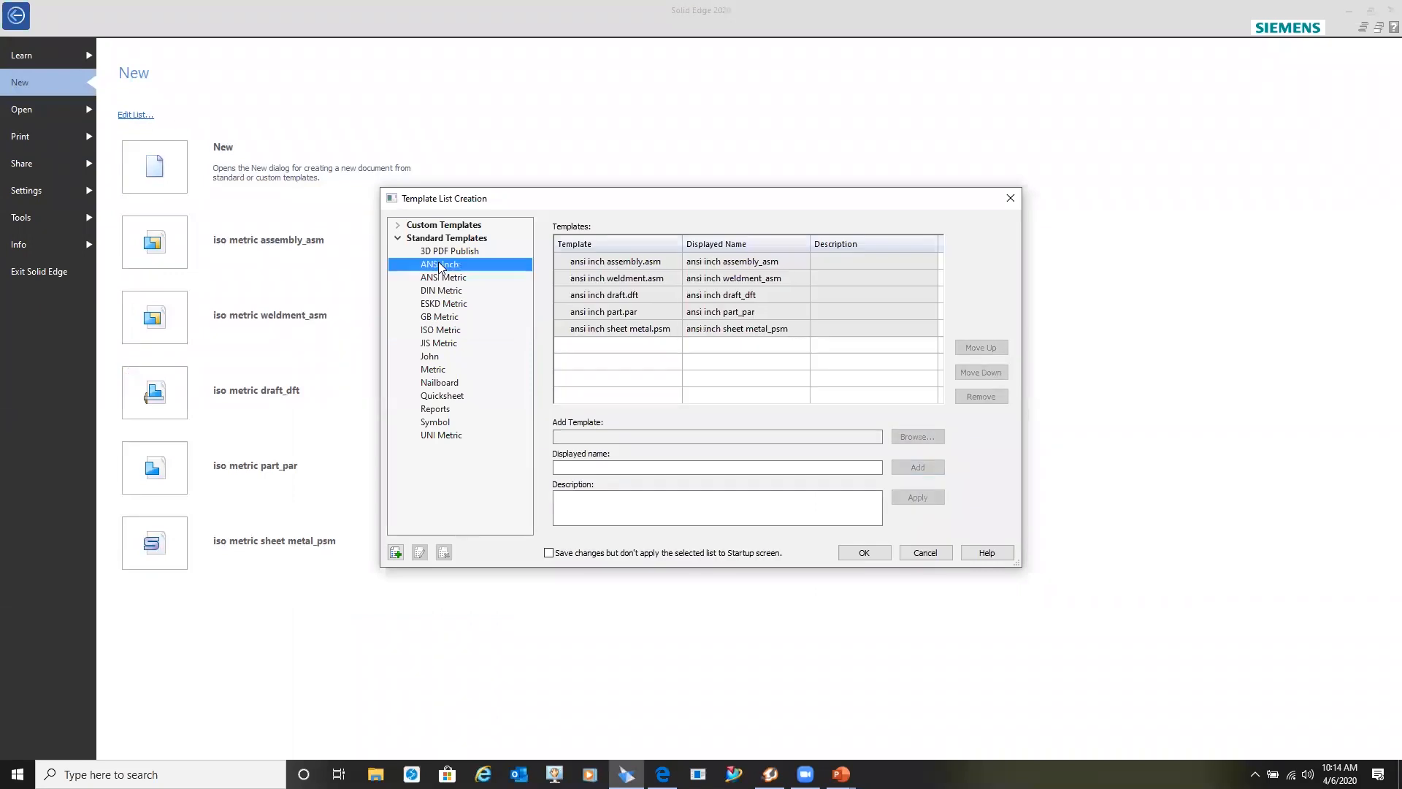
pyautogui.click(865, 554)
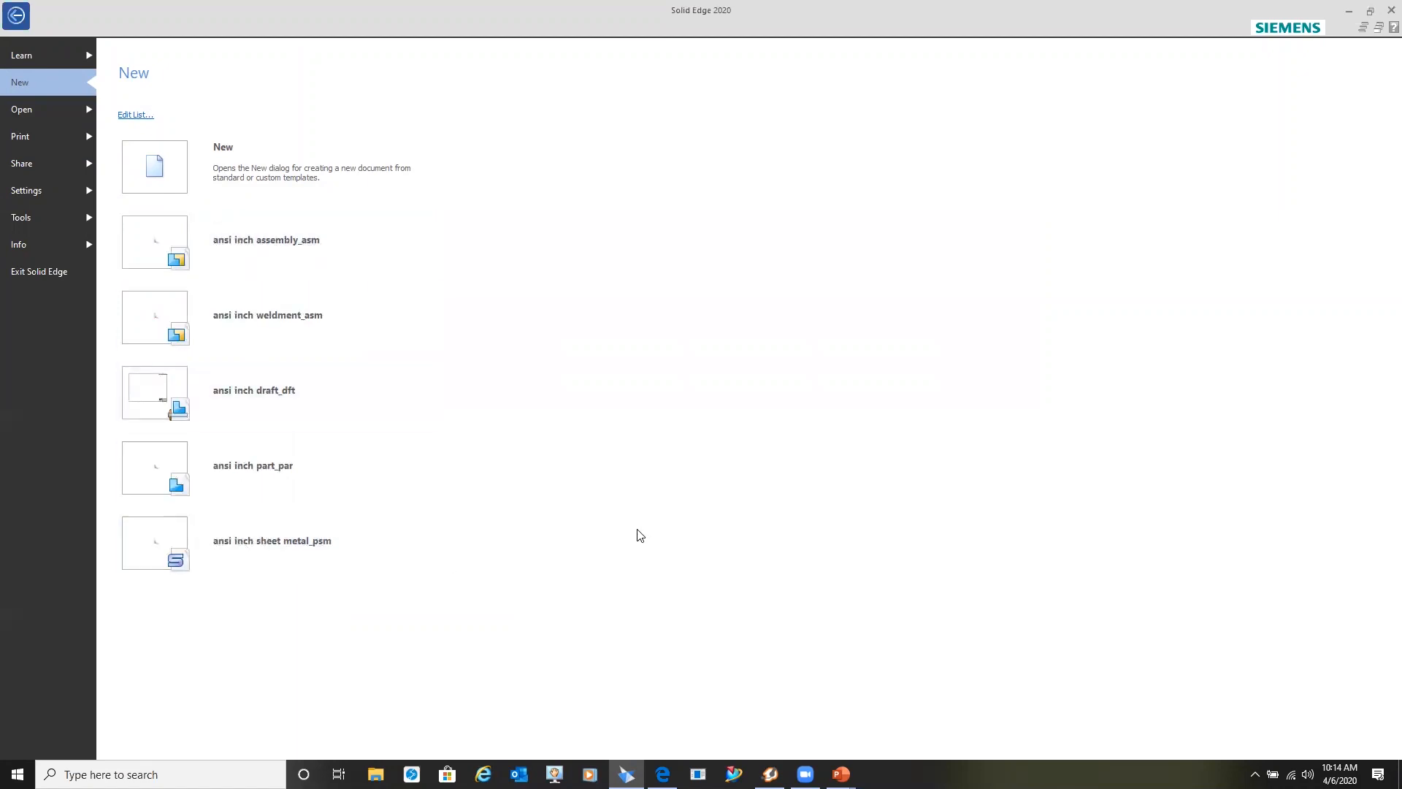
# - Set the template list to ISO Metric and create a new part from the iso metric part template
pyautogui.click(137, 116)
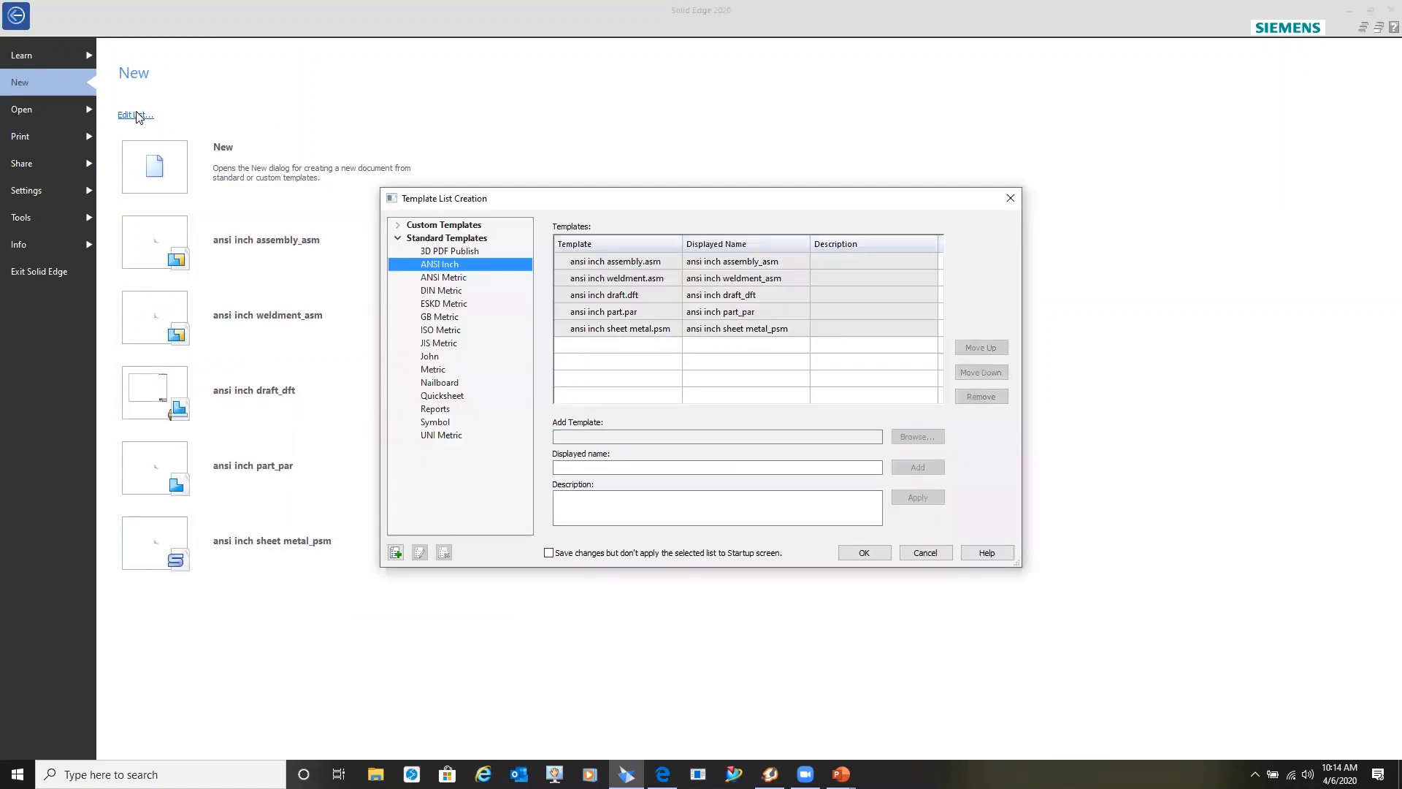
pyautogui.click(454, 332)
pyautogui.click(875, 553)
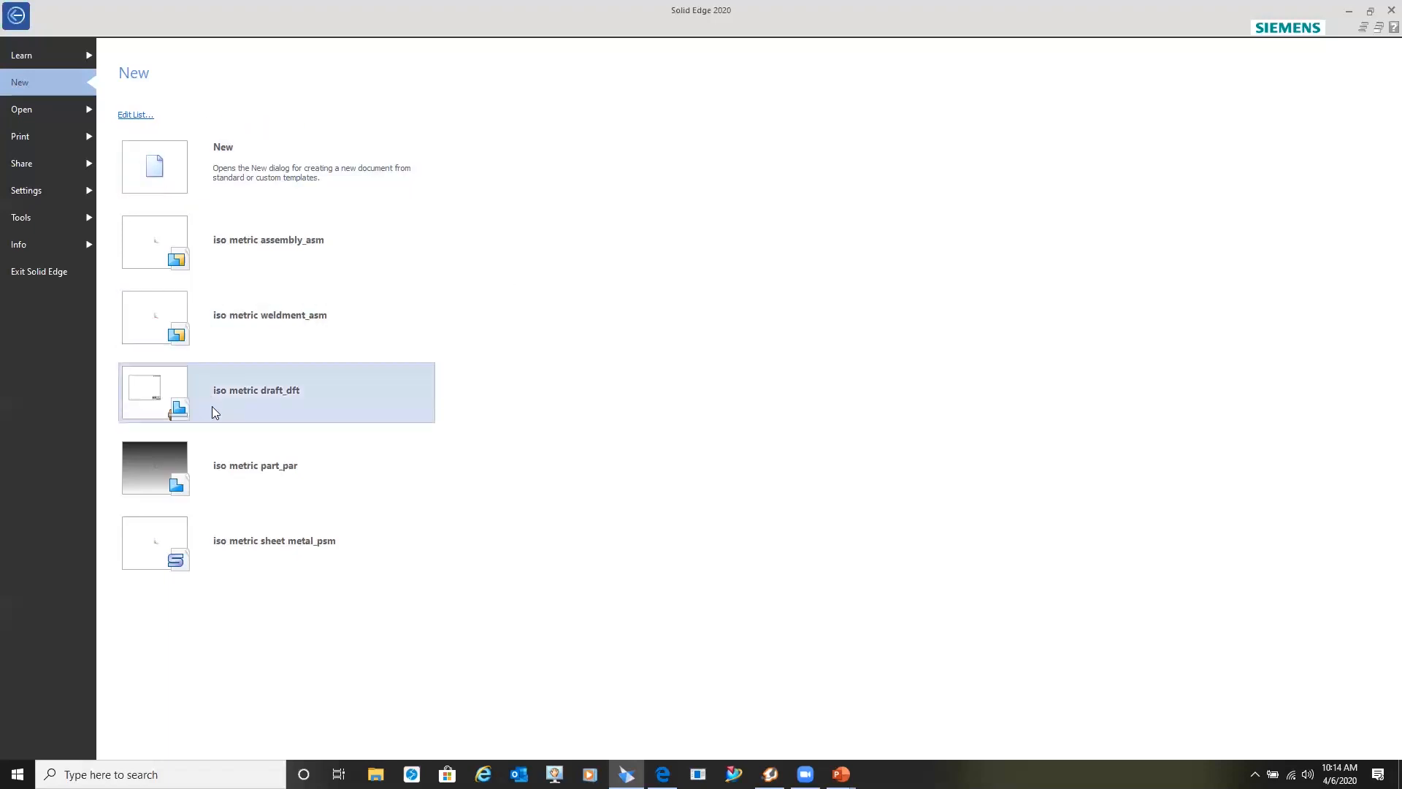
pyautogui.click(165, 461)
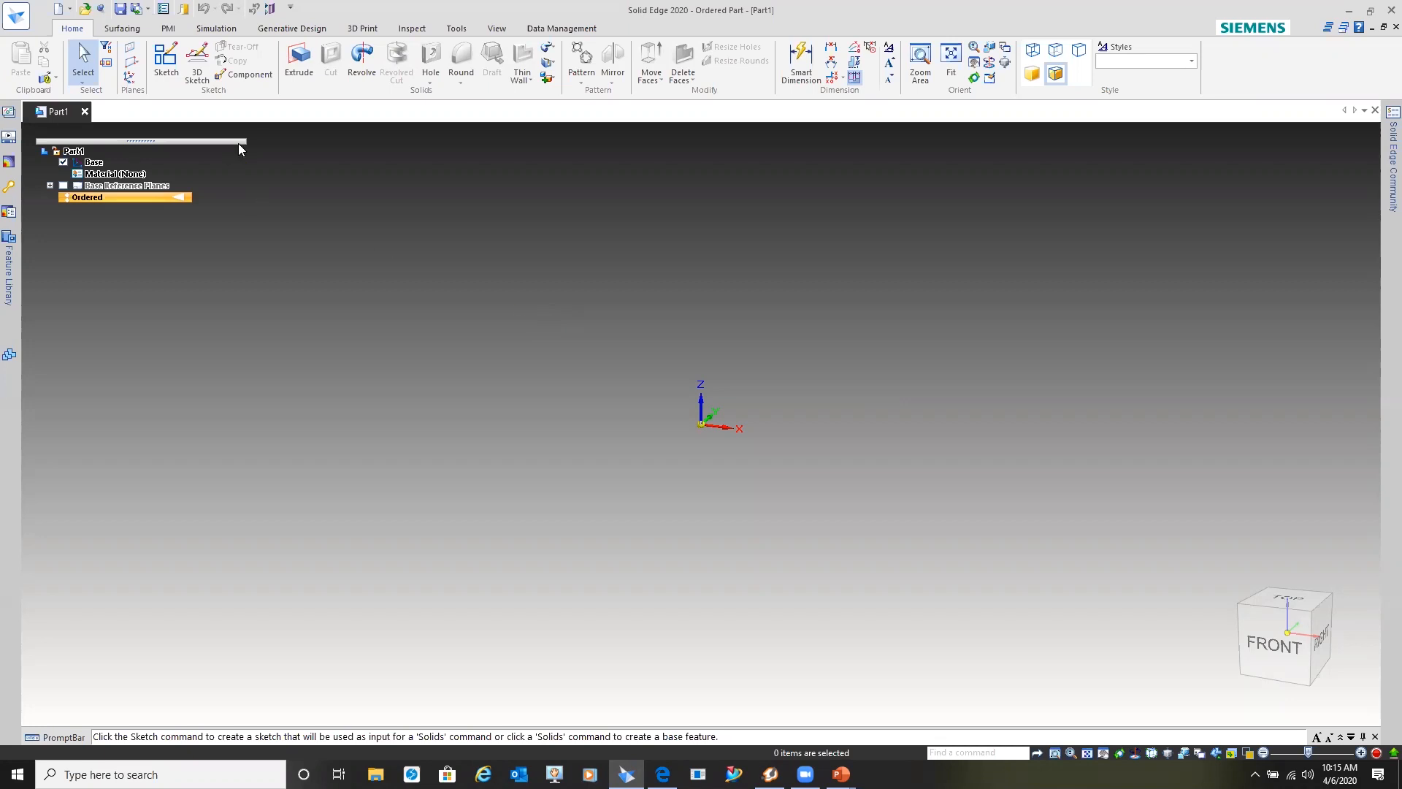
pyautogui.click(14, 17)
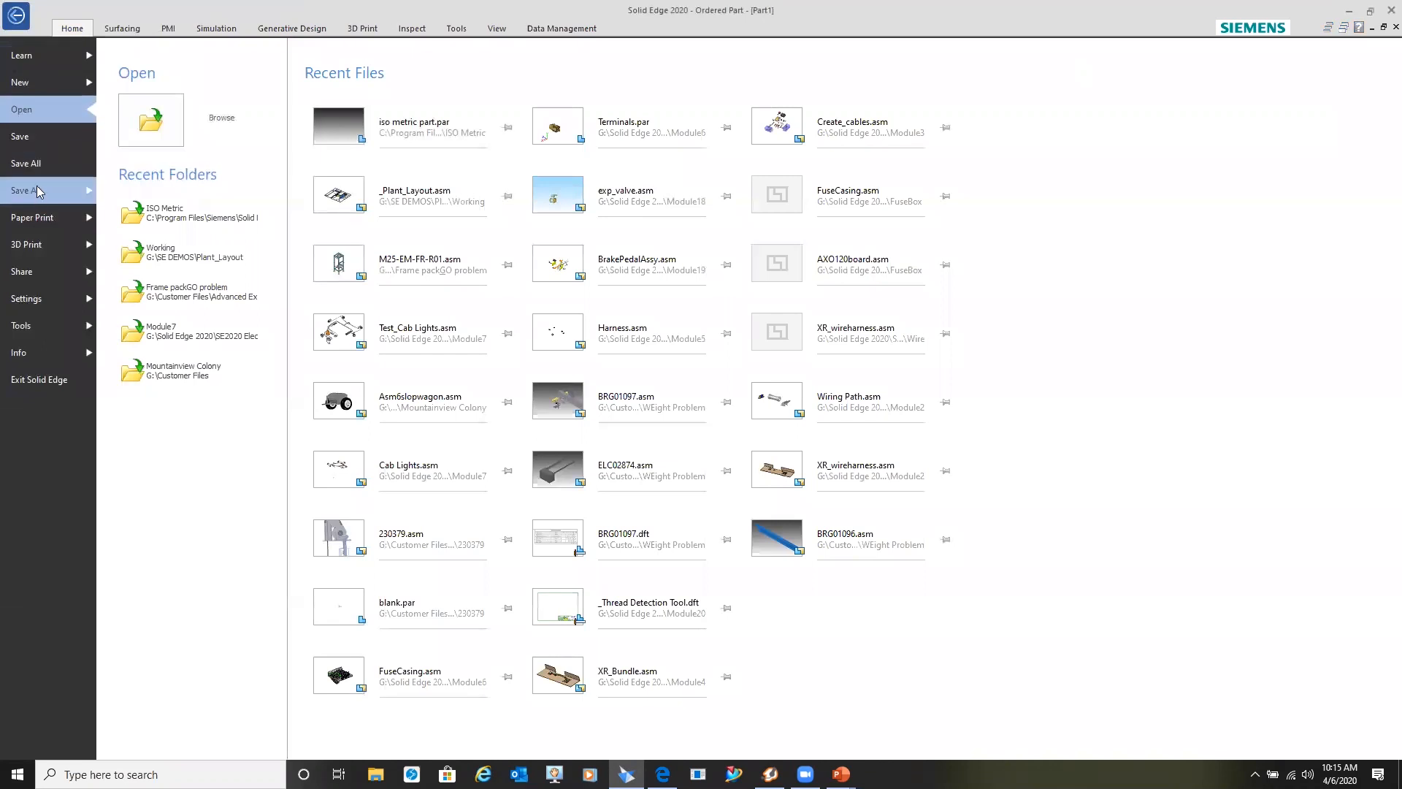
pyautogui.click(42, 300)
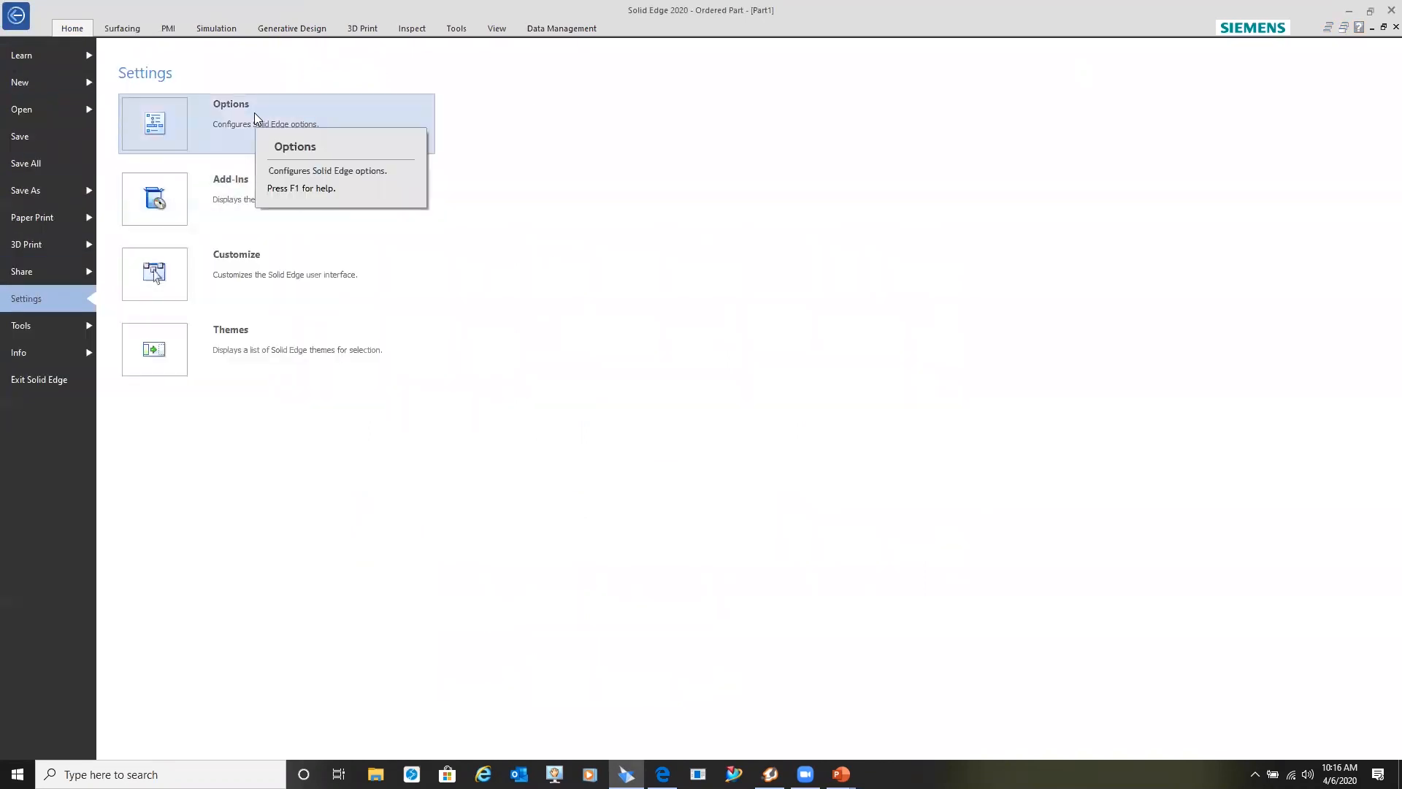
pyautogui.click(14, 15)
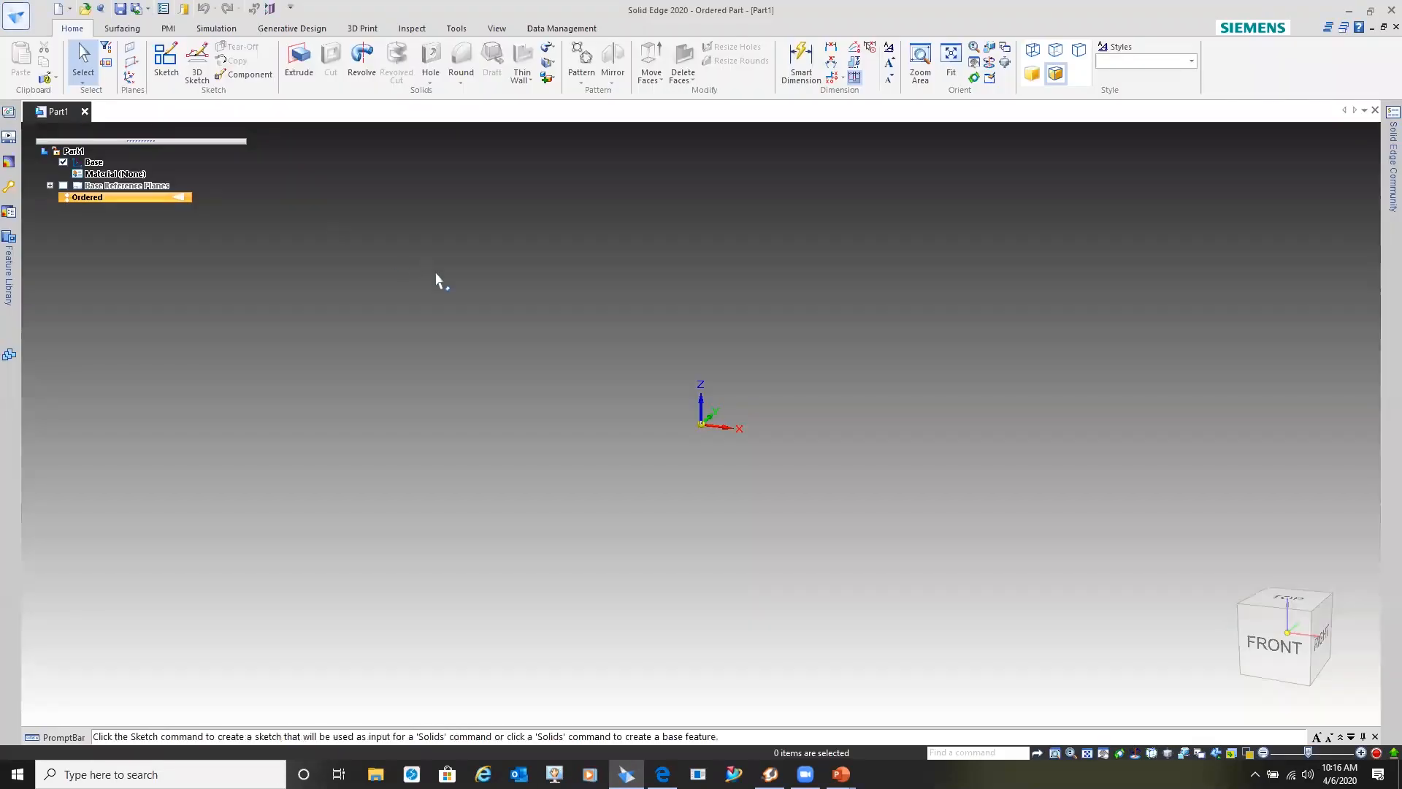
# - Configure the startup behaviour in the Helpers options to start with the New page
pyautogui.click(162, 11)
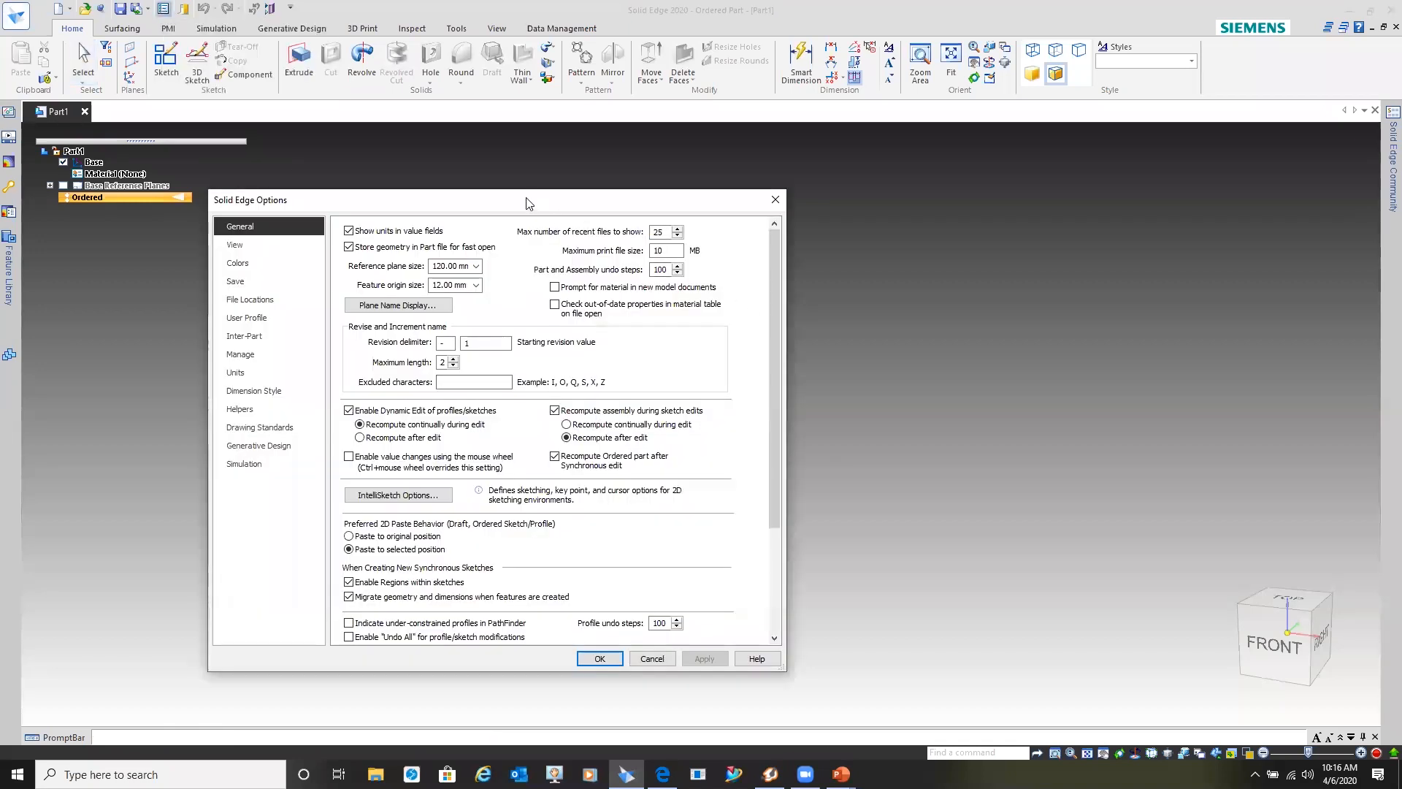
pyautogui.moveTo(537, 203); pyautogui.dragTo(756, 188)
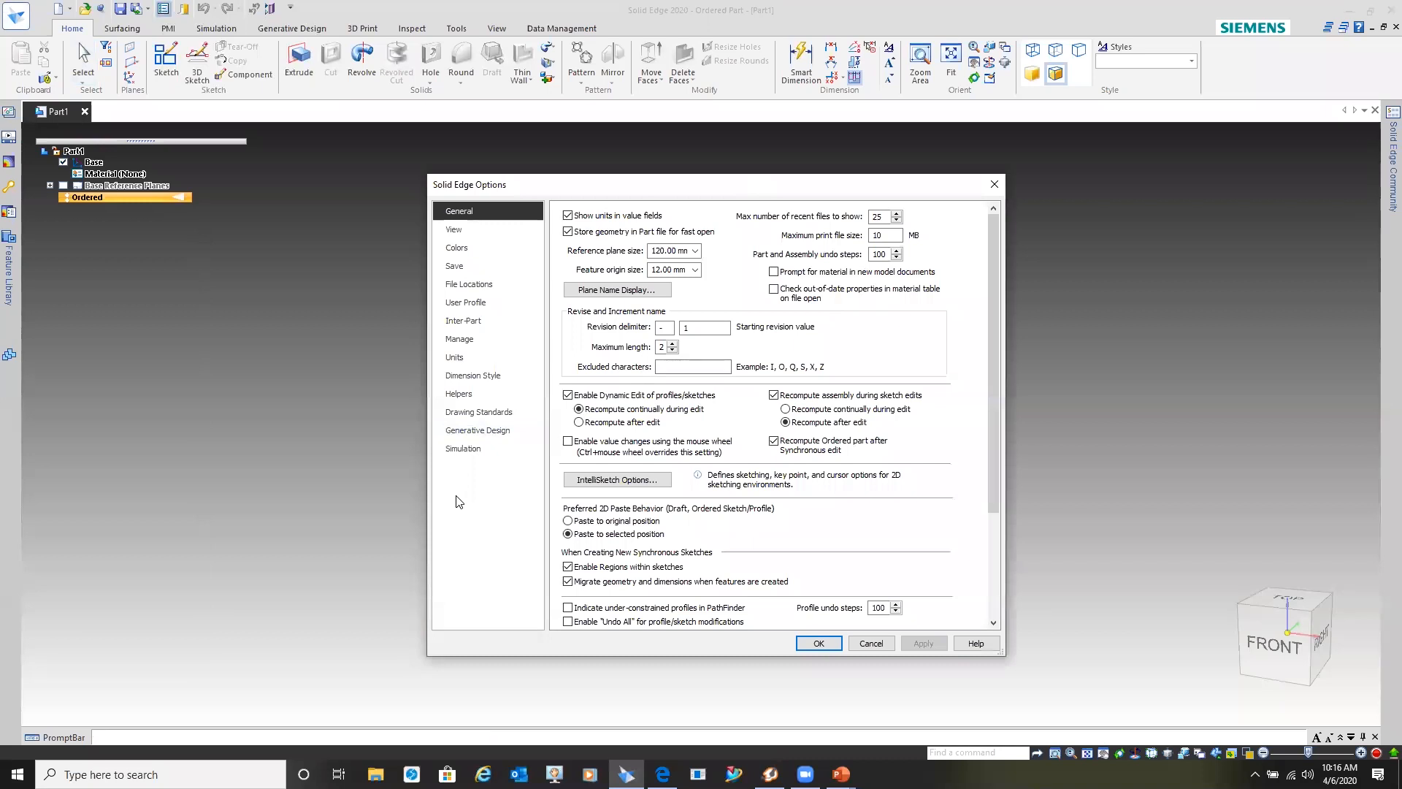
pyautogui.click(468, 395)
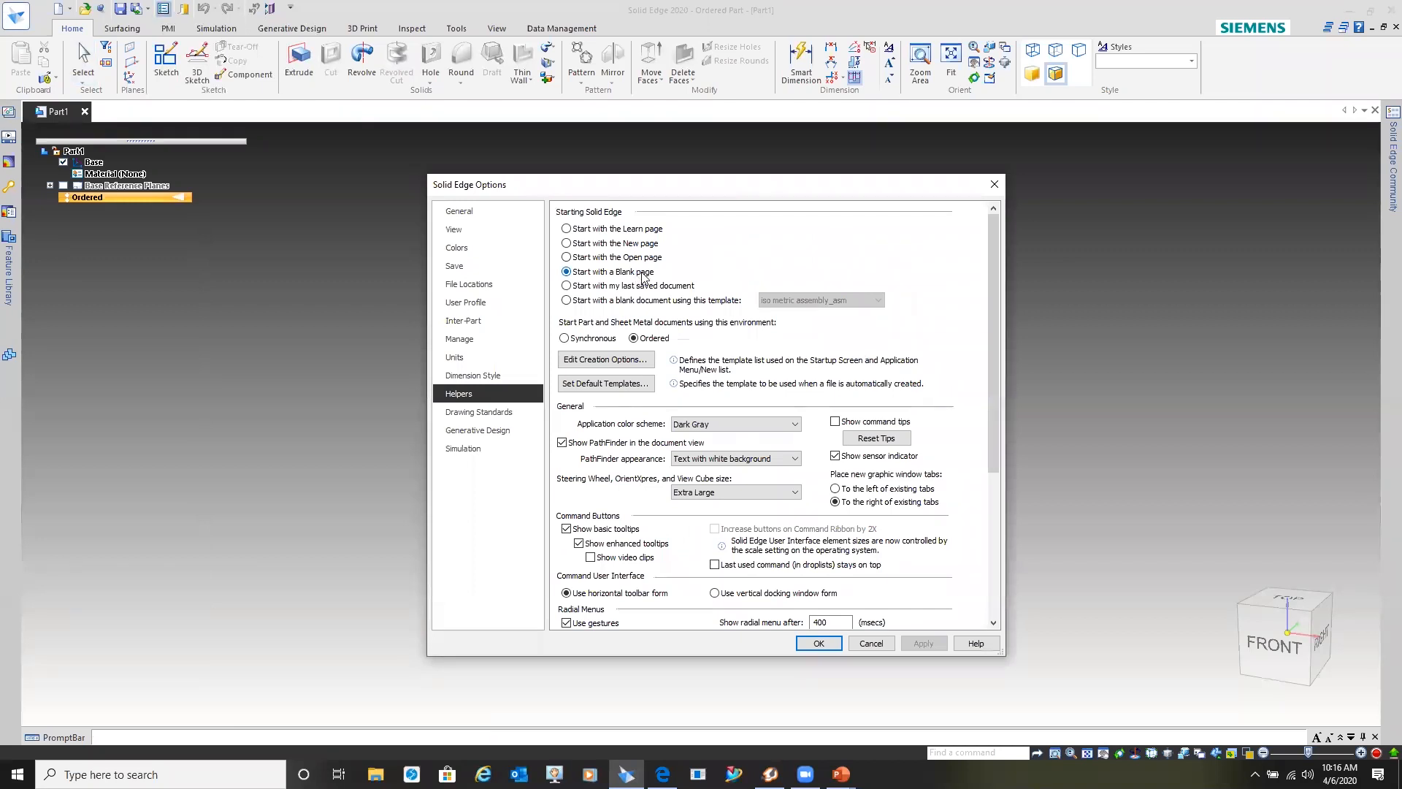
pyautogui.click(566, 244)
pyautogui.click(569, 230)
pyautogui.click(568, 258)
pyautogui.click(568, 244)
# - Choose Ordered as the environment for starting part and sheet metal documents and disable showing PathFinder in the document view
pyautogui.click(564, 339)
pyautogui.click(634, 340)
pyautogui.moveTo(758, 151); pyautogui.dragTo(758, 151)
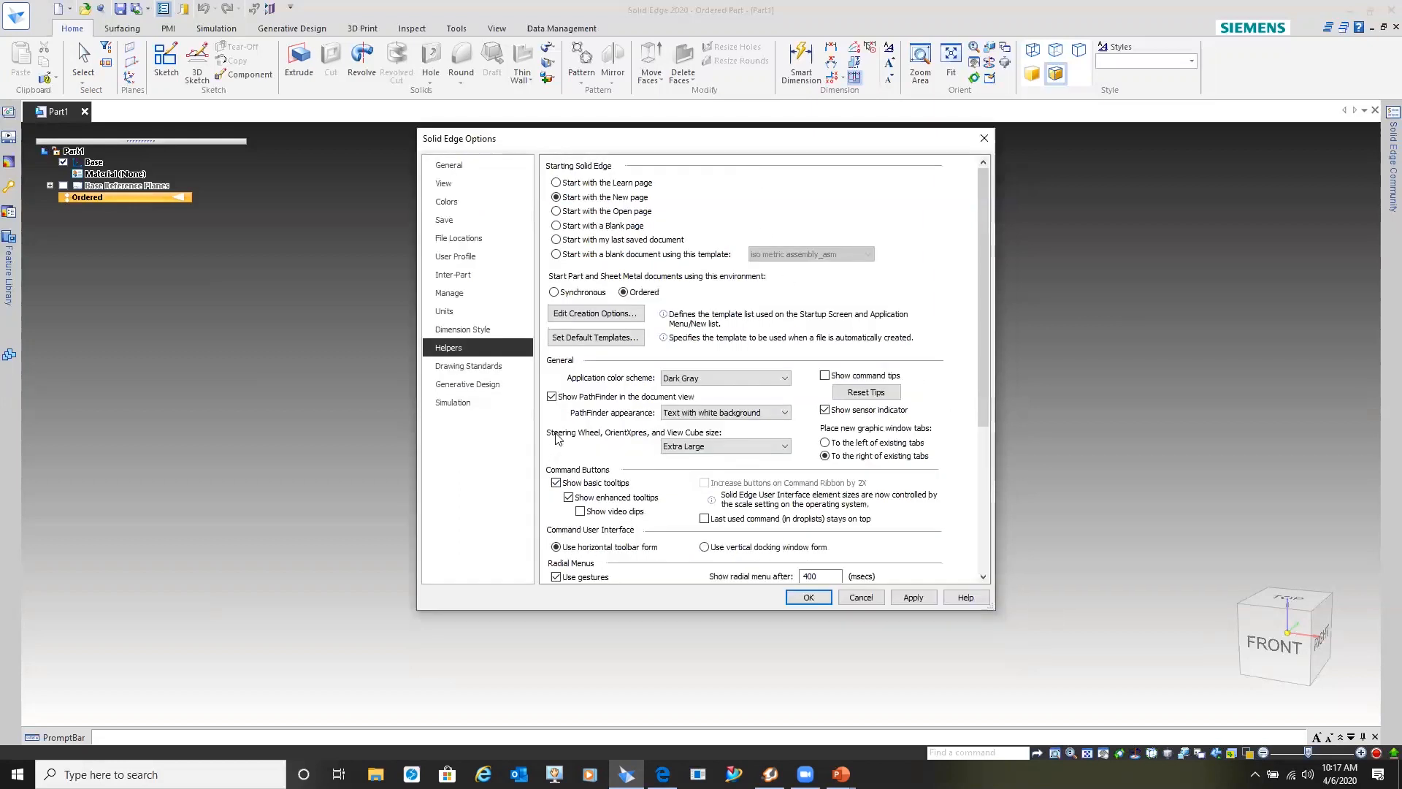
pyautogui.click(552, 398)
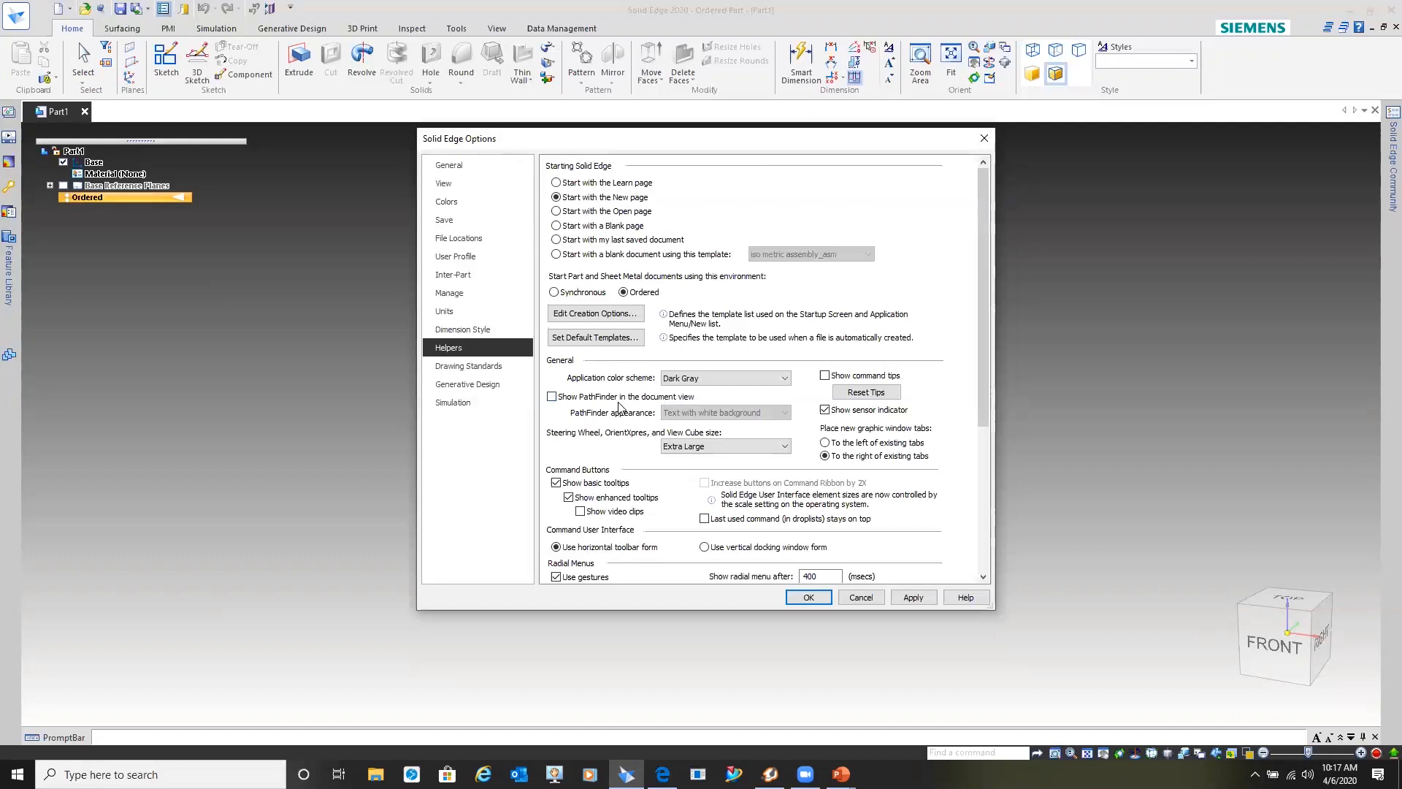
# - Set the command user interface to the vertical docking window form, disable radial menu gestures and apply the options
pyautogui.moveTo(983, 394); pyautogui.dragTo(974, 495)
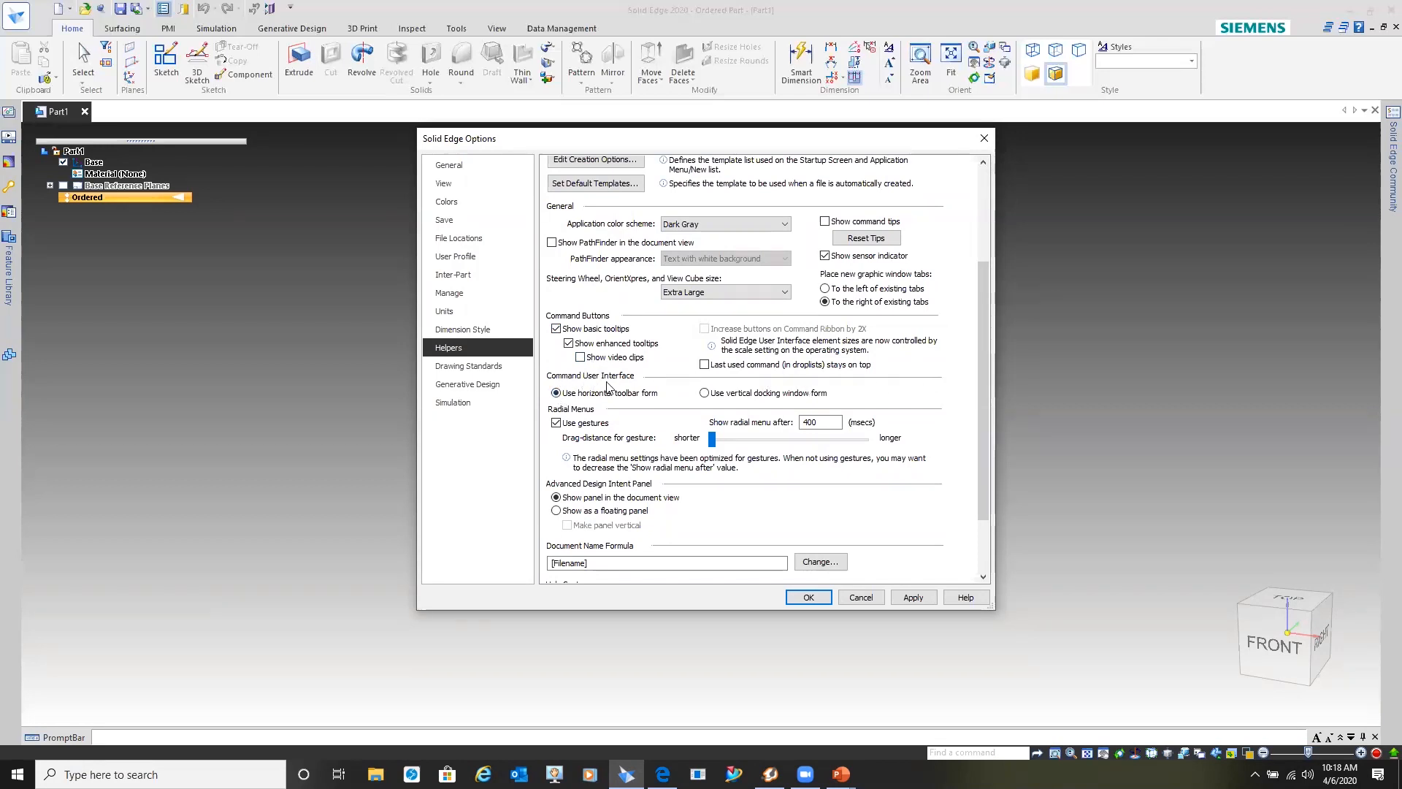
pyautogui.click(704, 394)
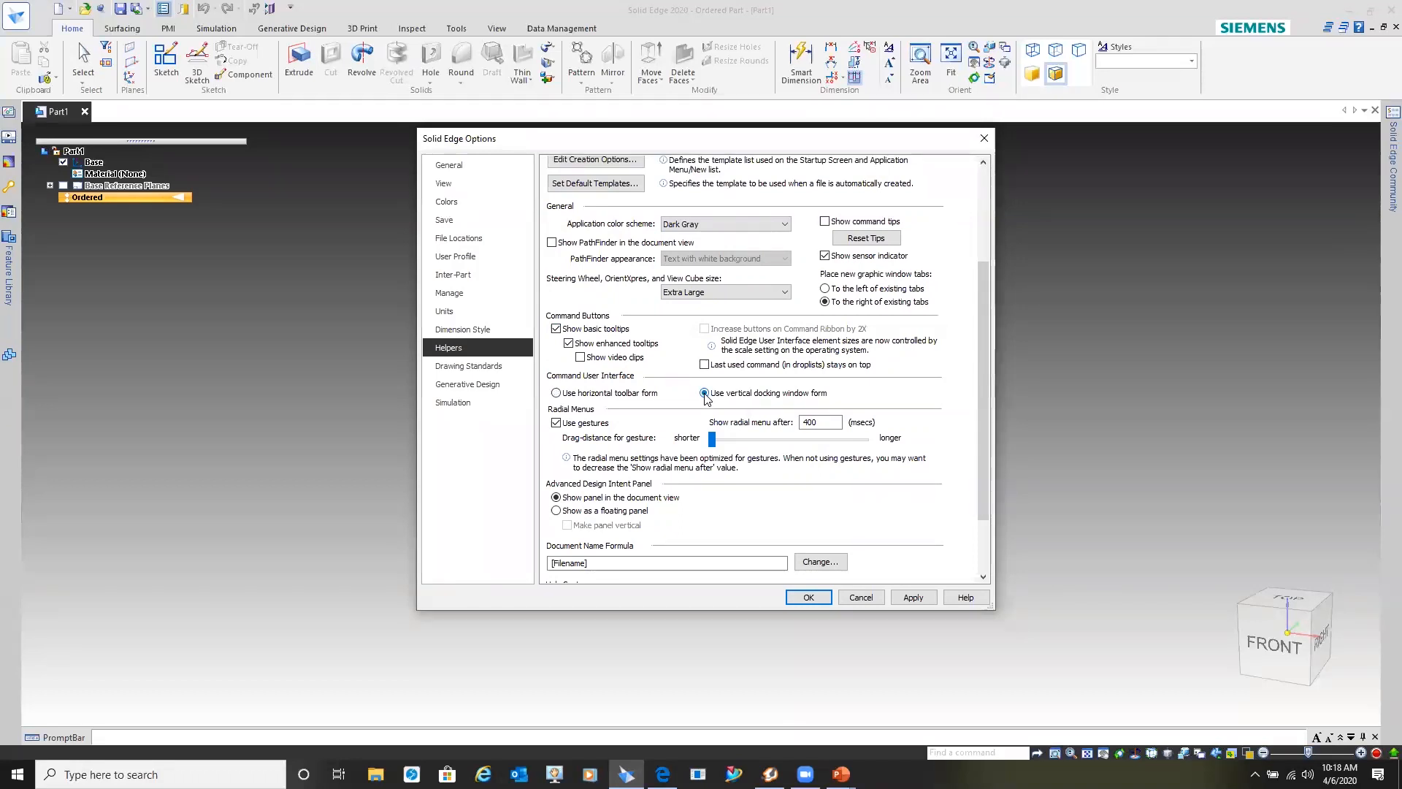
pyautogui.click(556, 423)
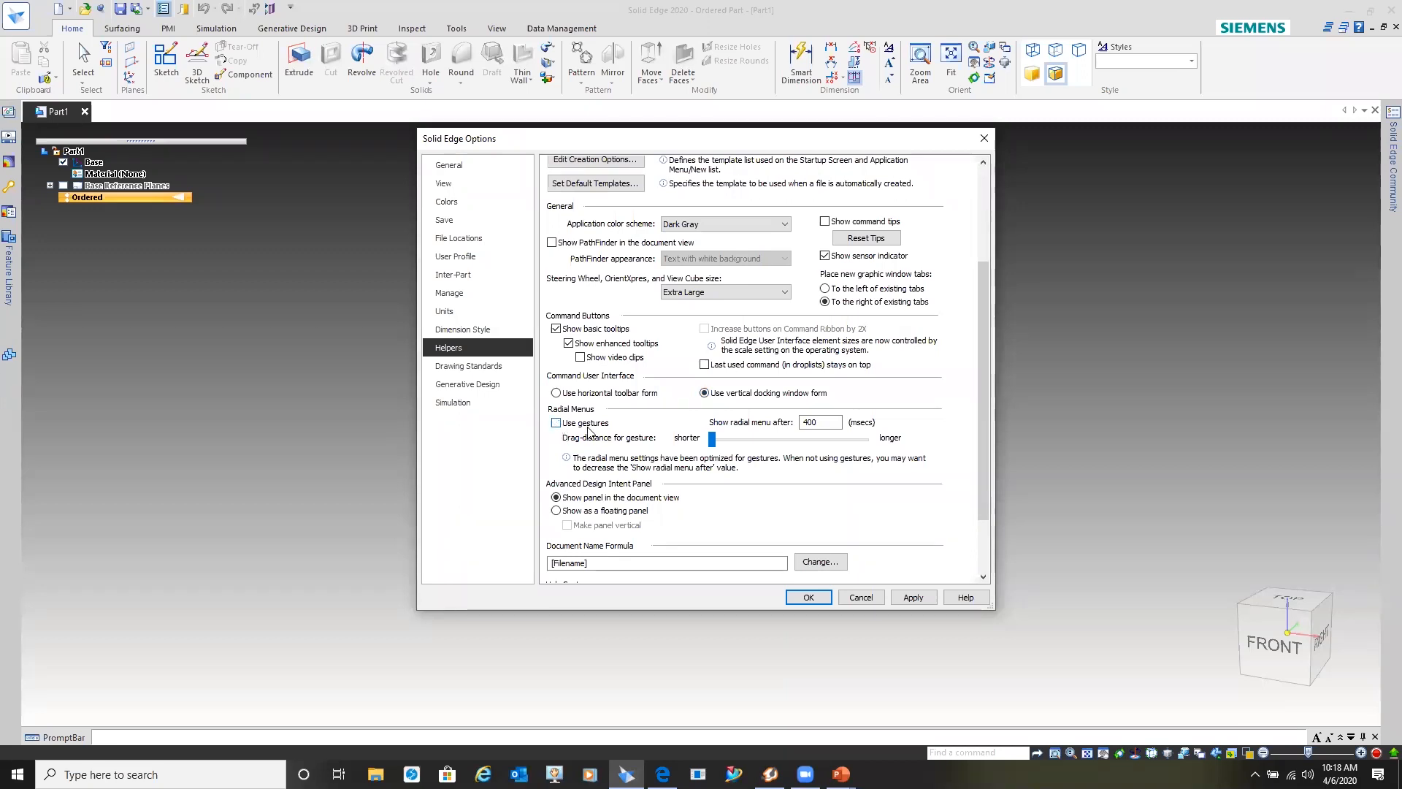
pyautogui.click(809, 598)
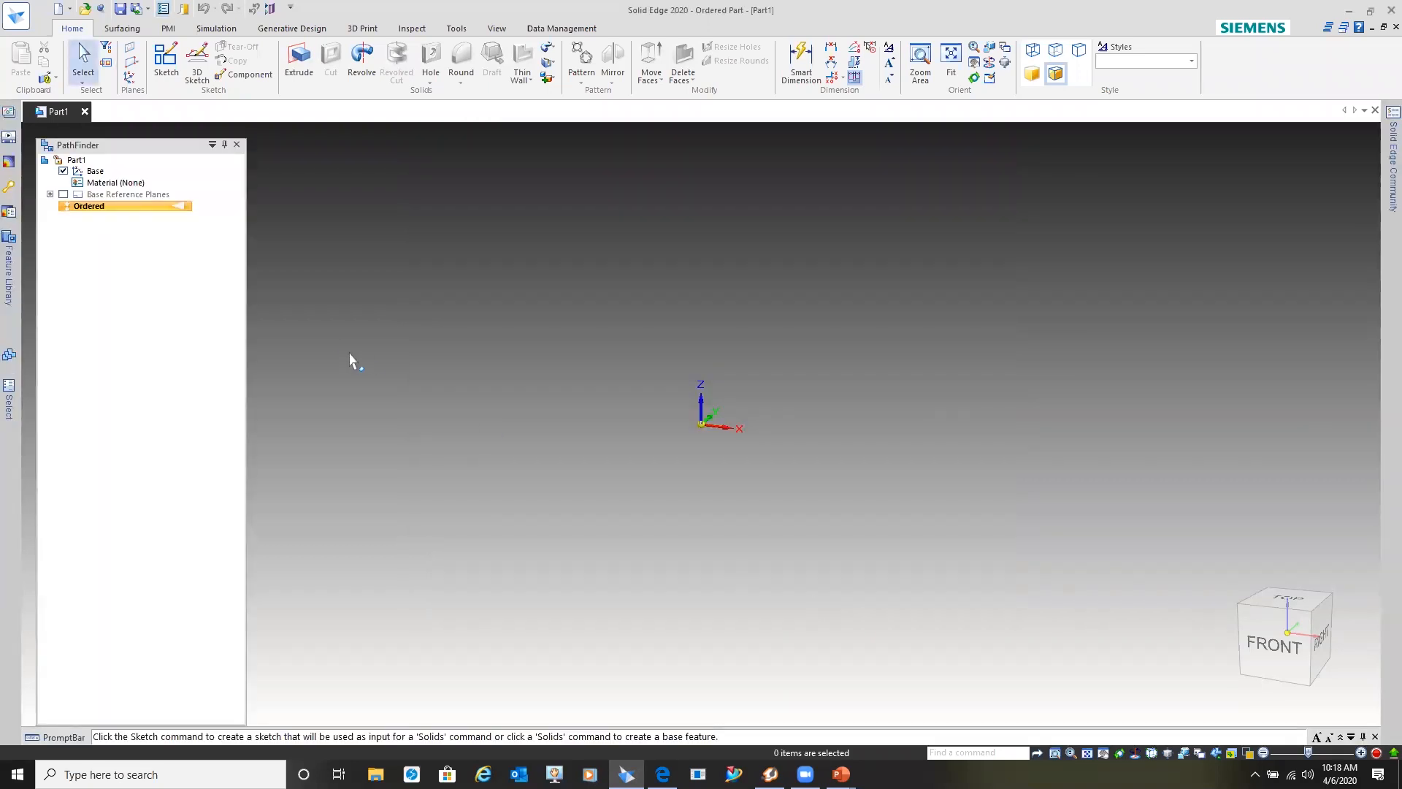
# - Pin the Feature Library pane open and dock the floating PathFinder into the same tabbed pane group
pyautogui.moveTo(139, 148); pyautogui.dragTo(371, 153)
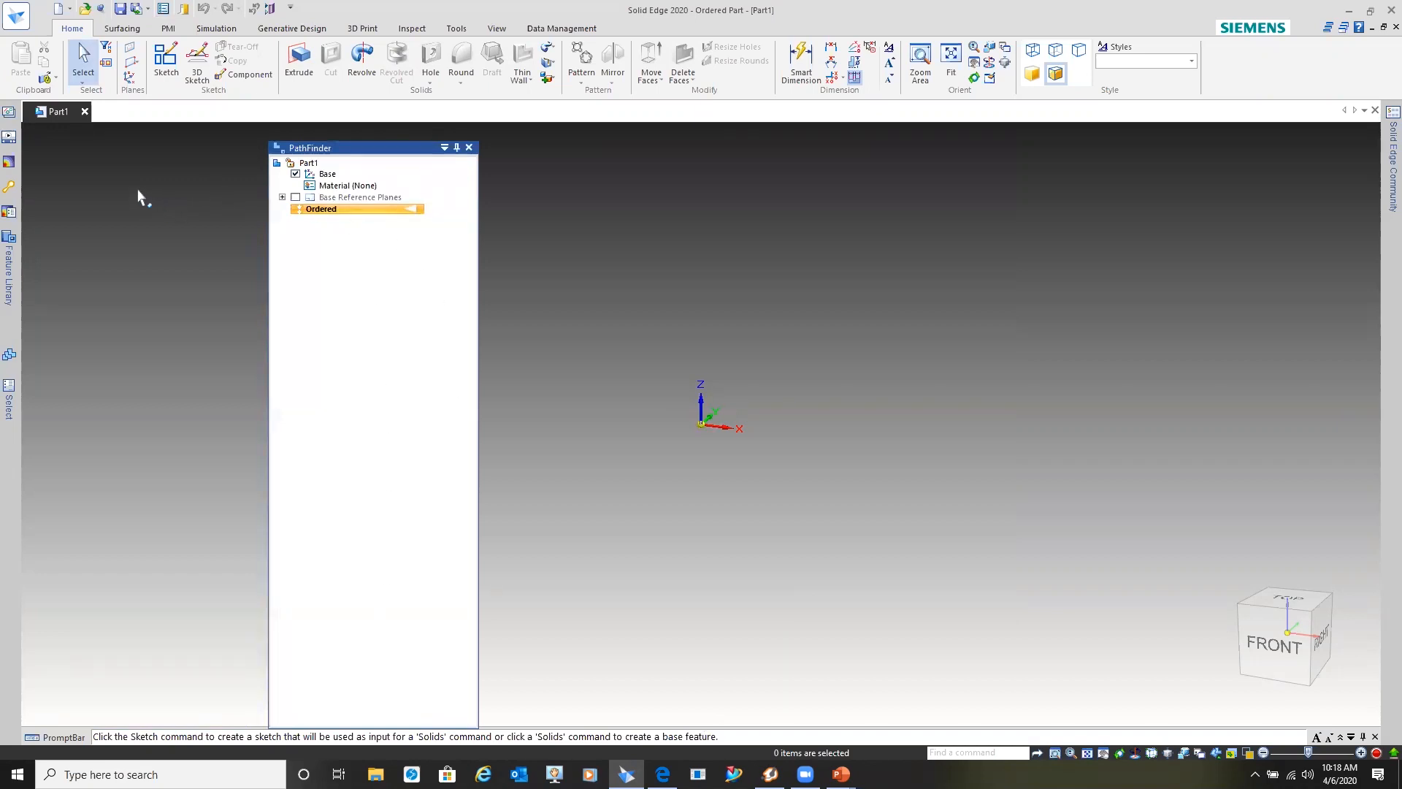
pyautogui.click(9, 261)
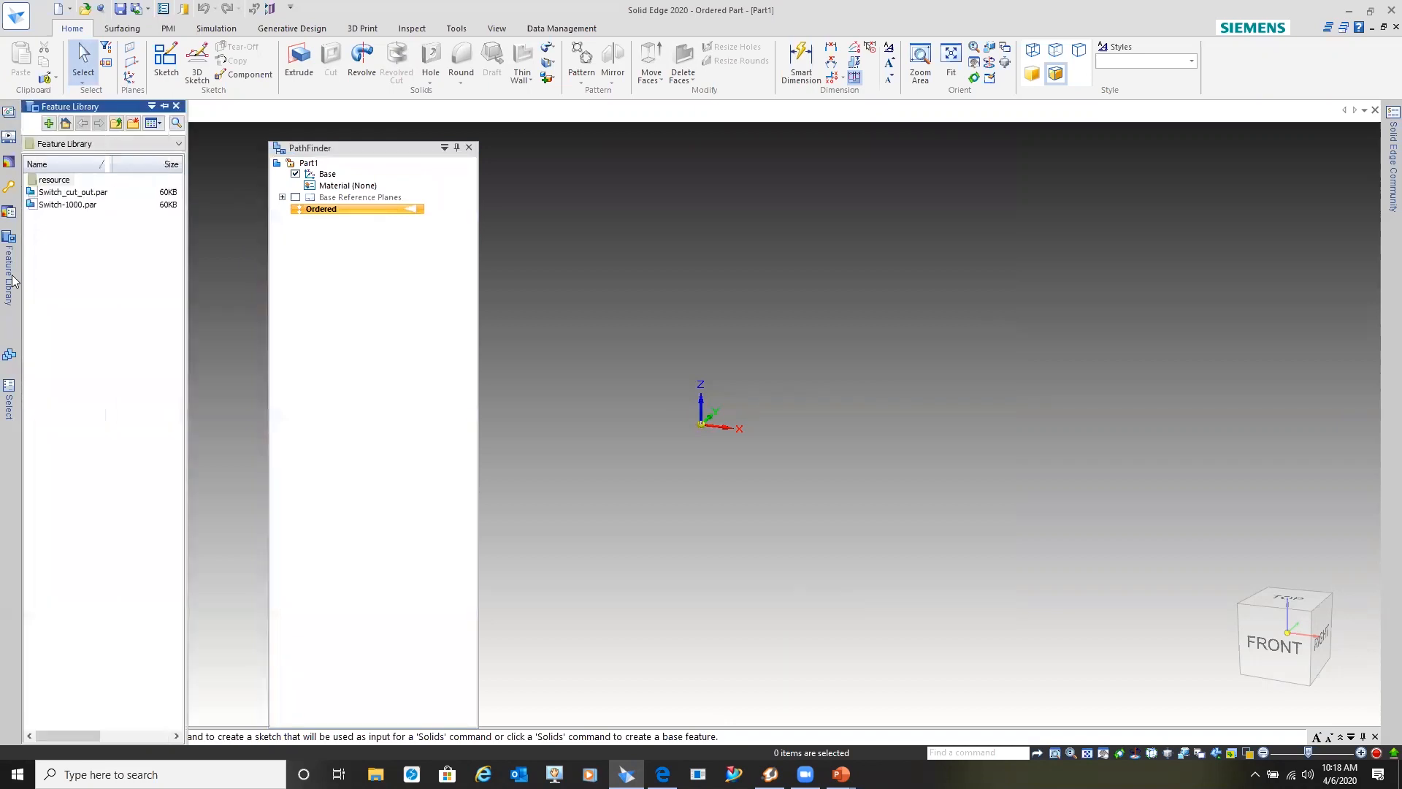
pyautogui.click(165, 107)
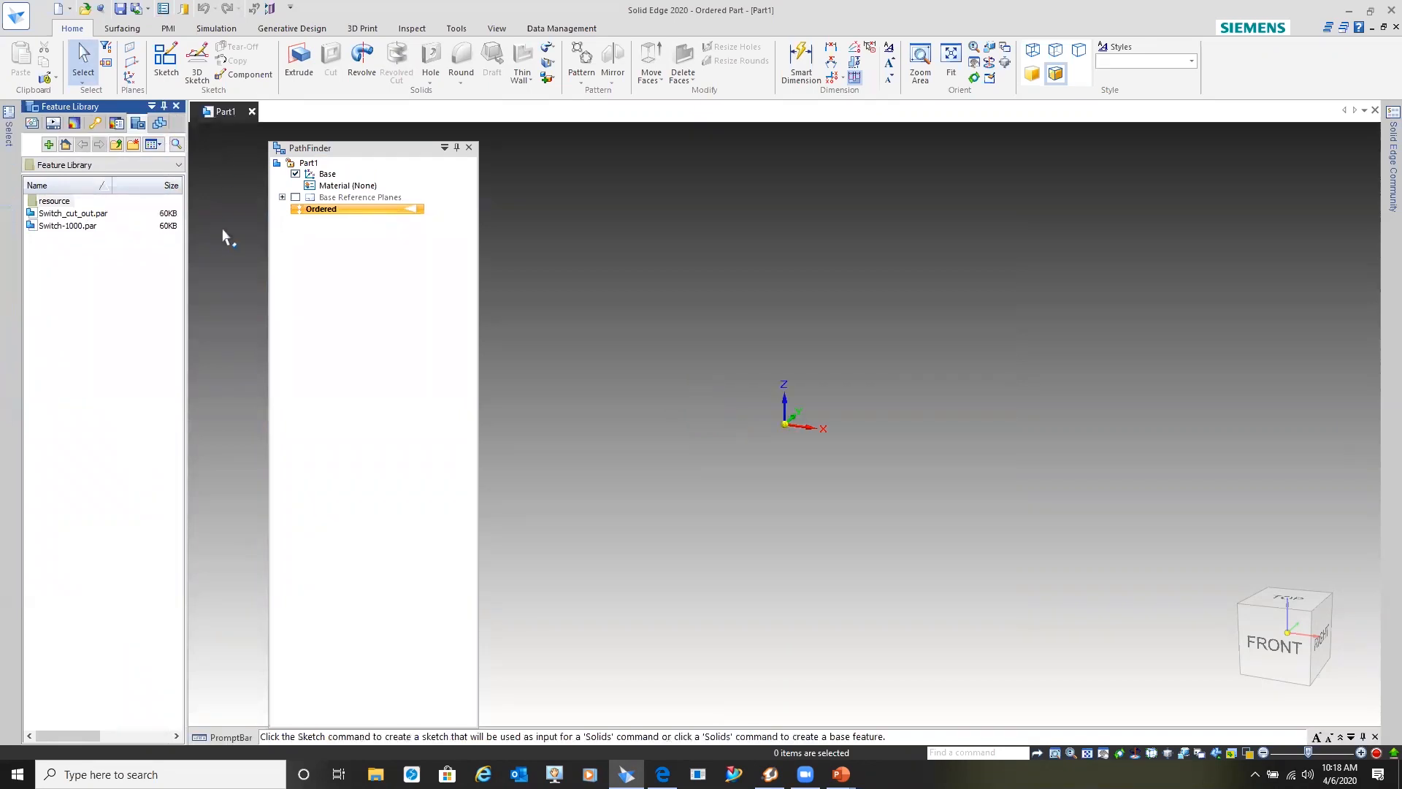
pyautogui.moveTo(382, 149); pyautogui.dragTo(117, 105)
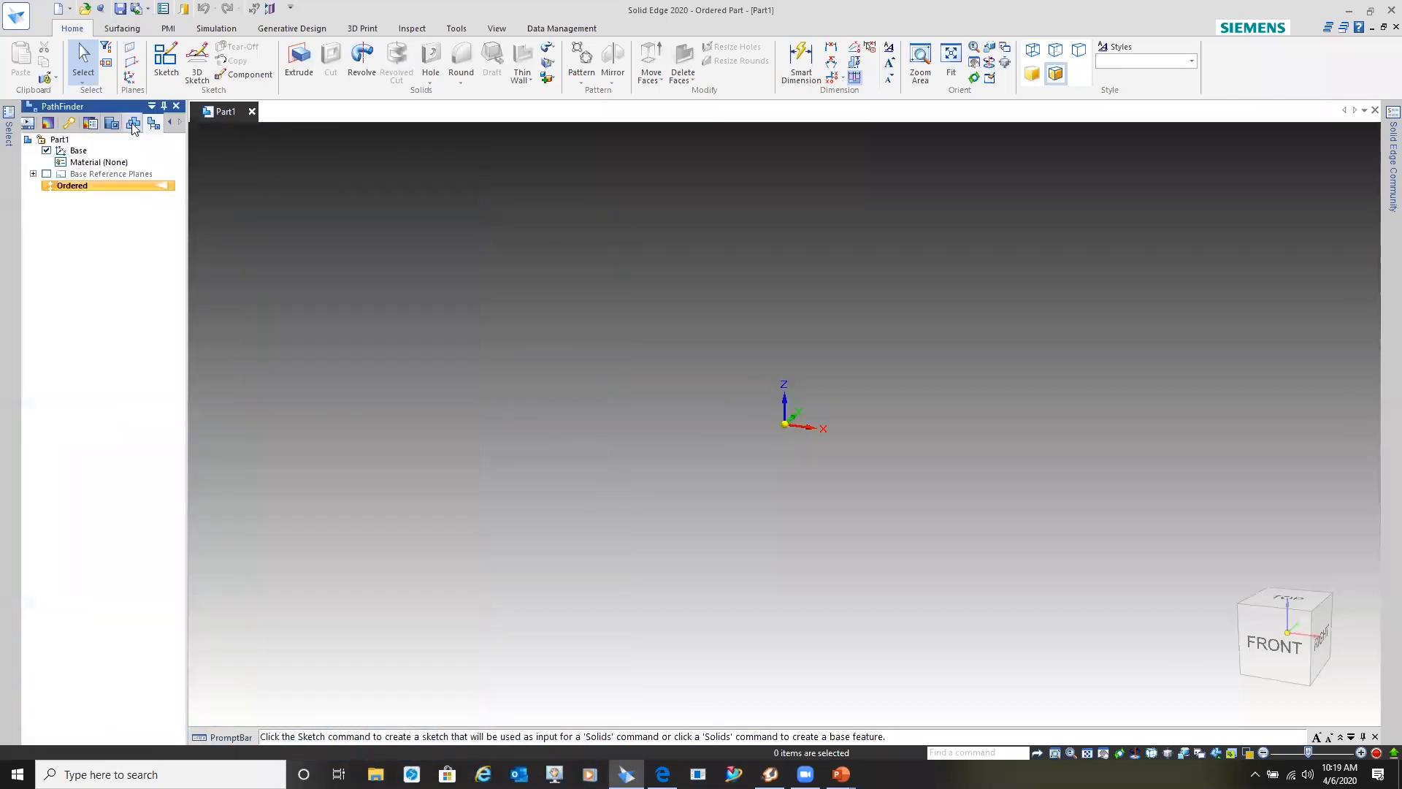
pyautogui.click(171, 122)
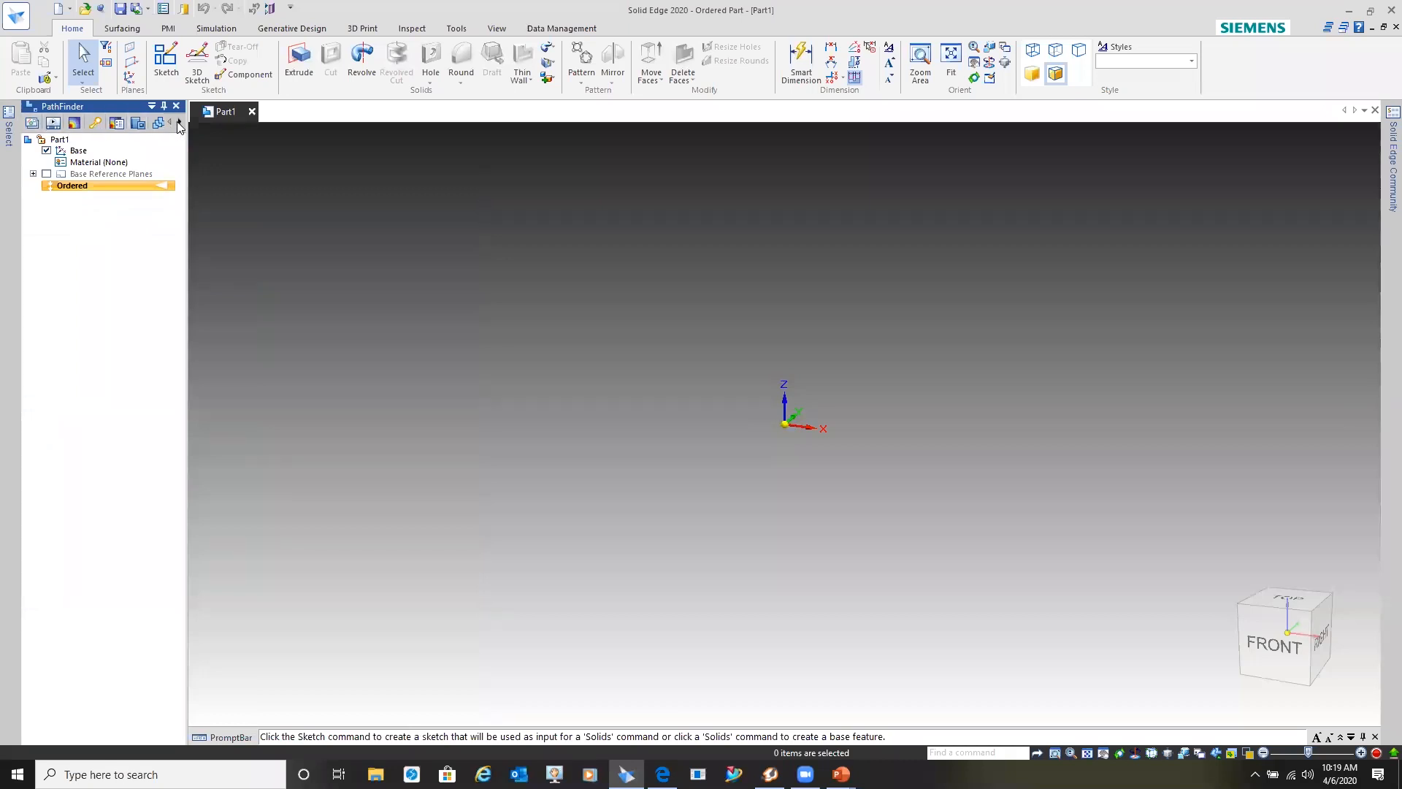
pyautogui.click(179, 123)
# - Dock the tabbed PathFinder pane group along the right edge of the graphics area and widen it slightly
pyautogui.moveTo(105, 106); pyautogui.dragTo(1361, 426)
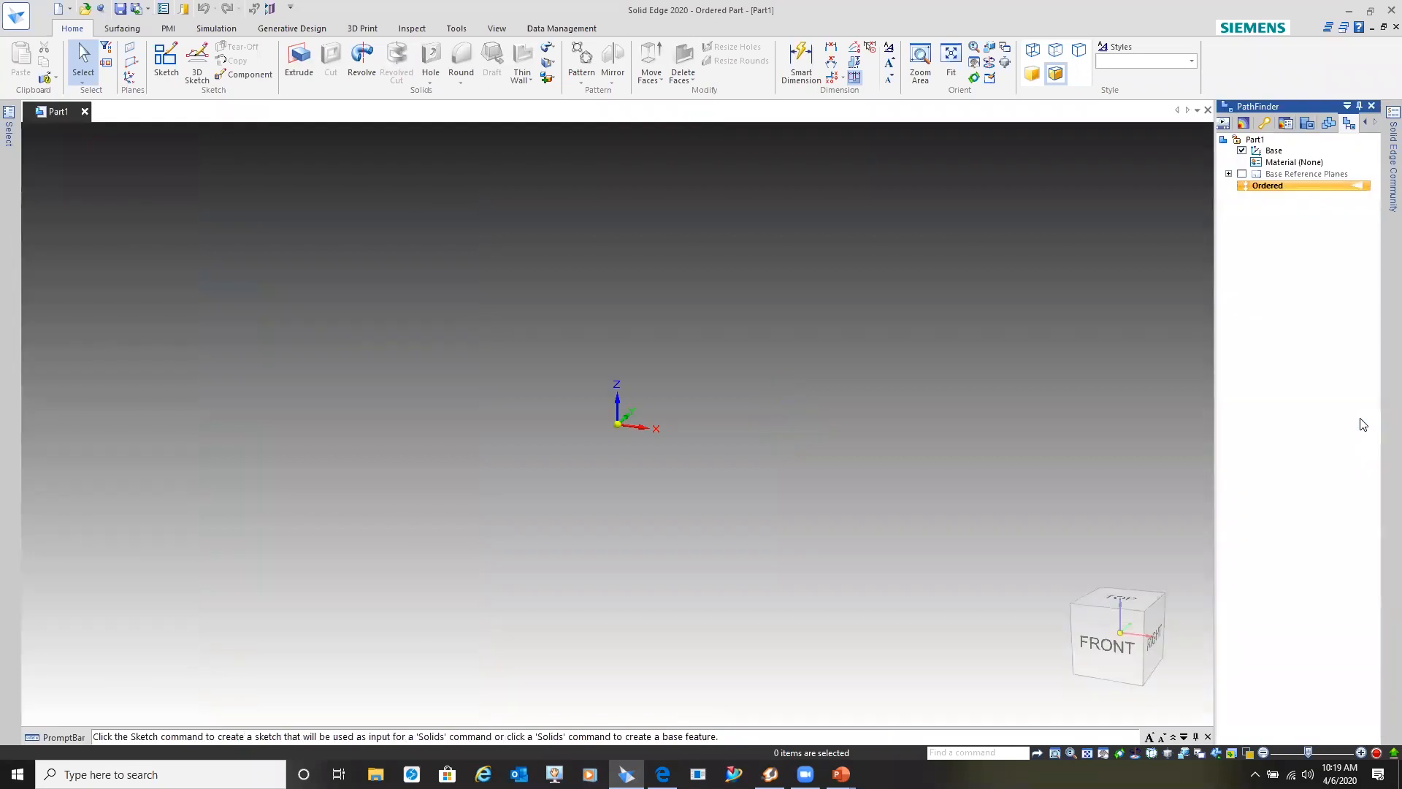
pyautogui.moveTo(1310, 103); pyautogui.dragTo(647, 423)
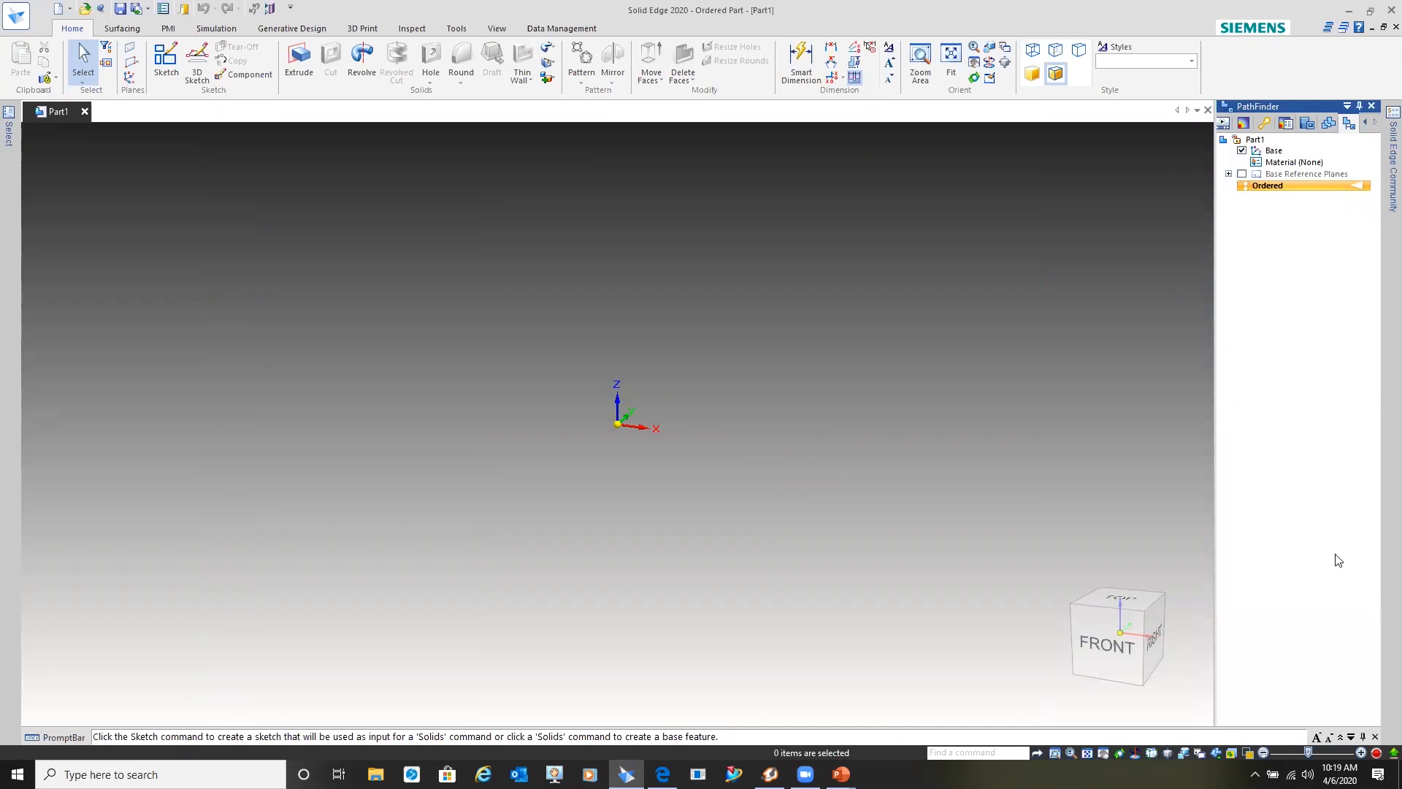
pyautogui.moveTo(1304, 107); pyautogui.dragTo(1357, 424)
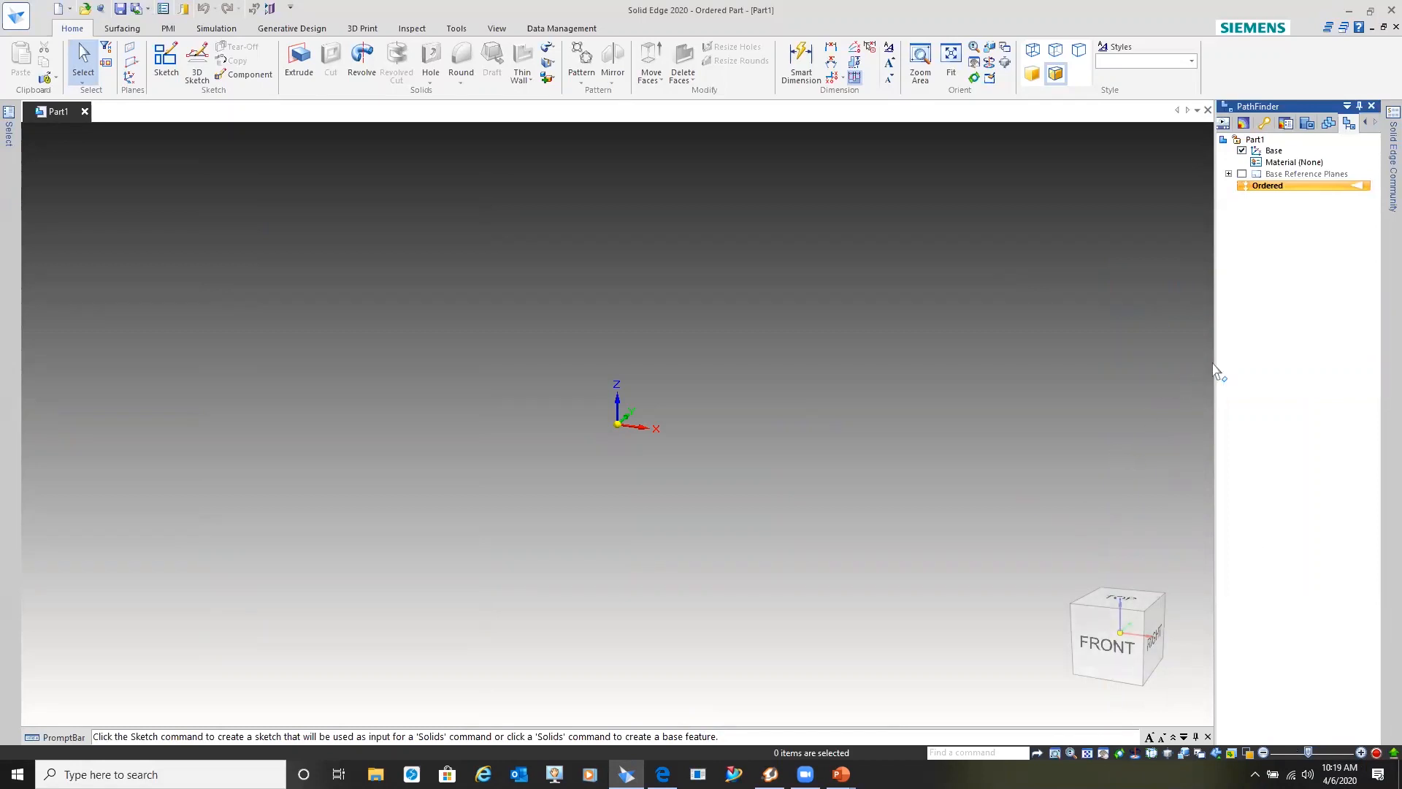
pyautogui.moveTo(1213, 357); pyautogui.dragTo(1177, 365)
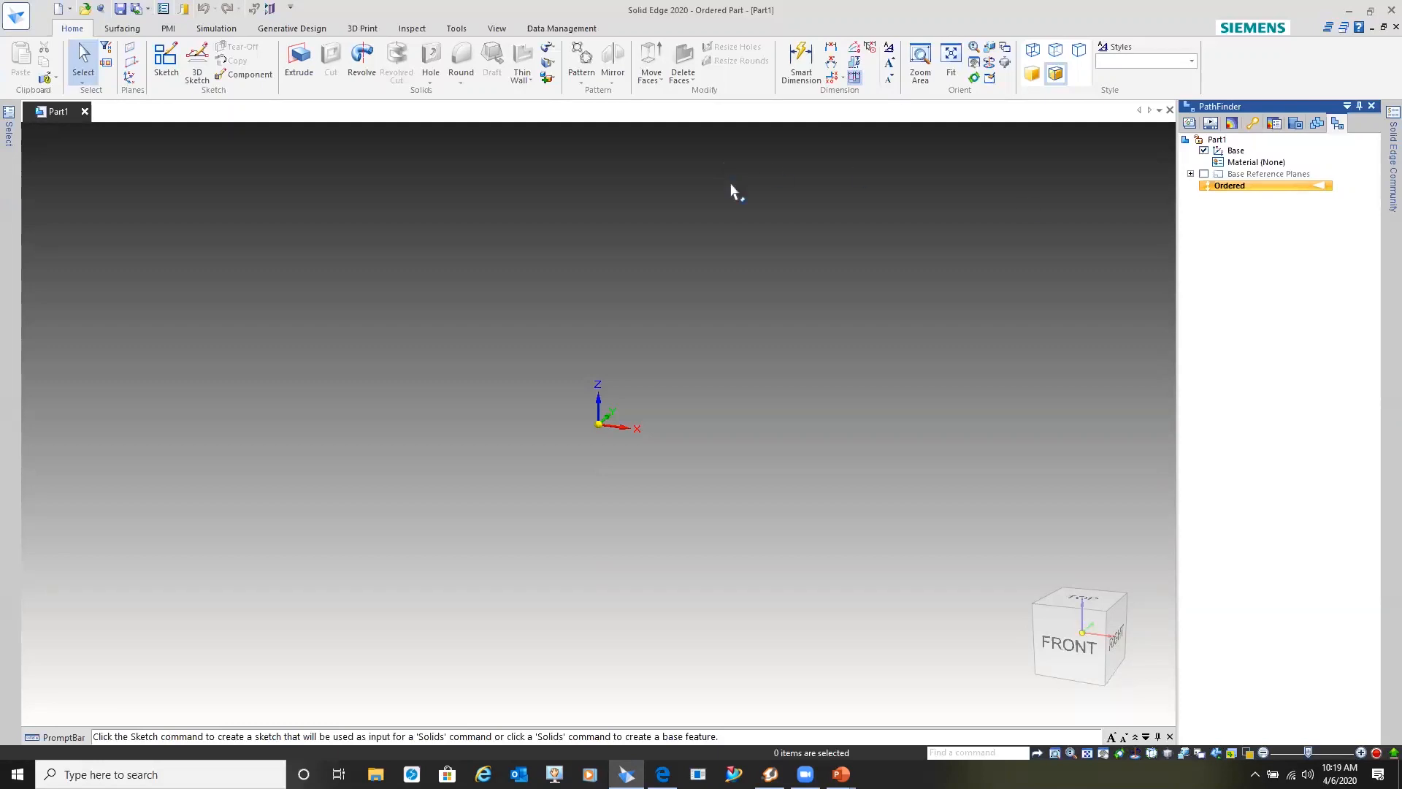
# - Pin the vertical command pane open and start Extrude to examine its steps there
pyautogui.click(8, 137)
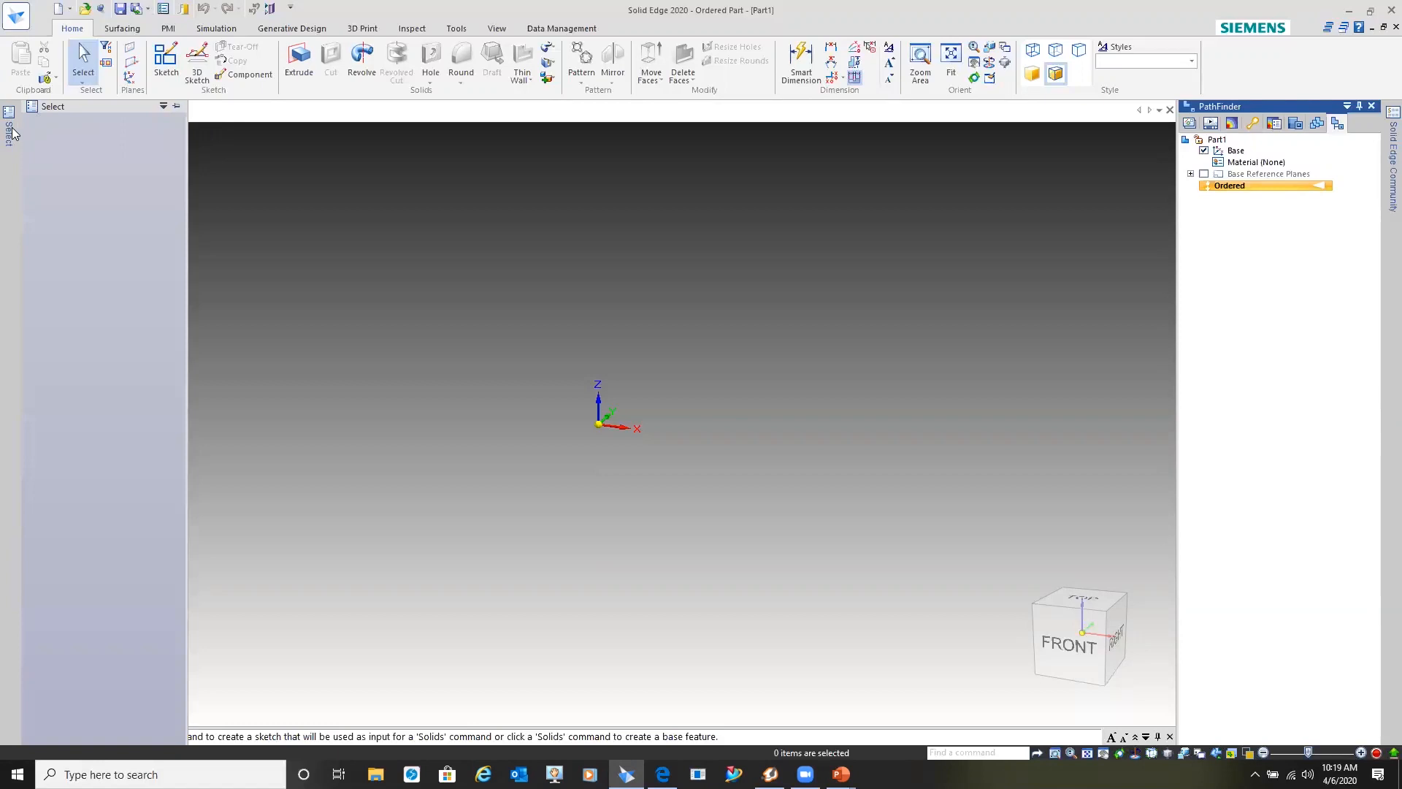
pyautogui.click(177, 108)
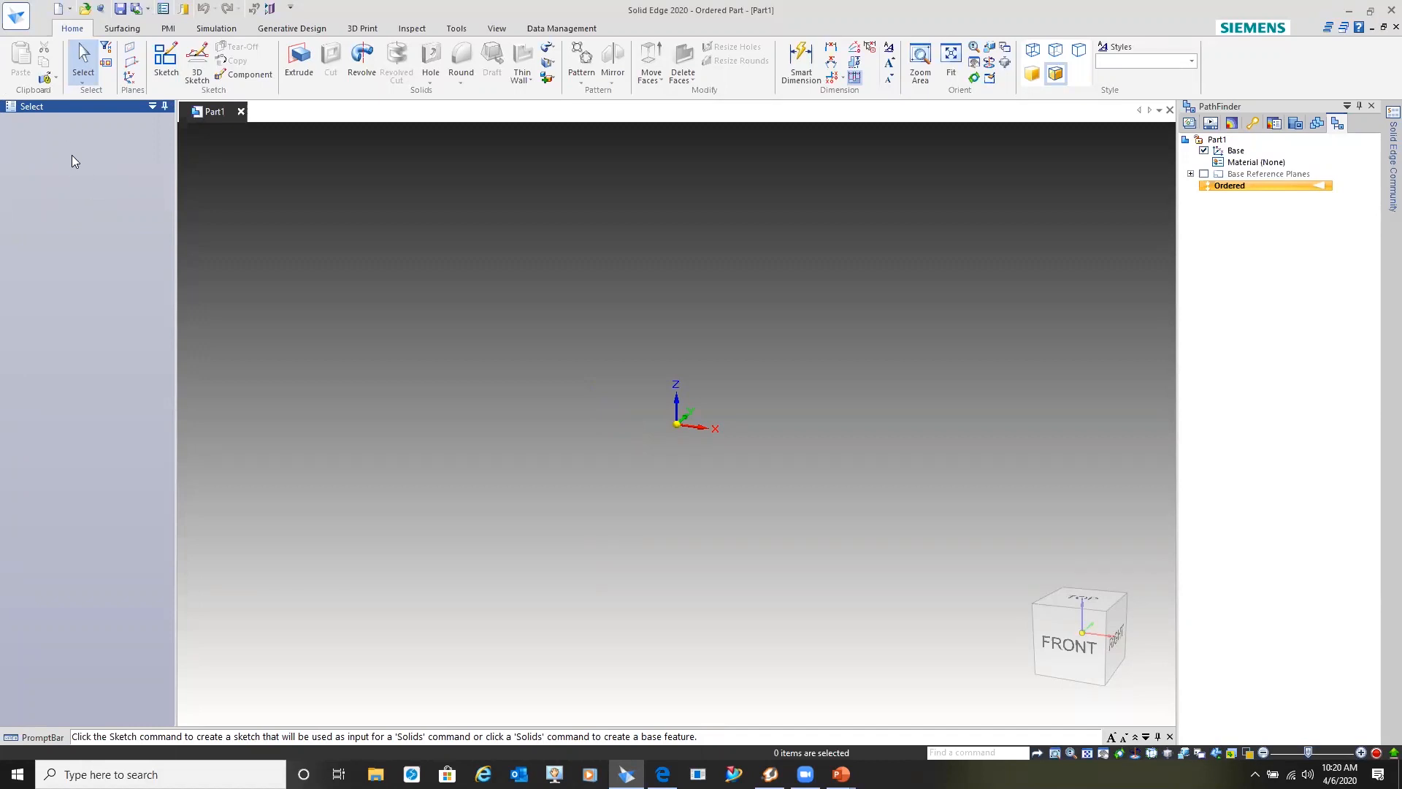
pyautogui.click(296, 64)
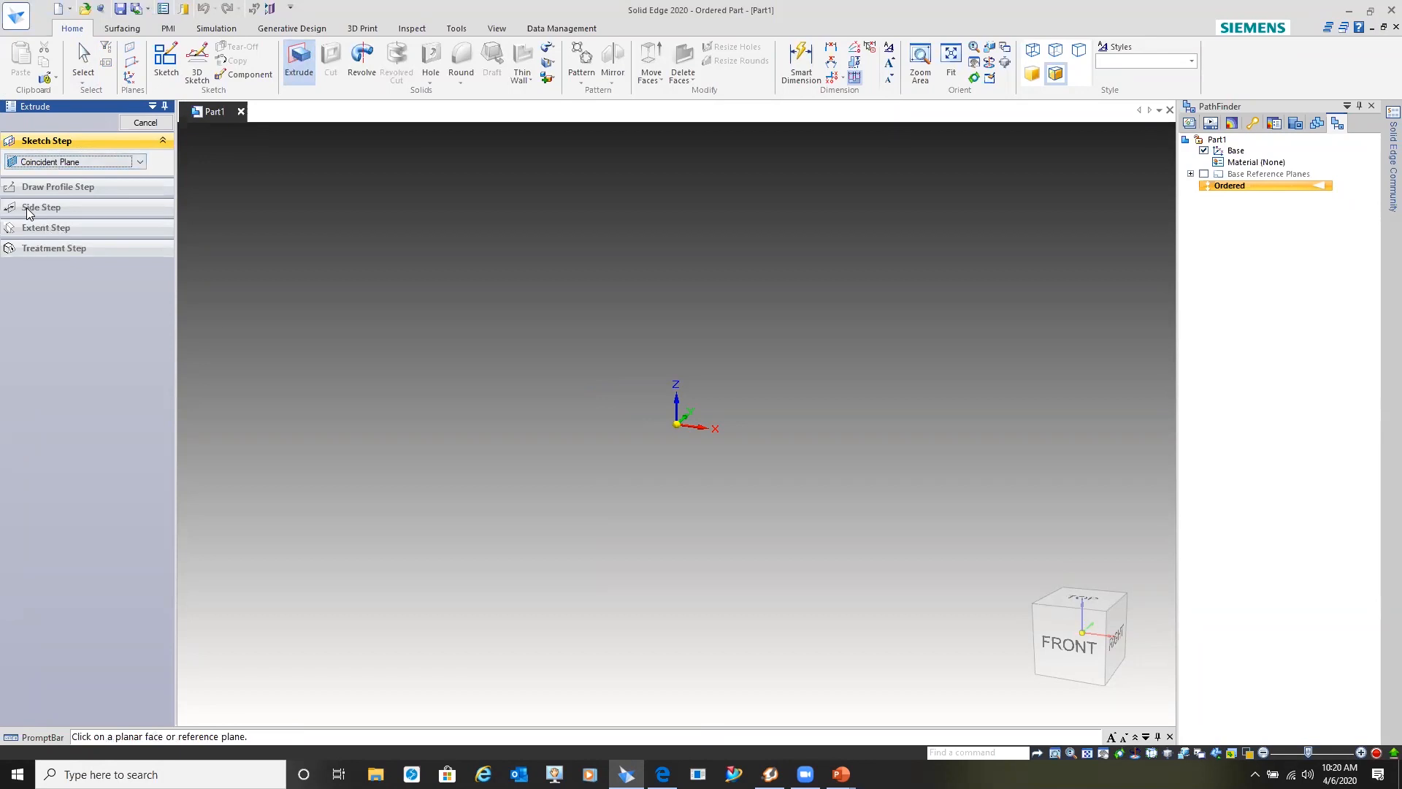
# - Set the command user interface to the horizontal toolbar form, start Extrude and reposition its floating command bar
pyautogui.click(163, 10)
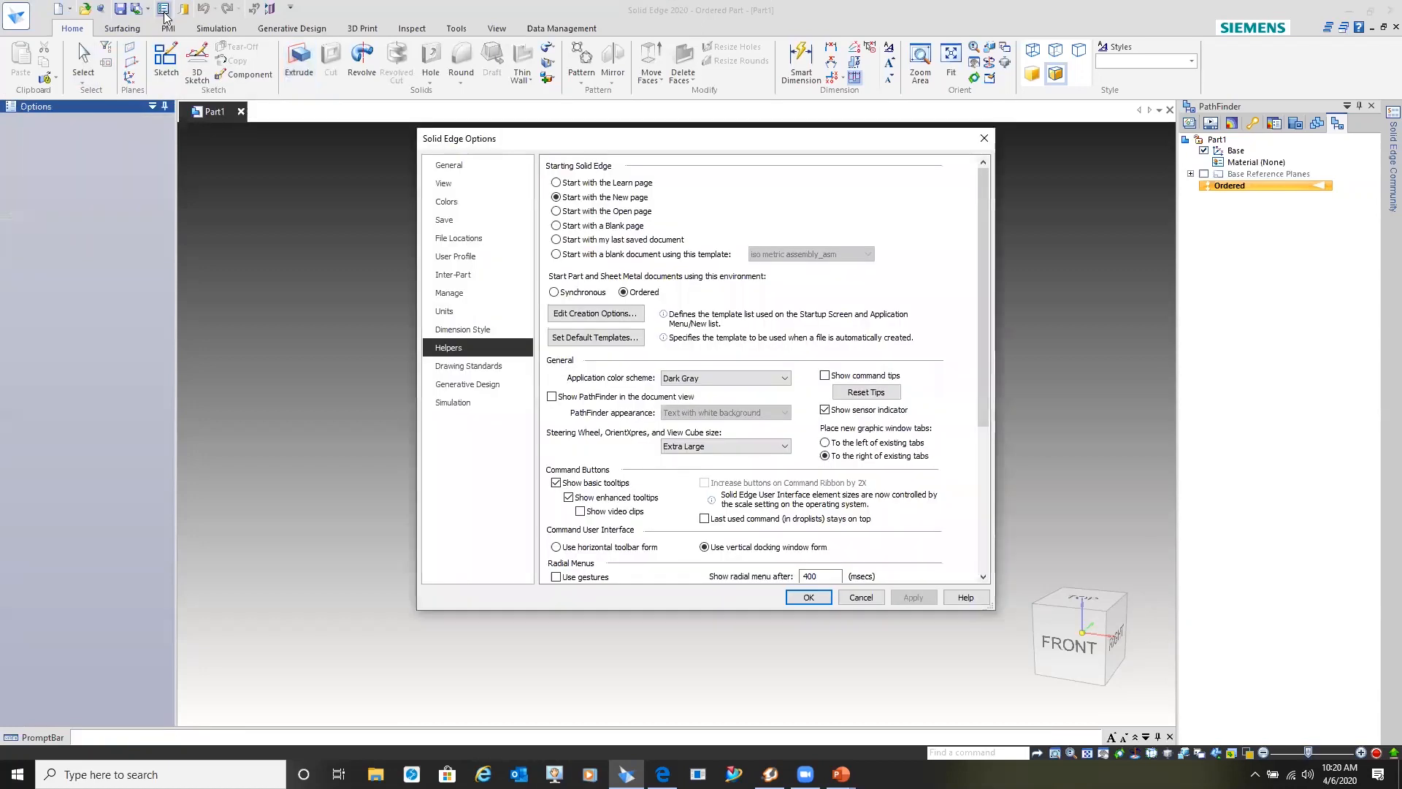
pyautogui.scroll(-1, 652, 479)
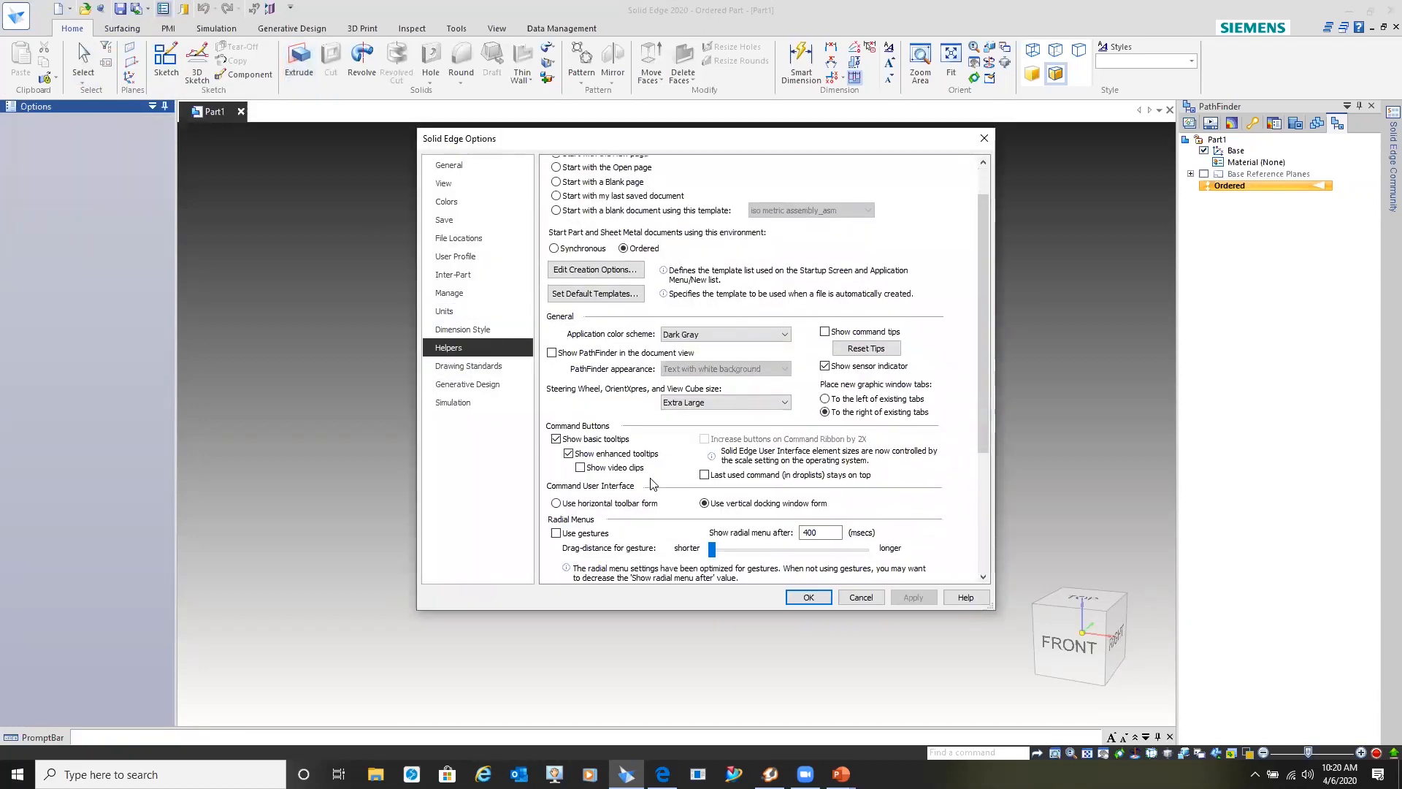
pyautogui.click(556, 503)
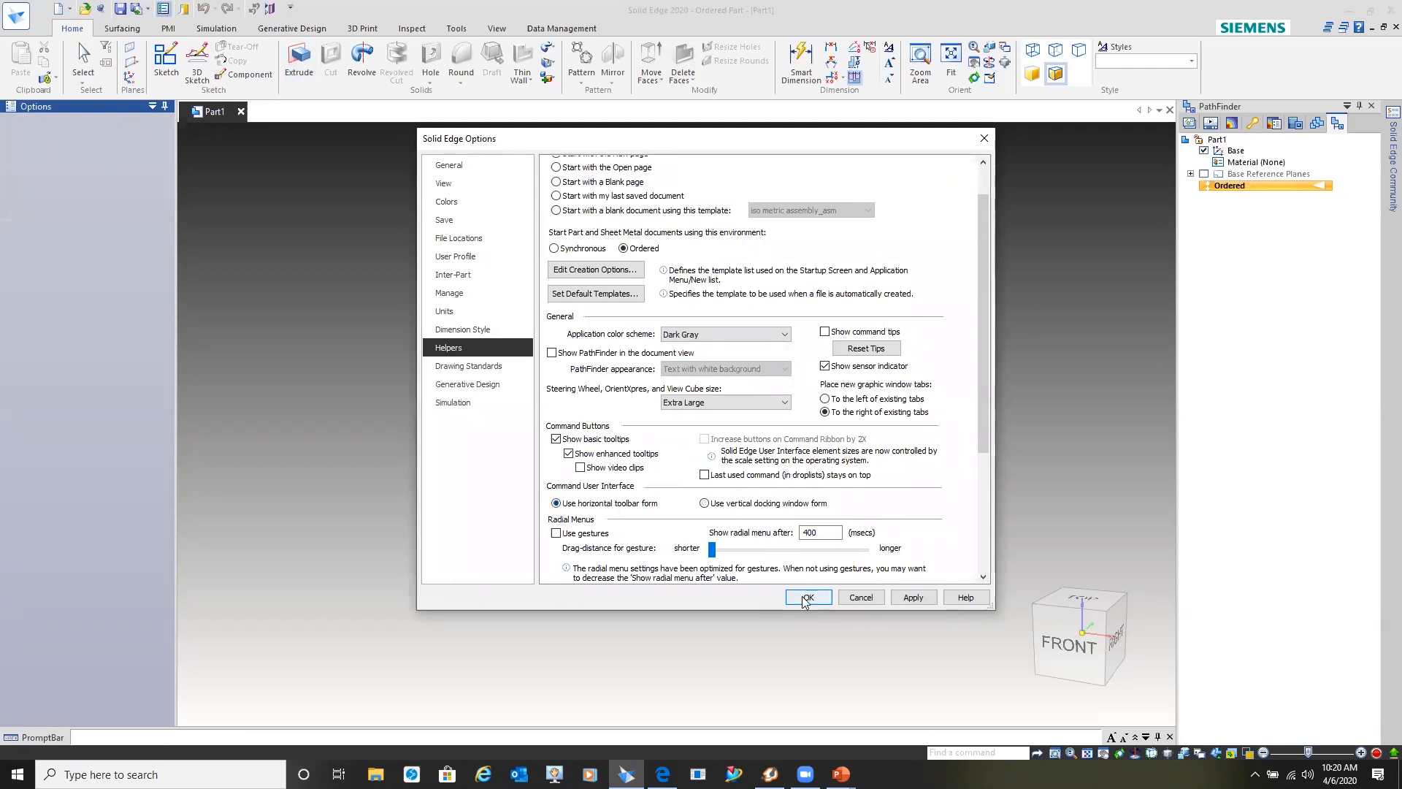
pyautogui.click(803, 599)
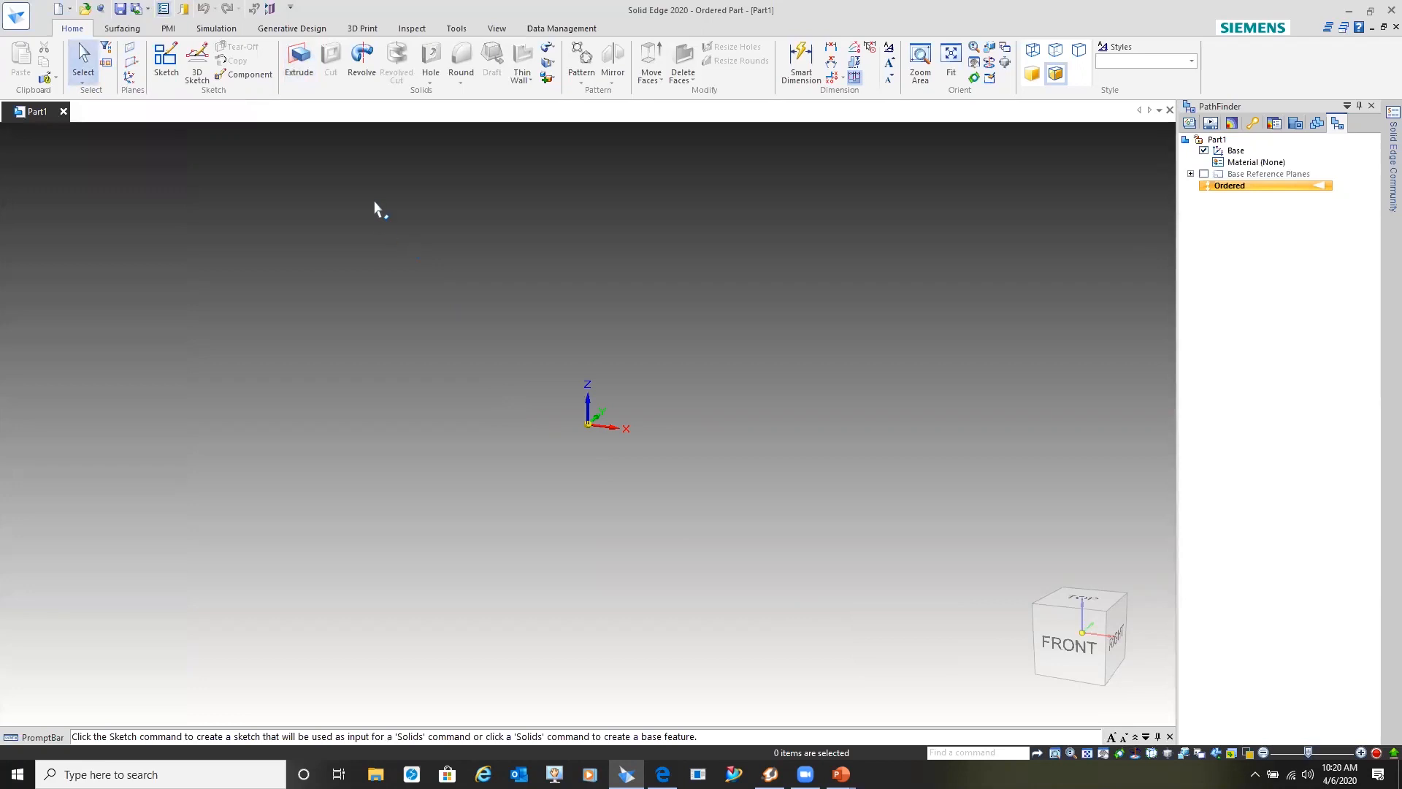
pyautogui.click(297, 57)
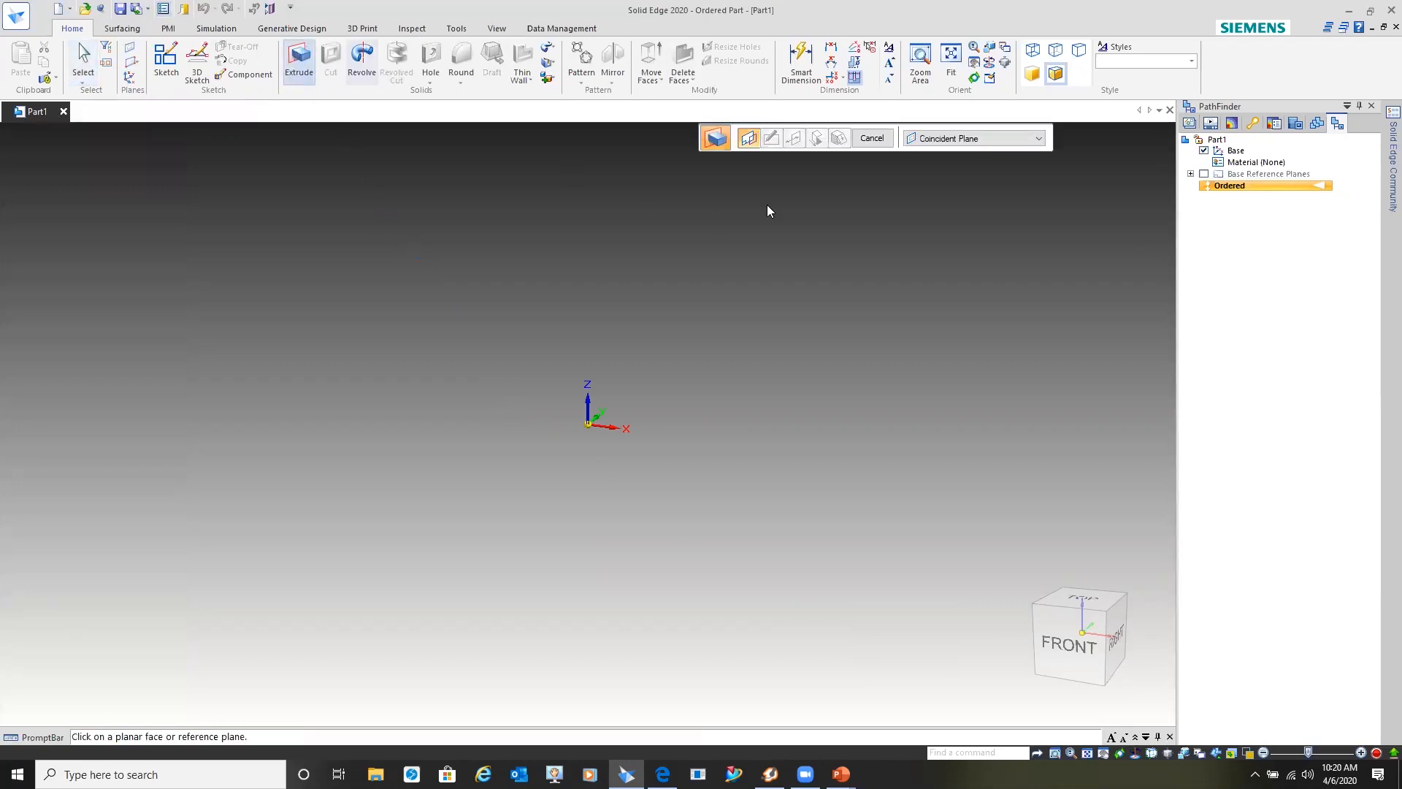
pyautogui.moveTo(860, 131); pyautogui.dragTo(460, 142)
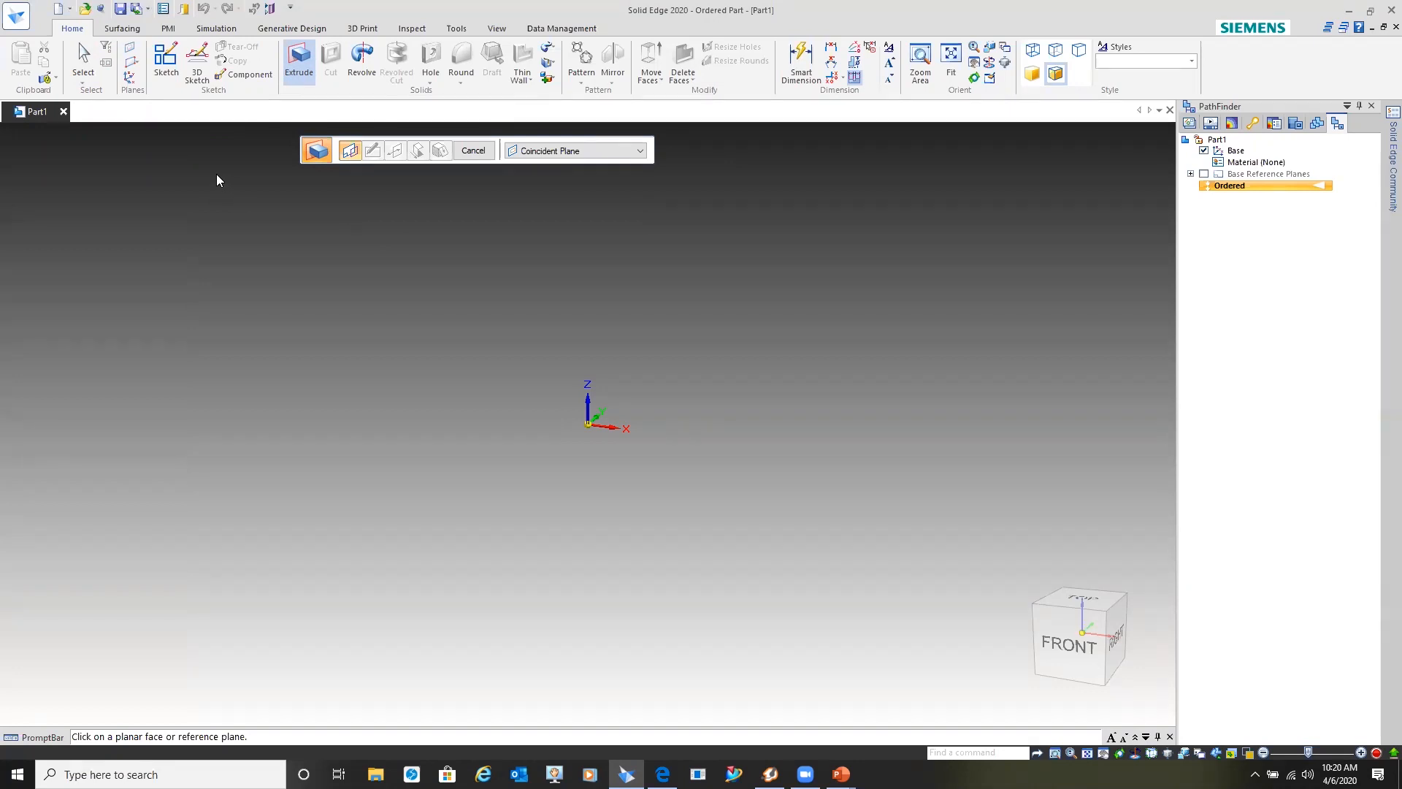
# - Set the command user interface back to the vertical docking window form and accept the options
pyautogui.click(164, 12)
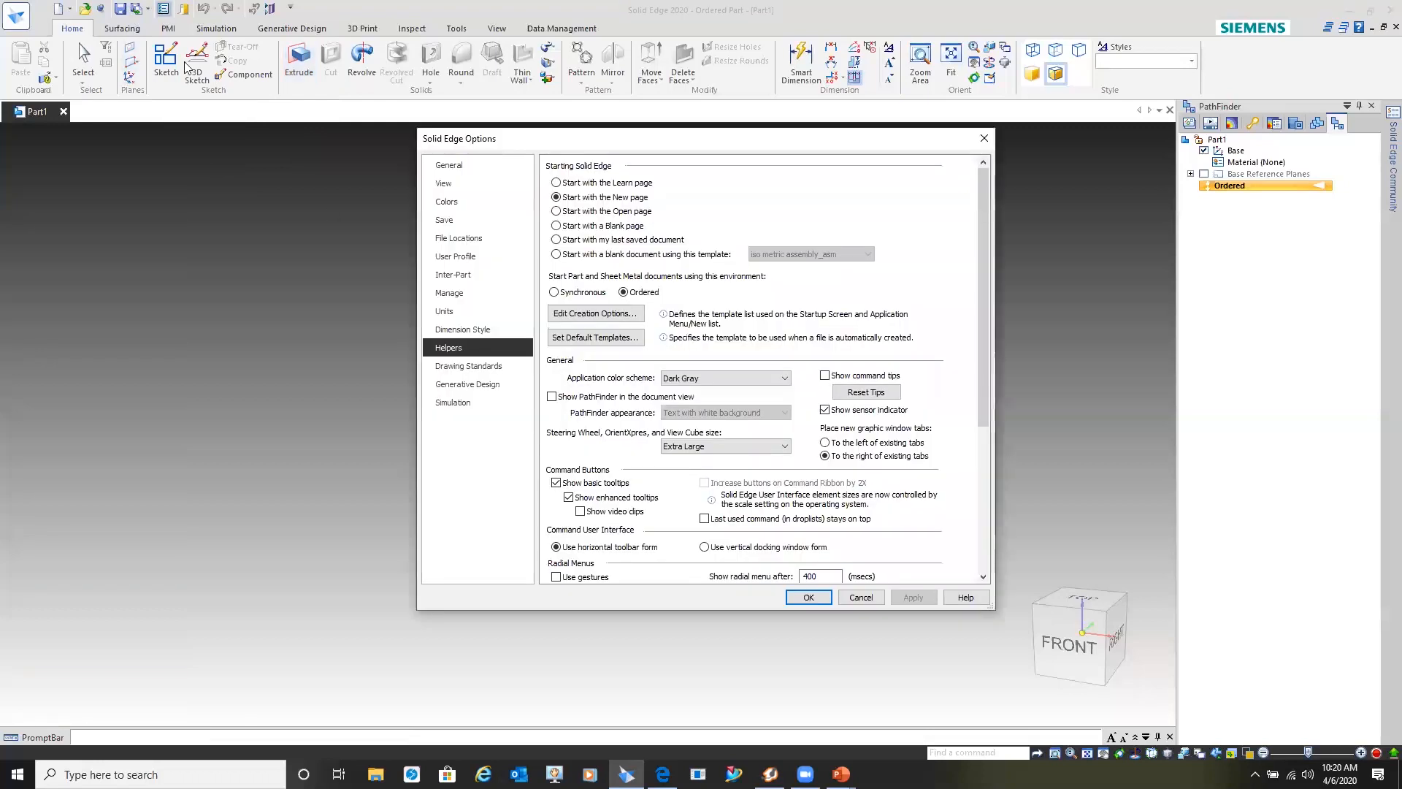
pyautogui.click(704, 547)
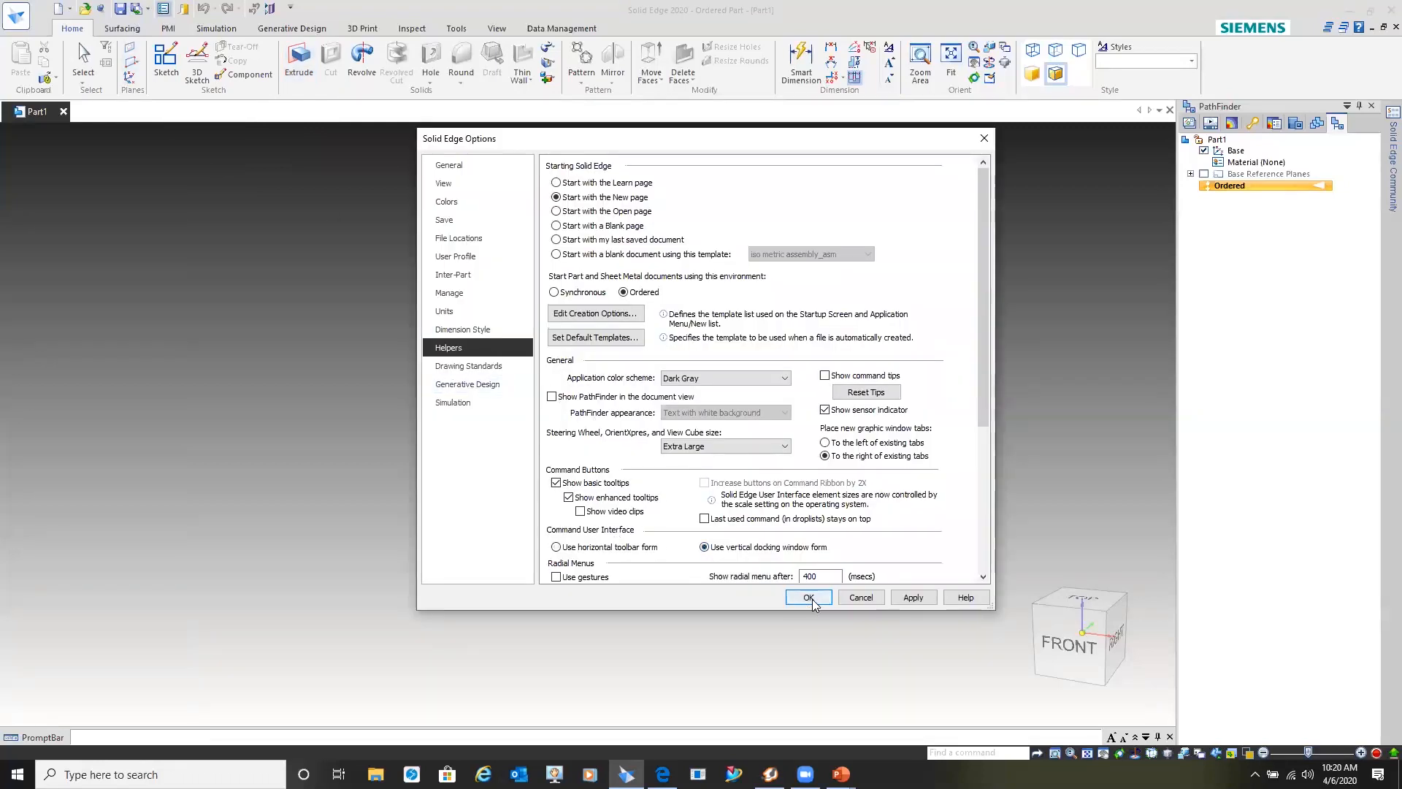
pyautogui.click(810, 598)
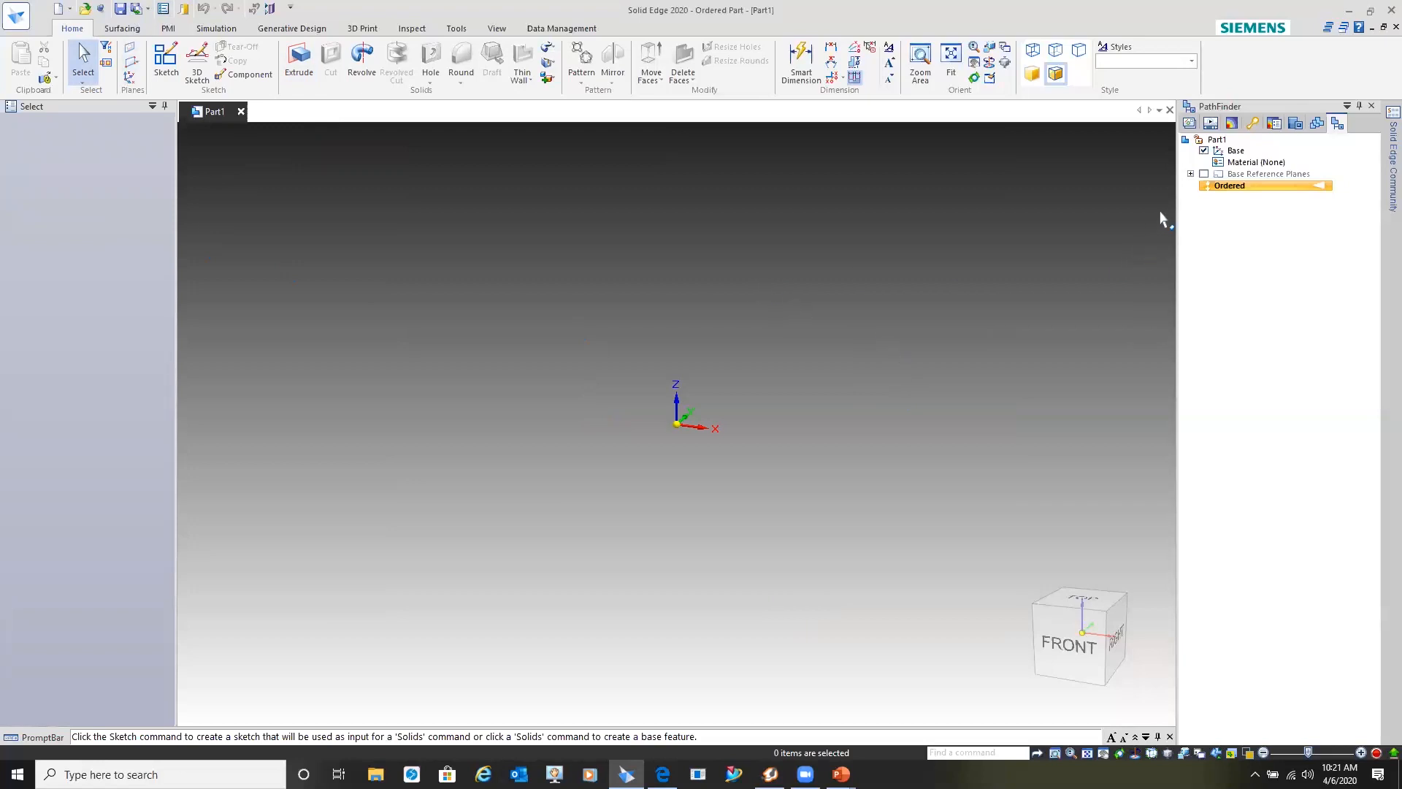
# - Show the base reference planes and toggle the Base coordinate system's display off and on again
pyautogui.click(1204, 174)
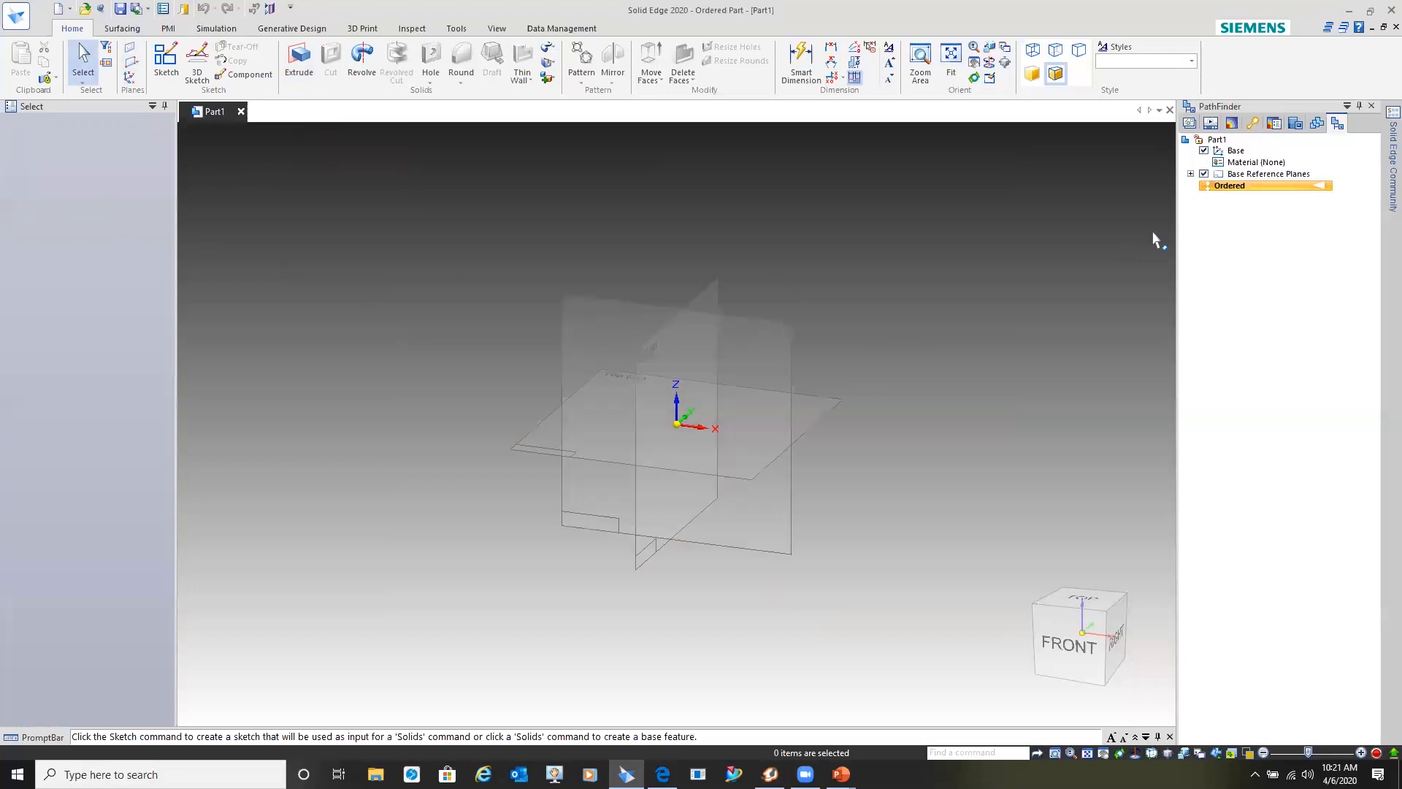
pyautogui.click(1204, 151)
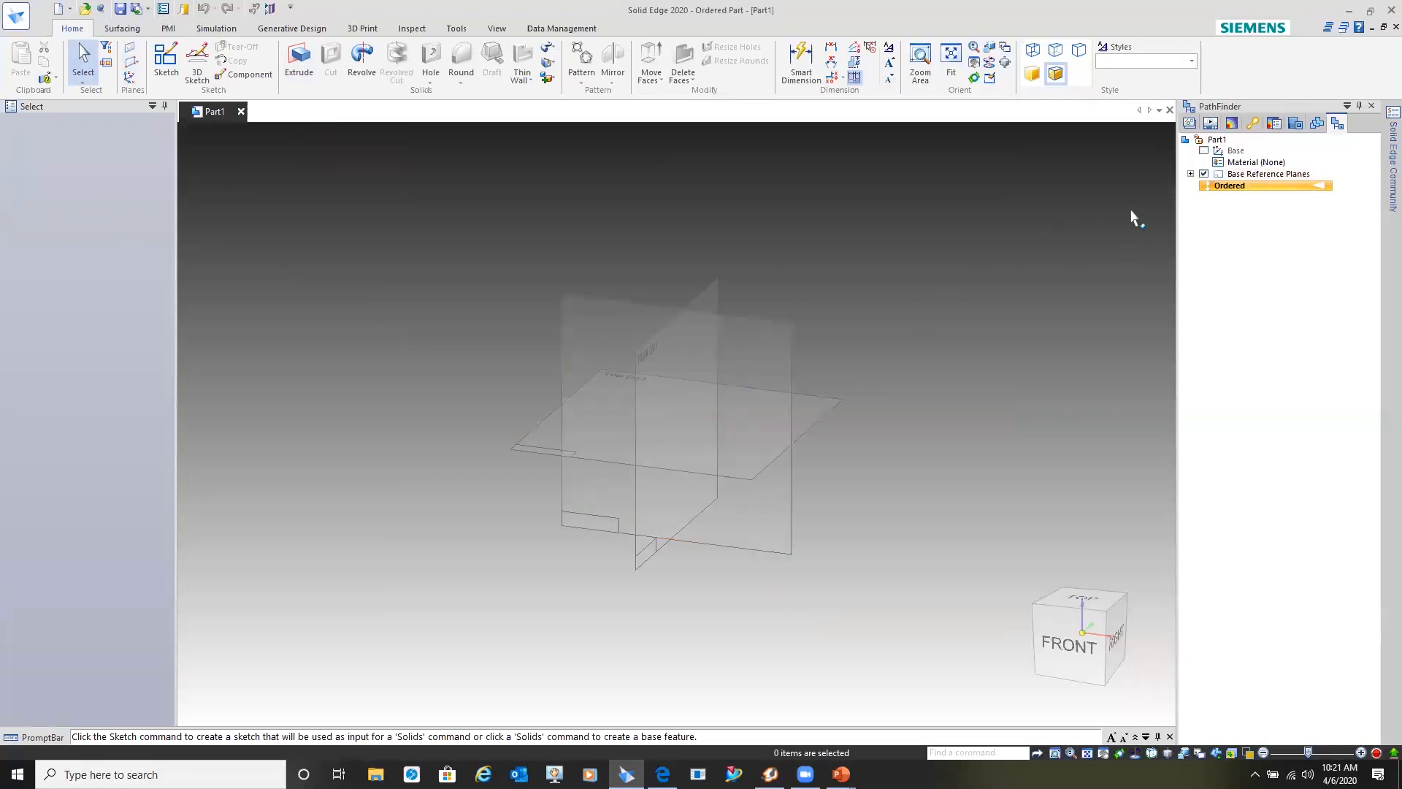
pyautogui.click(1204, 151)
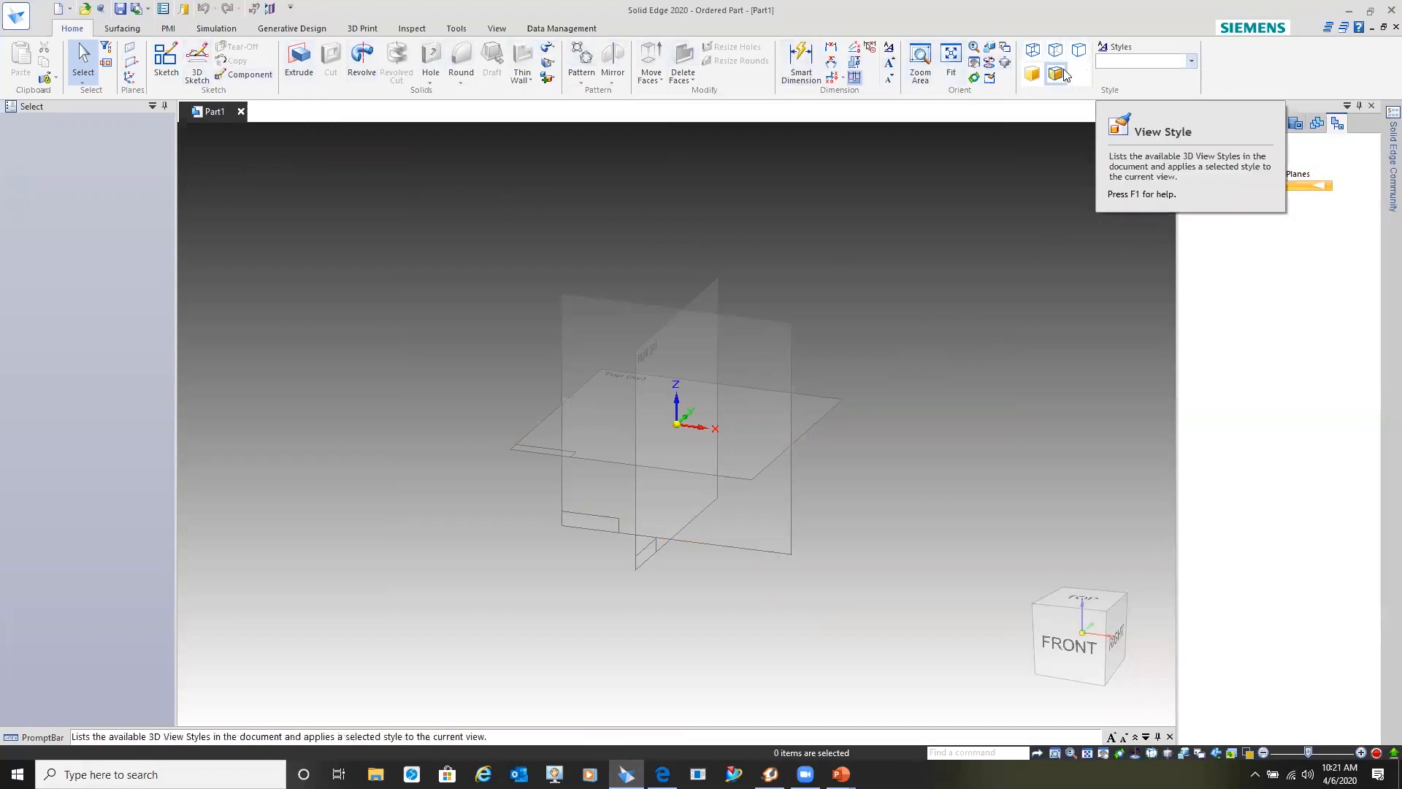
pyautogui.click(124, 29)
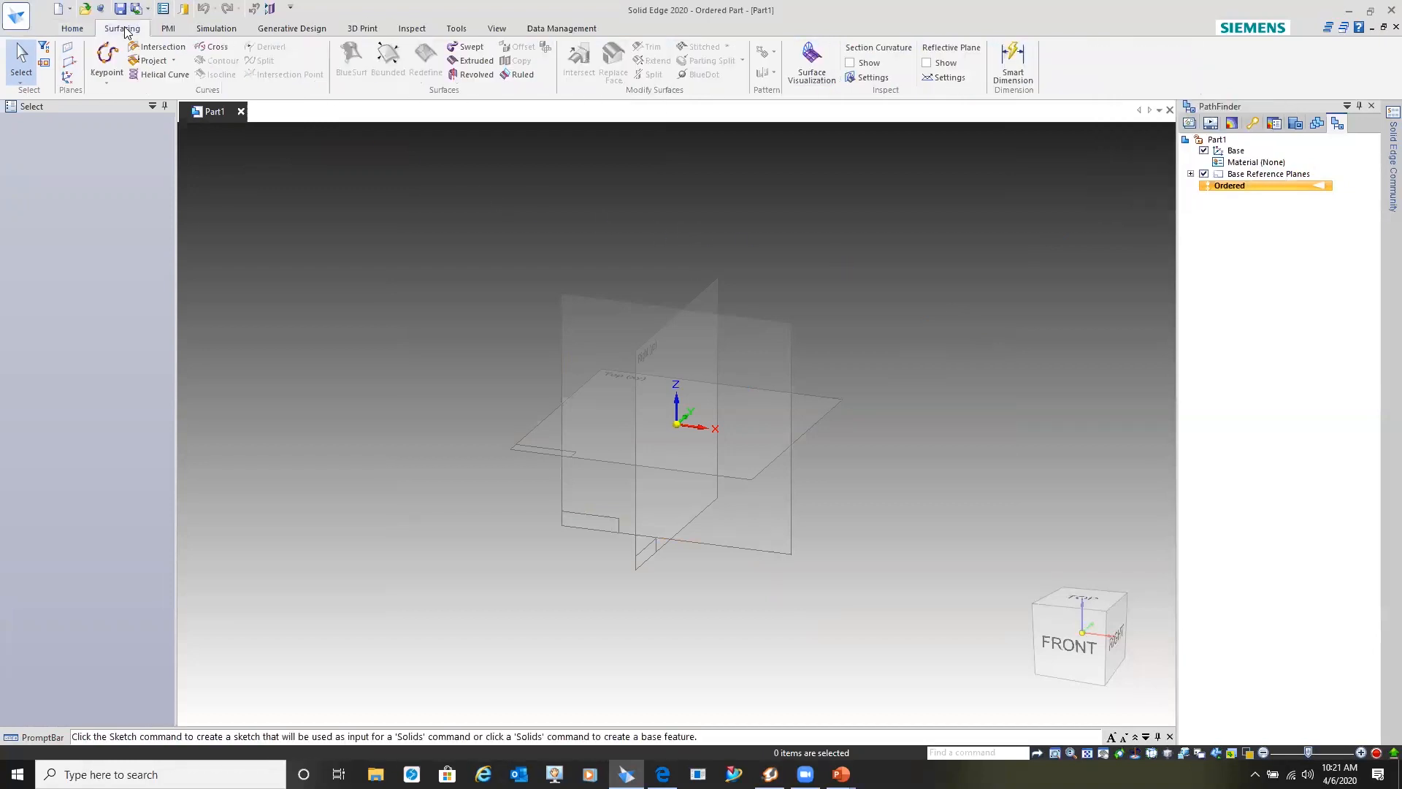
pyautogui.click(168, 29)
pyautogui.click(212, 30)
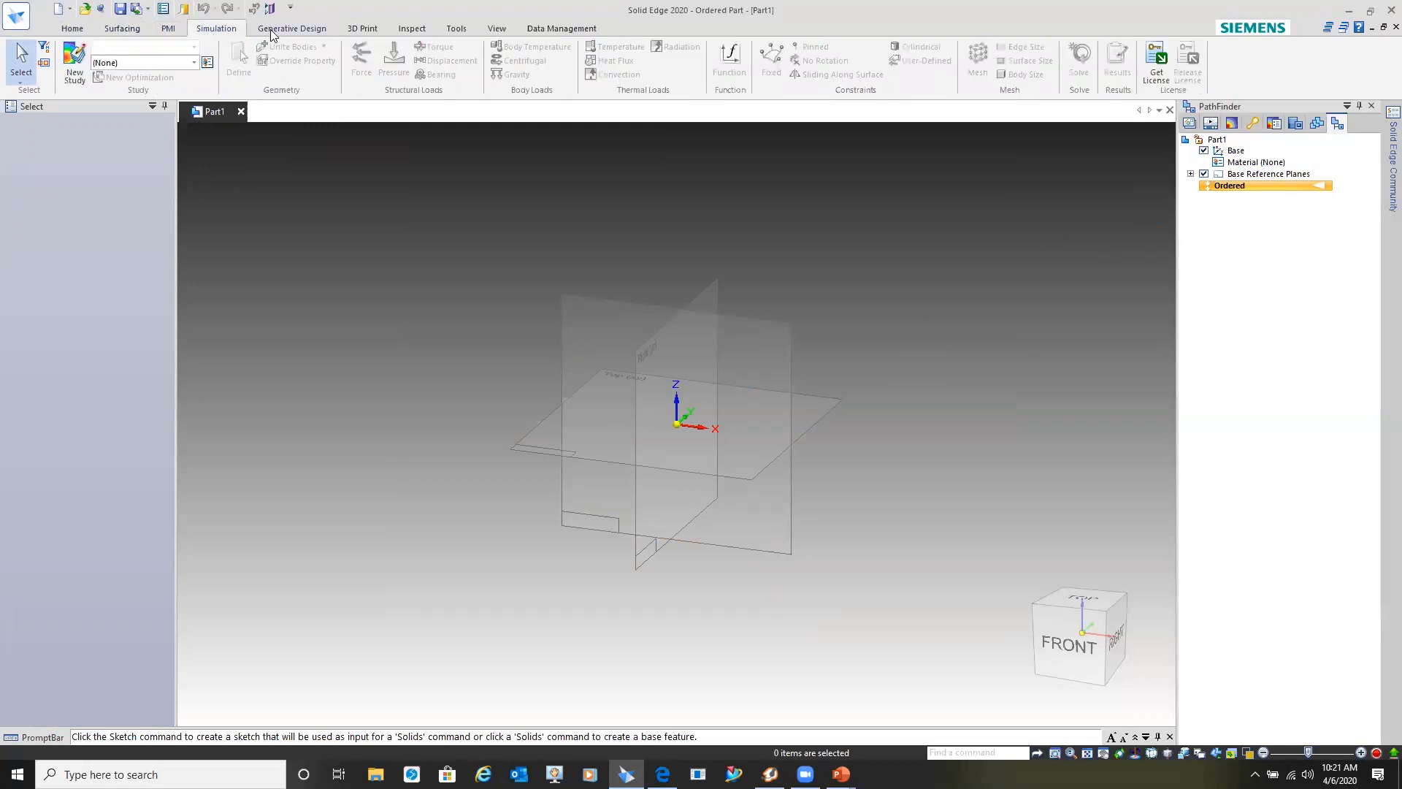
pyautogui.click(278, 31)
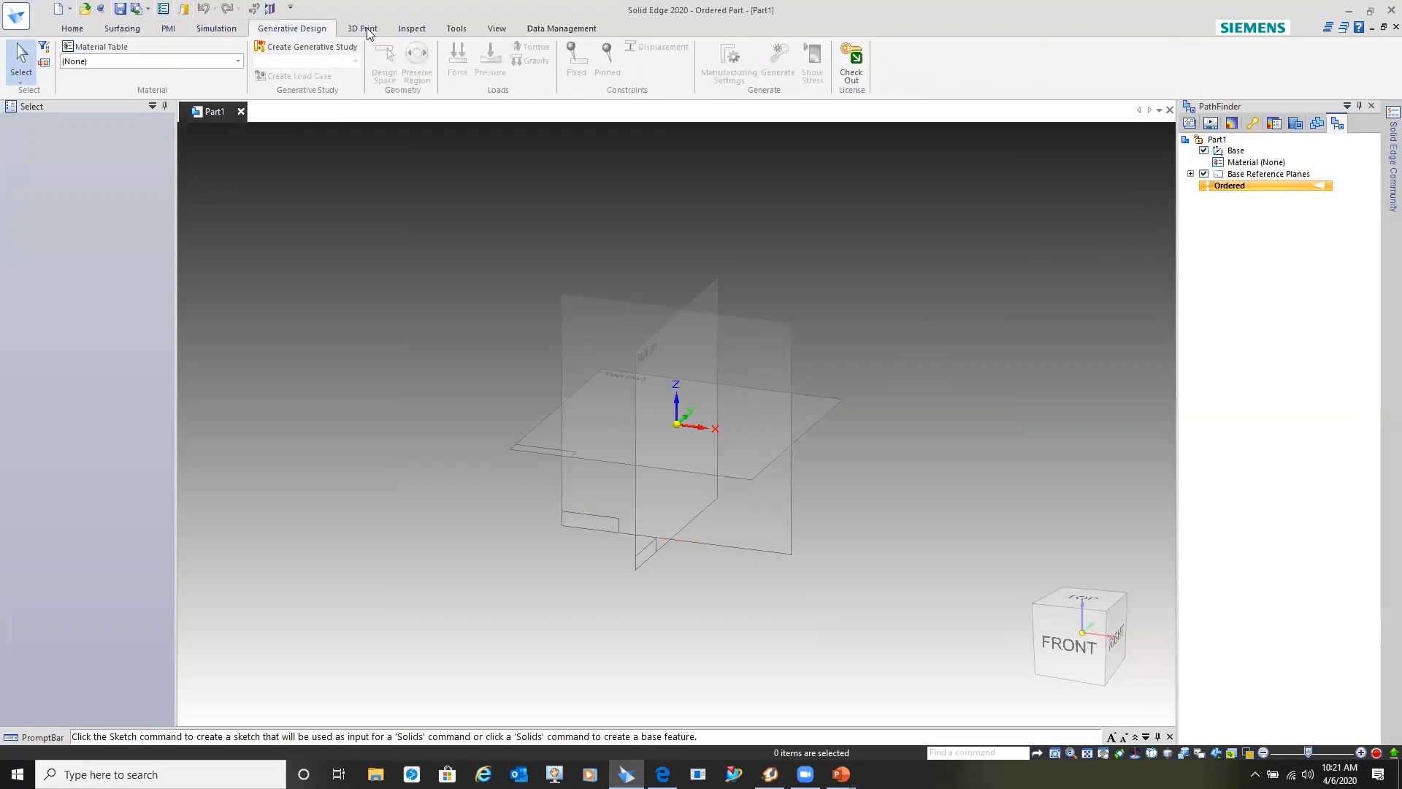
pyautogui.click(367, 28)
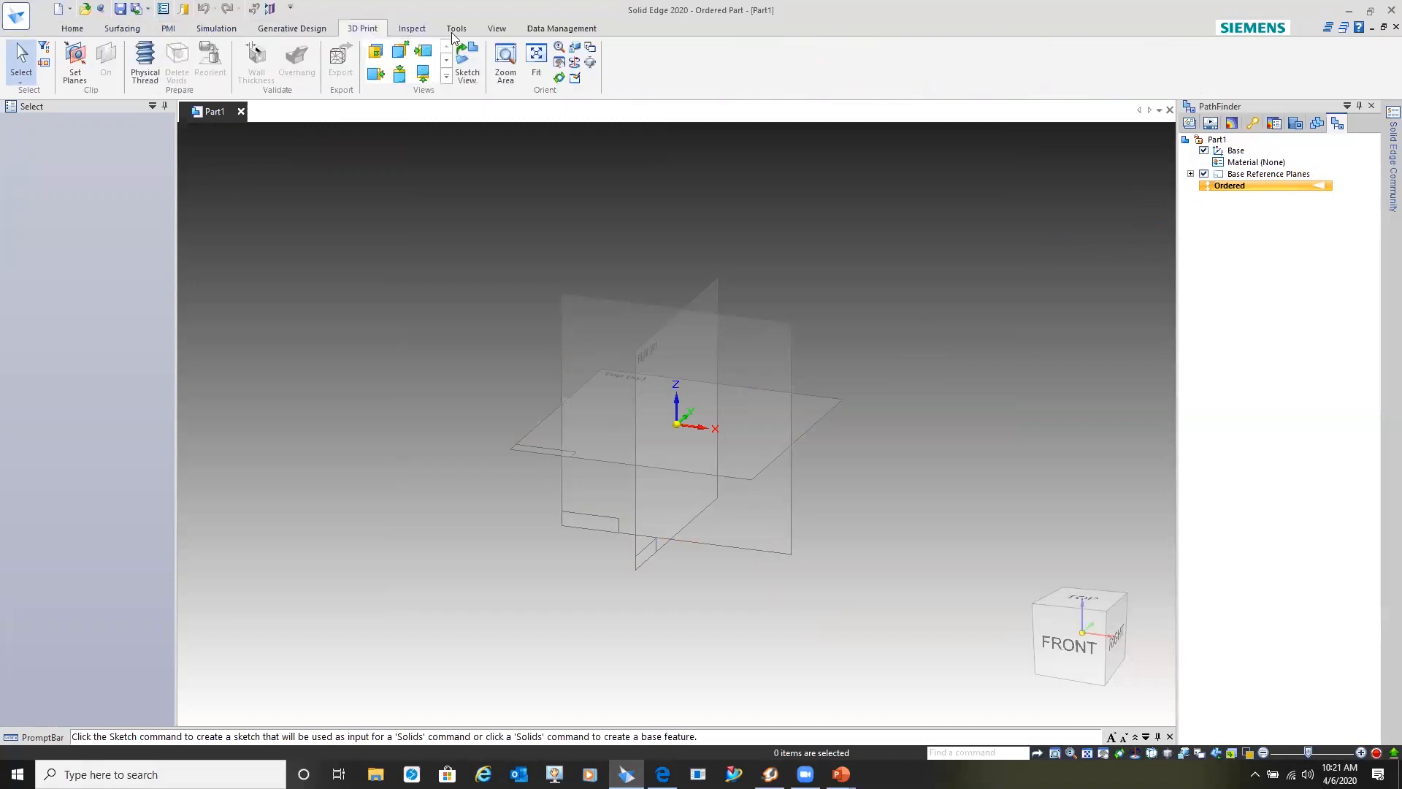
# - Remove the Construction Display command from quick access and add it back
pyautogui.click(495, 28)
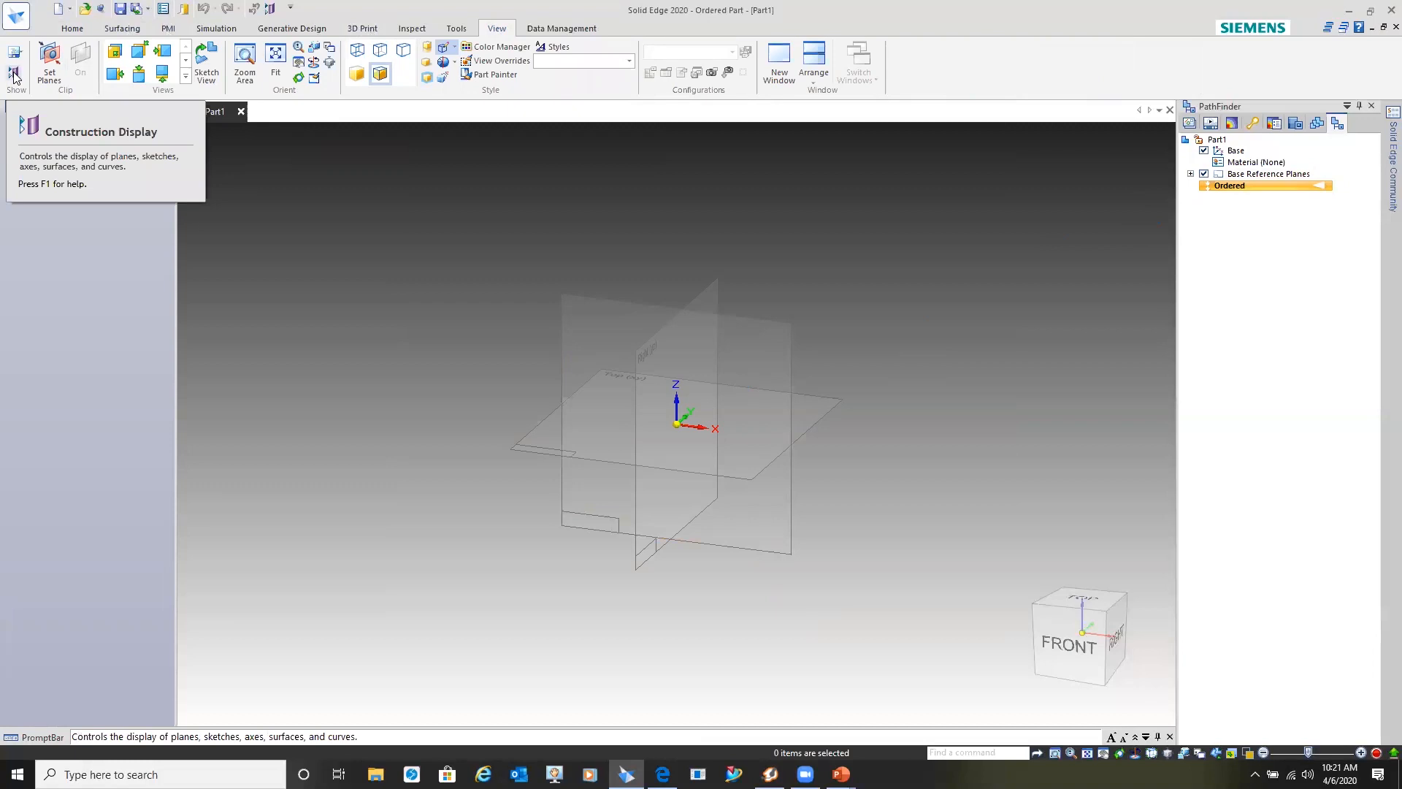
pyautogui.rightClick(272, 12)
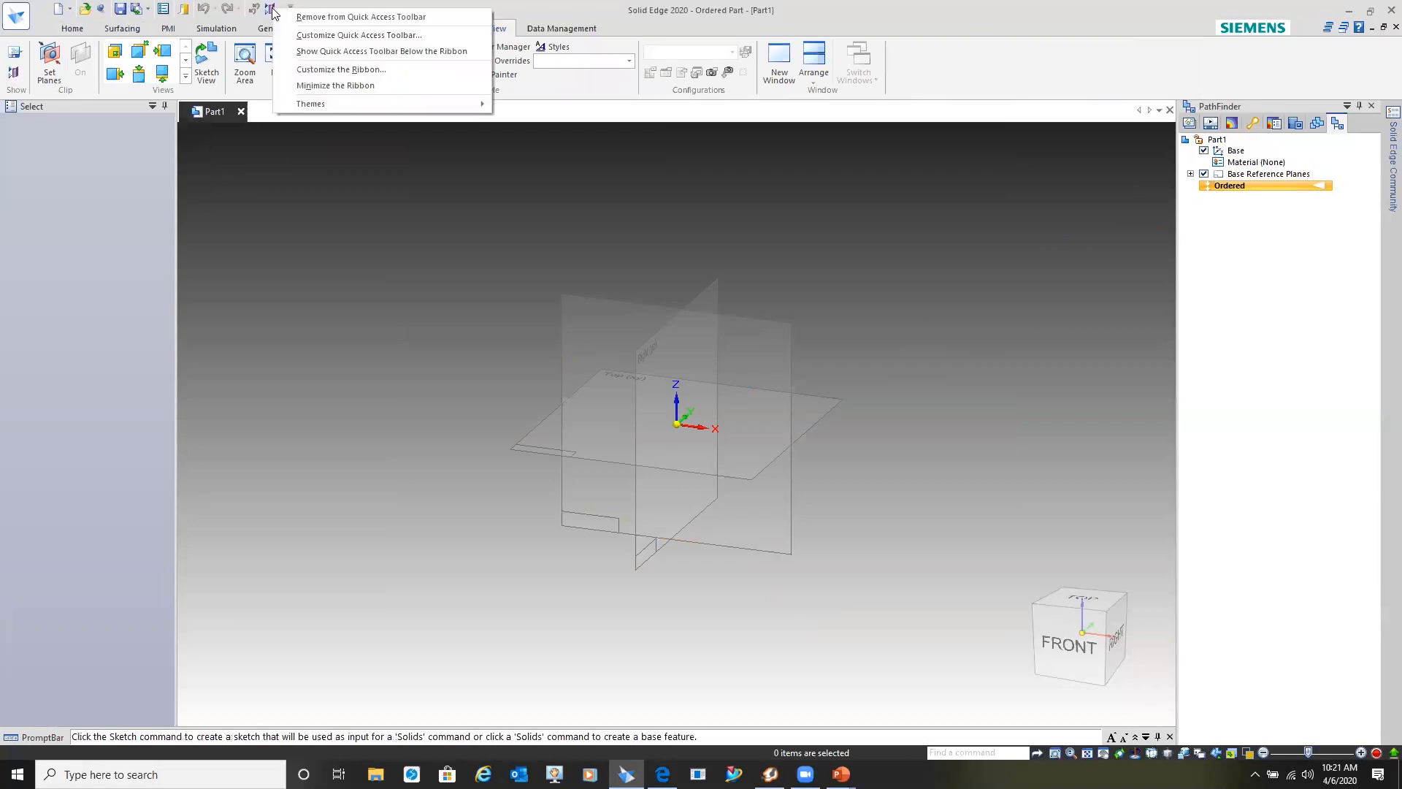
pyautogui.click(319, 16)
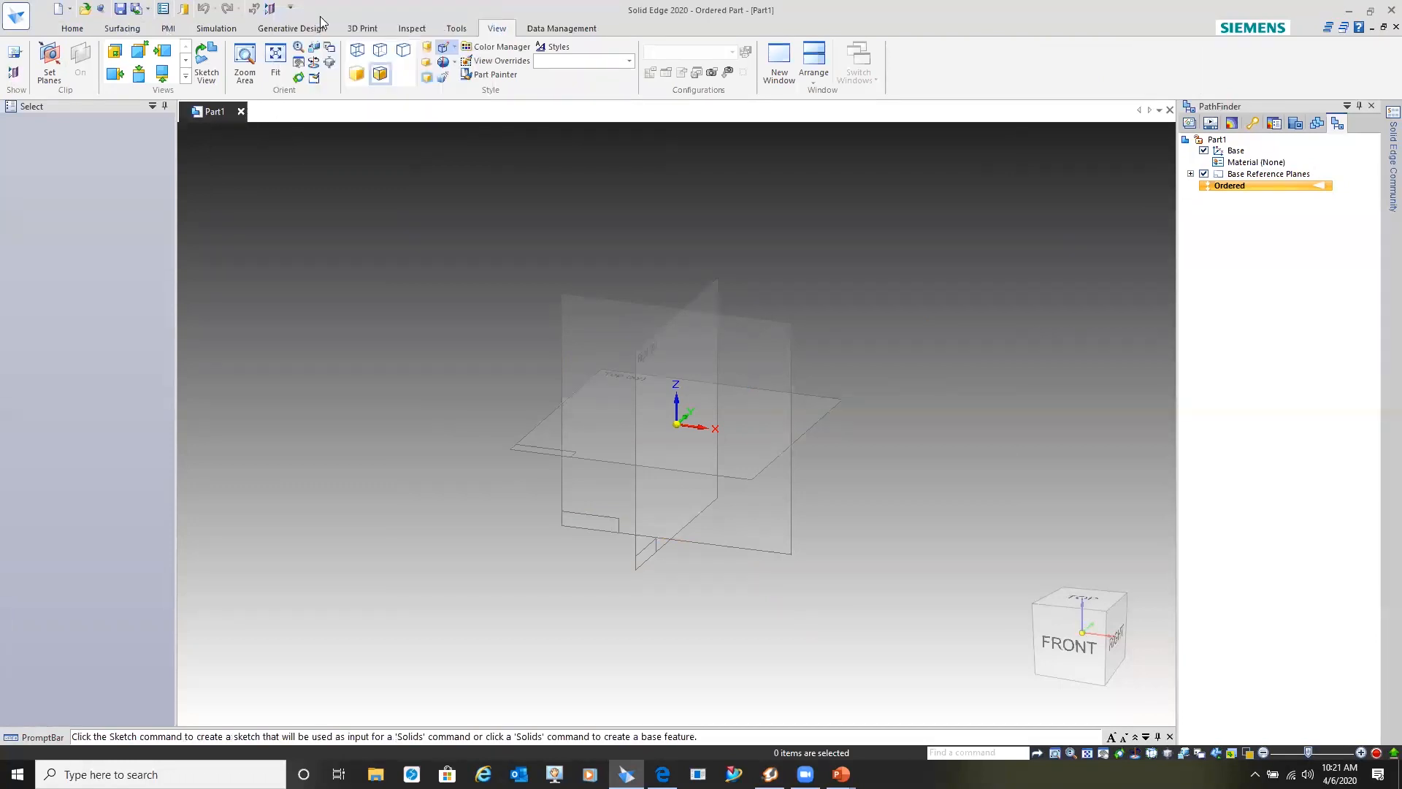
pyautogui.rightClick(14, 75)
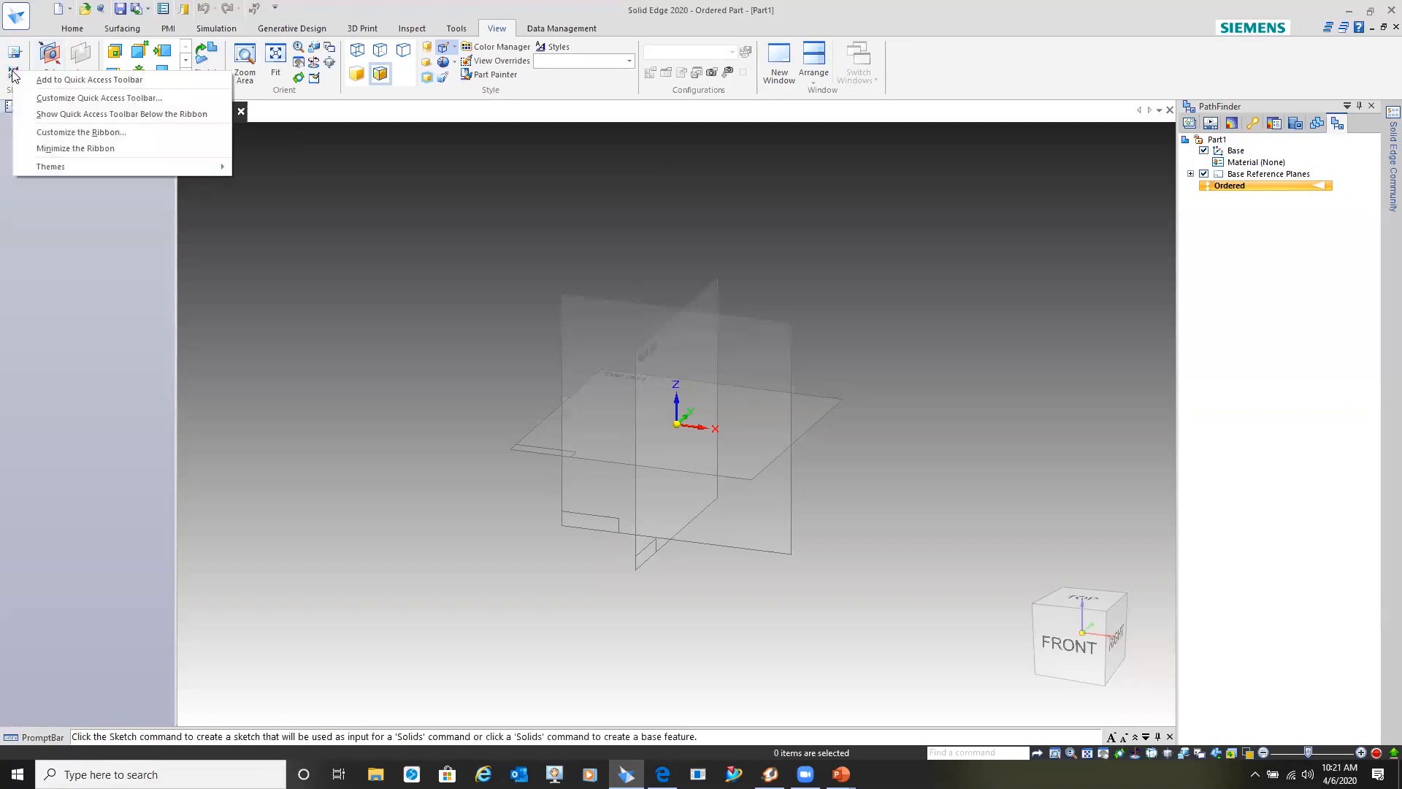
pyautogui.click(111, 80)
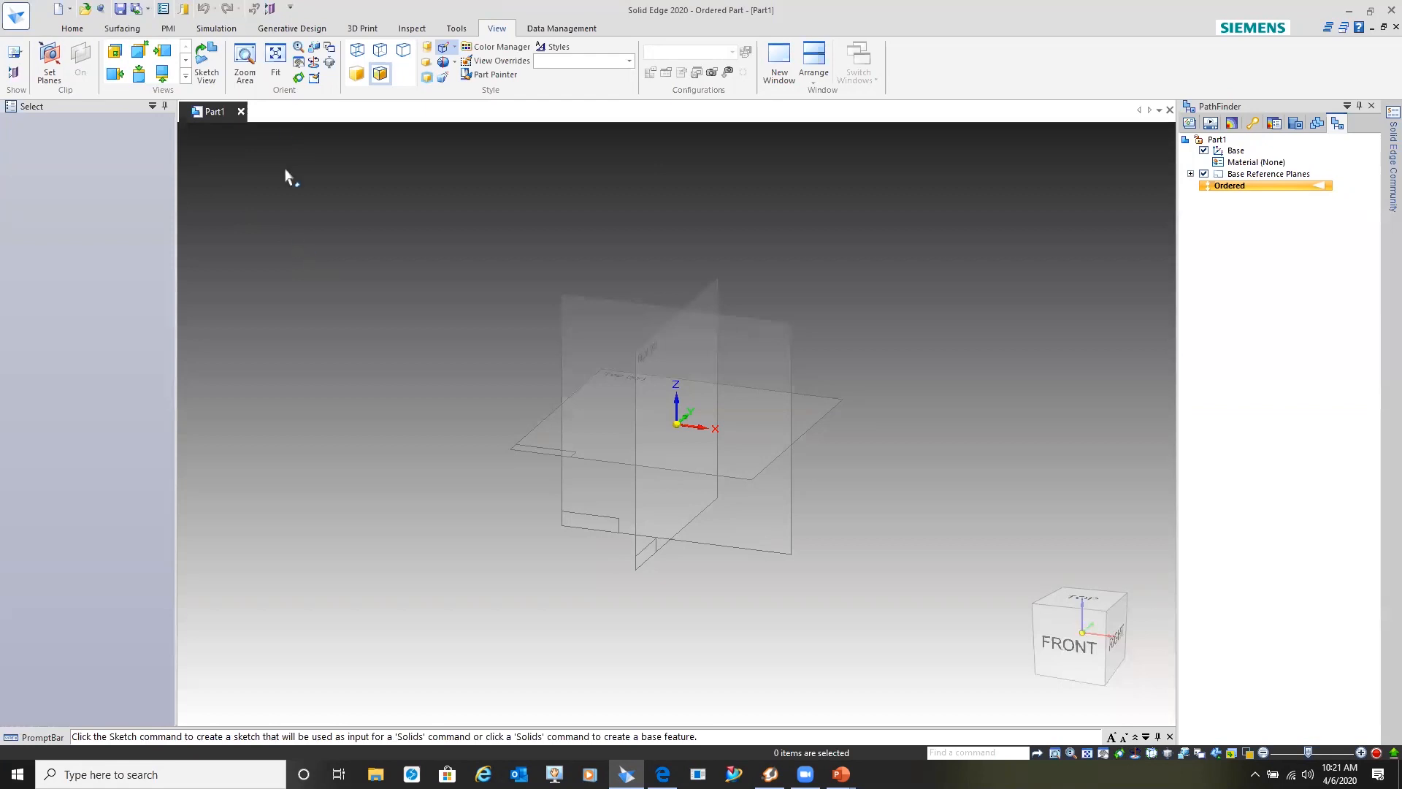
pyautogui.rightClick(272, 11)
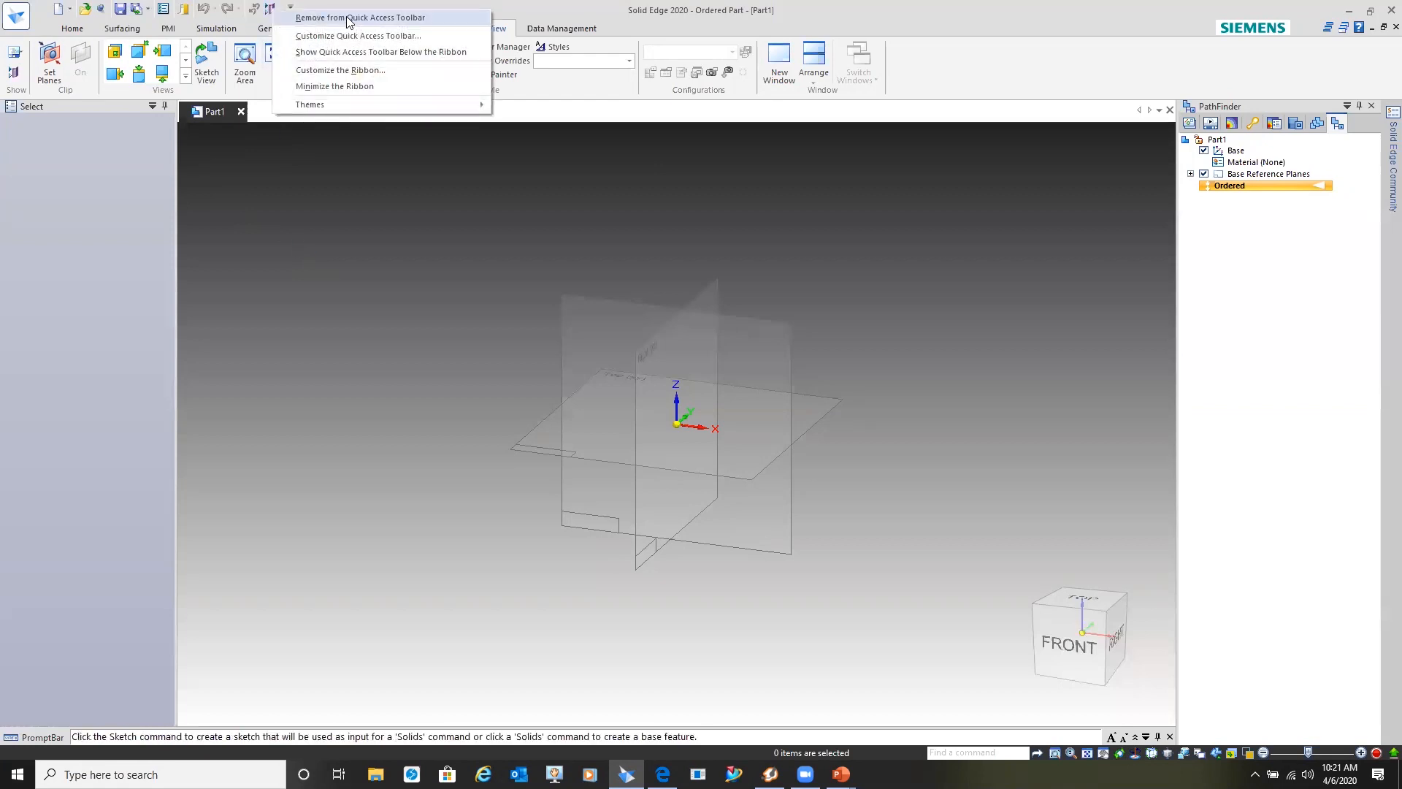
pyautogui.click(407, 272)
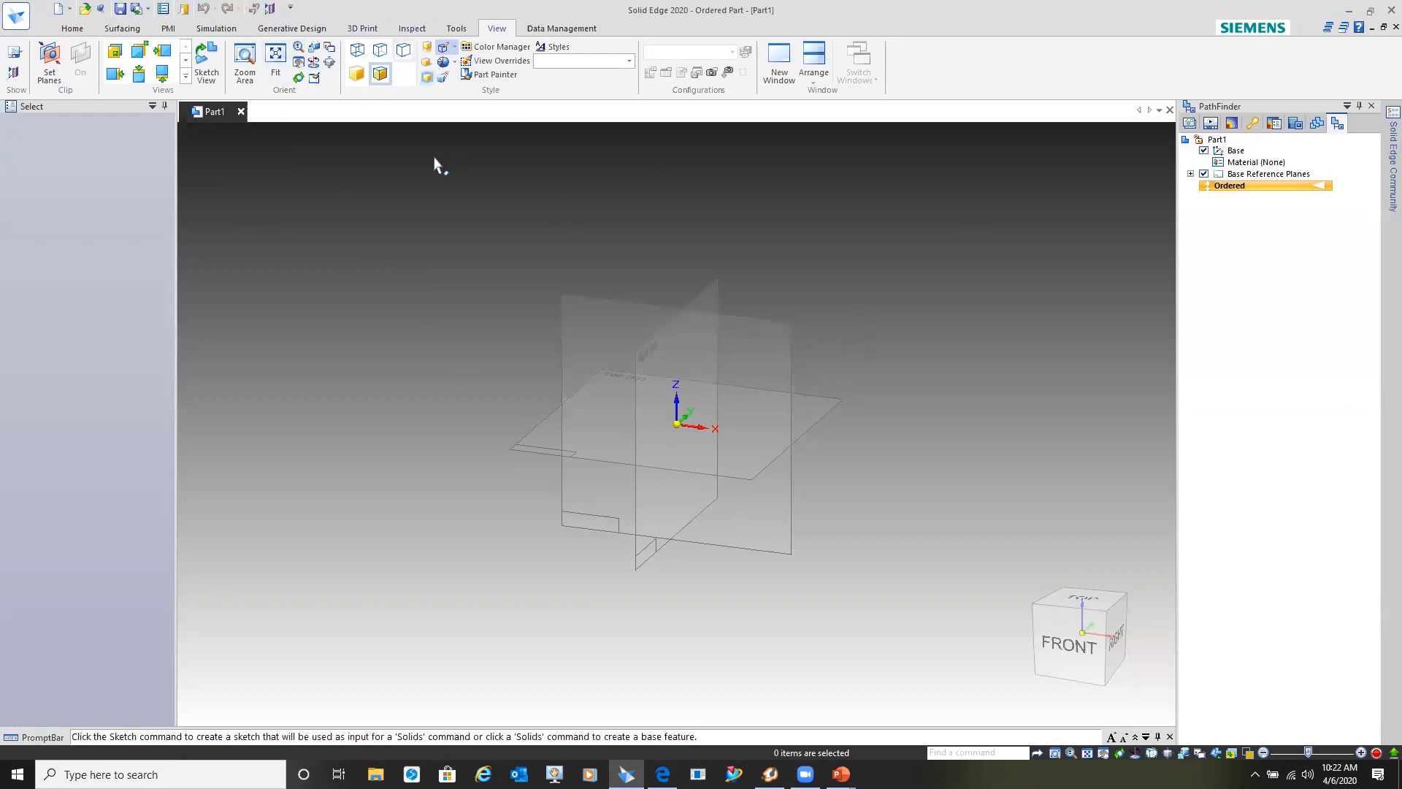
# - Use Zoom Area to magnify the region around the coordinate origin within the base reference planes
pyautogui.click(72, 29)
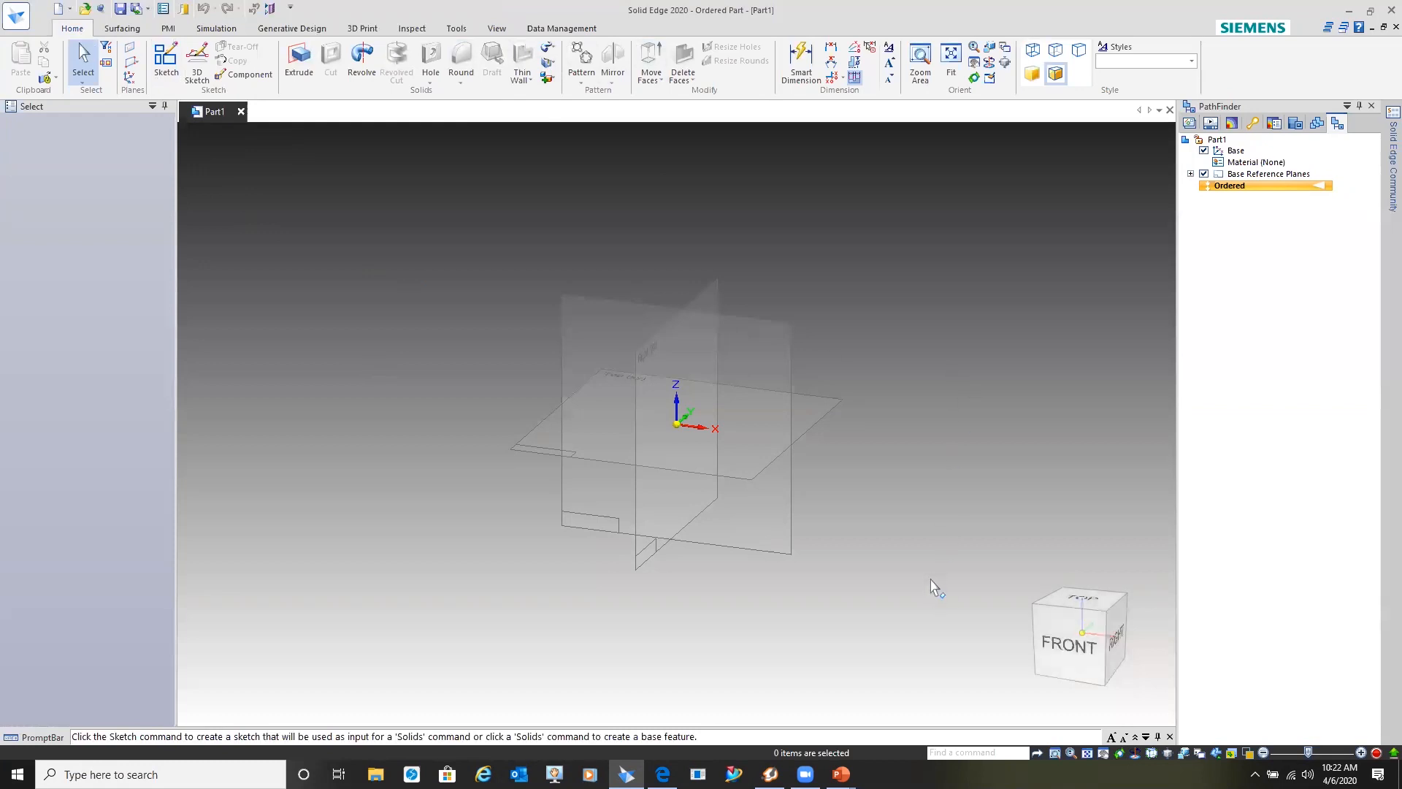
pyautogui.rightClick(918, 256)
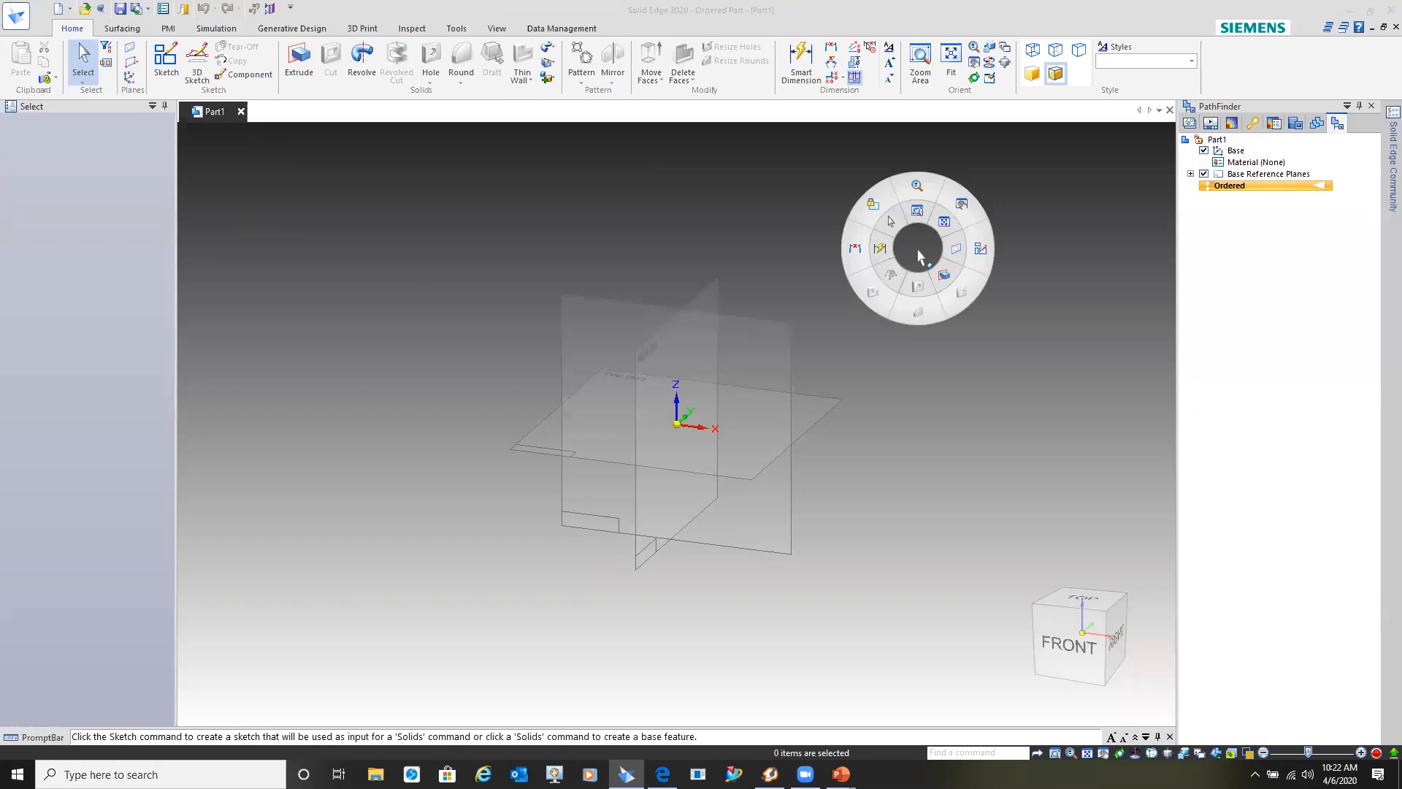
pyautogui.click(918, 212)
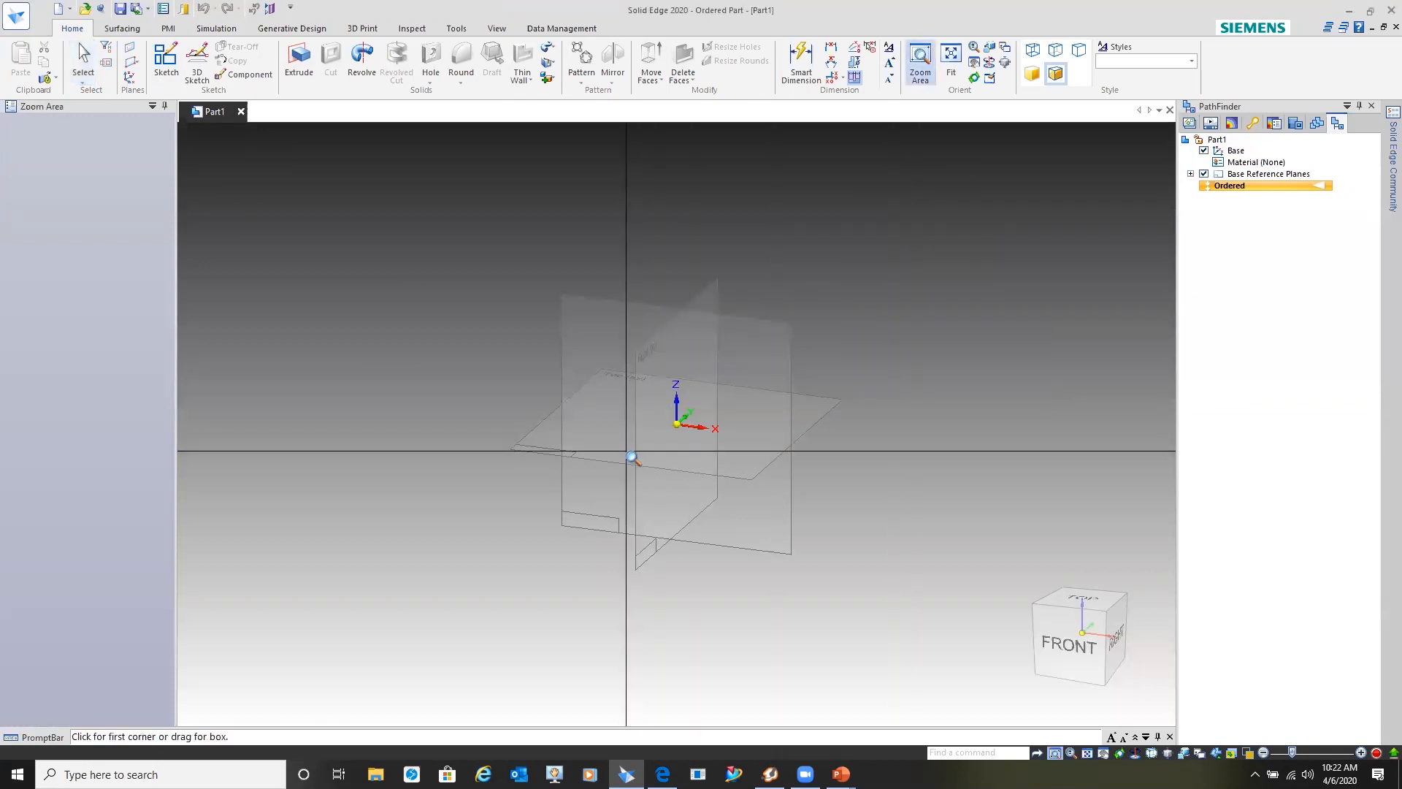
pyautogui.moveTo(626, 451); pyautogui.dragTo(774, 349)
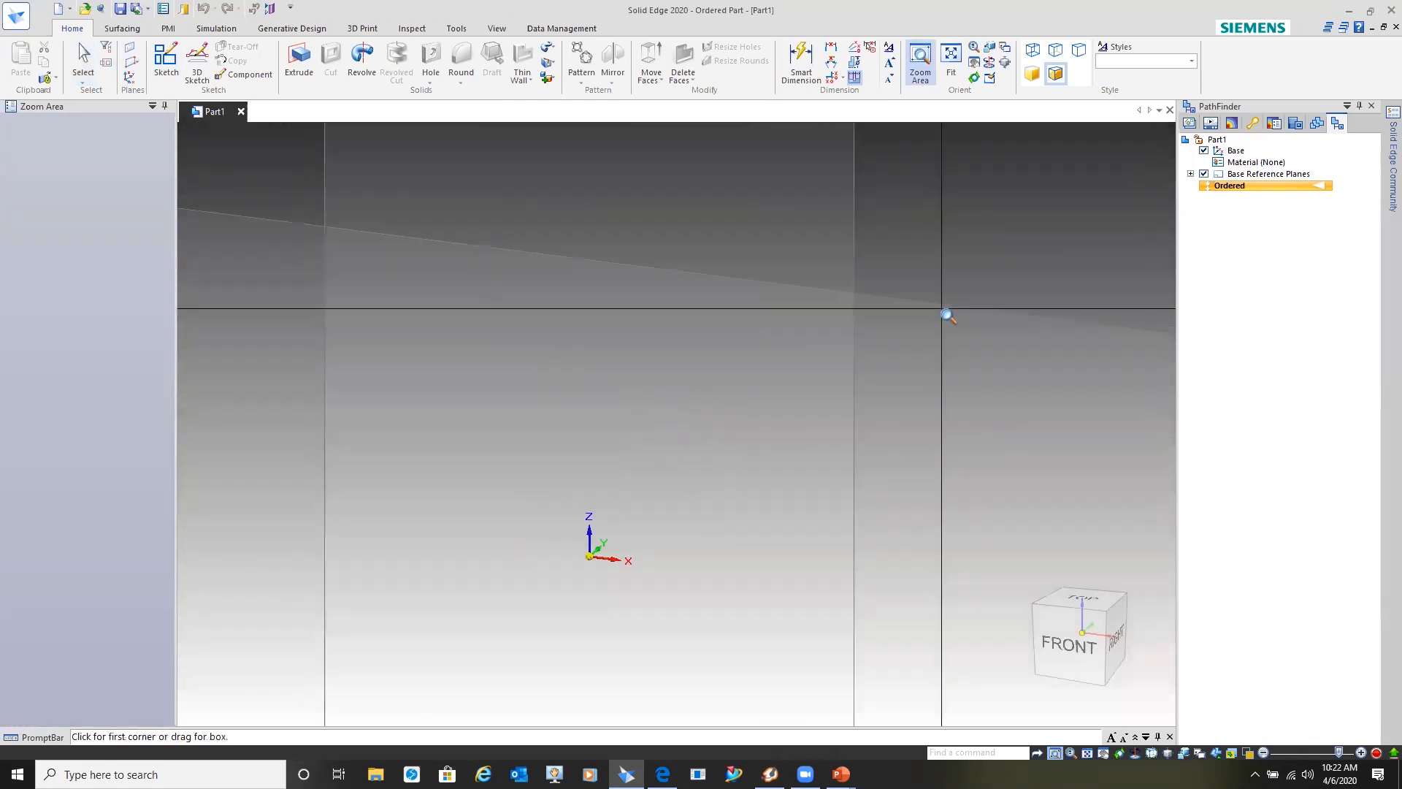
# - Fit all base reference planes in the view and end the Zoom Area command
pyautogui.rightClick(954, 242)
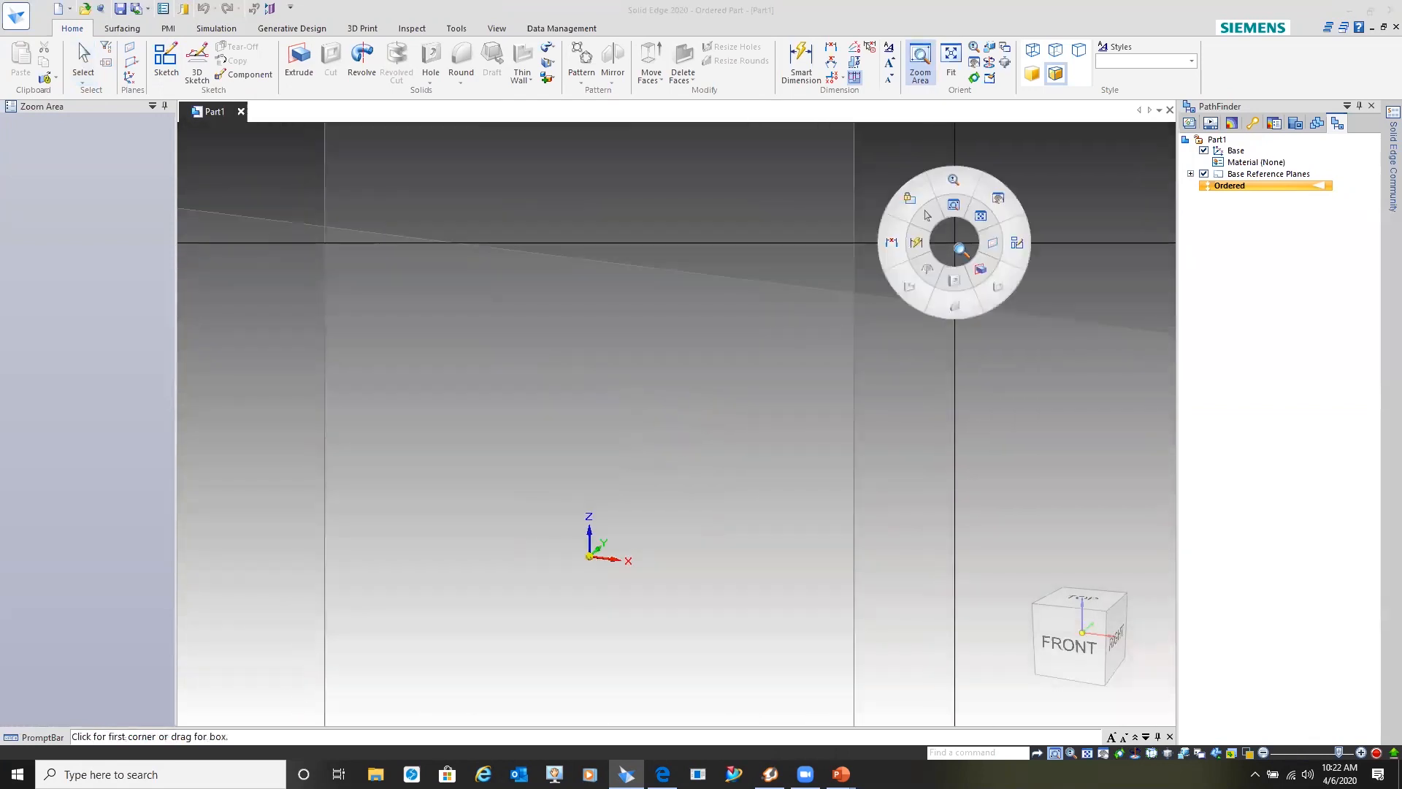
pyautogui.click(981, 217)
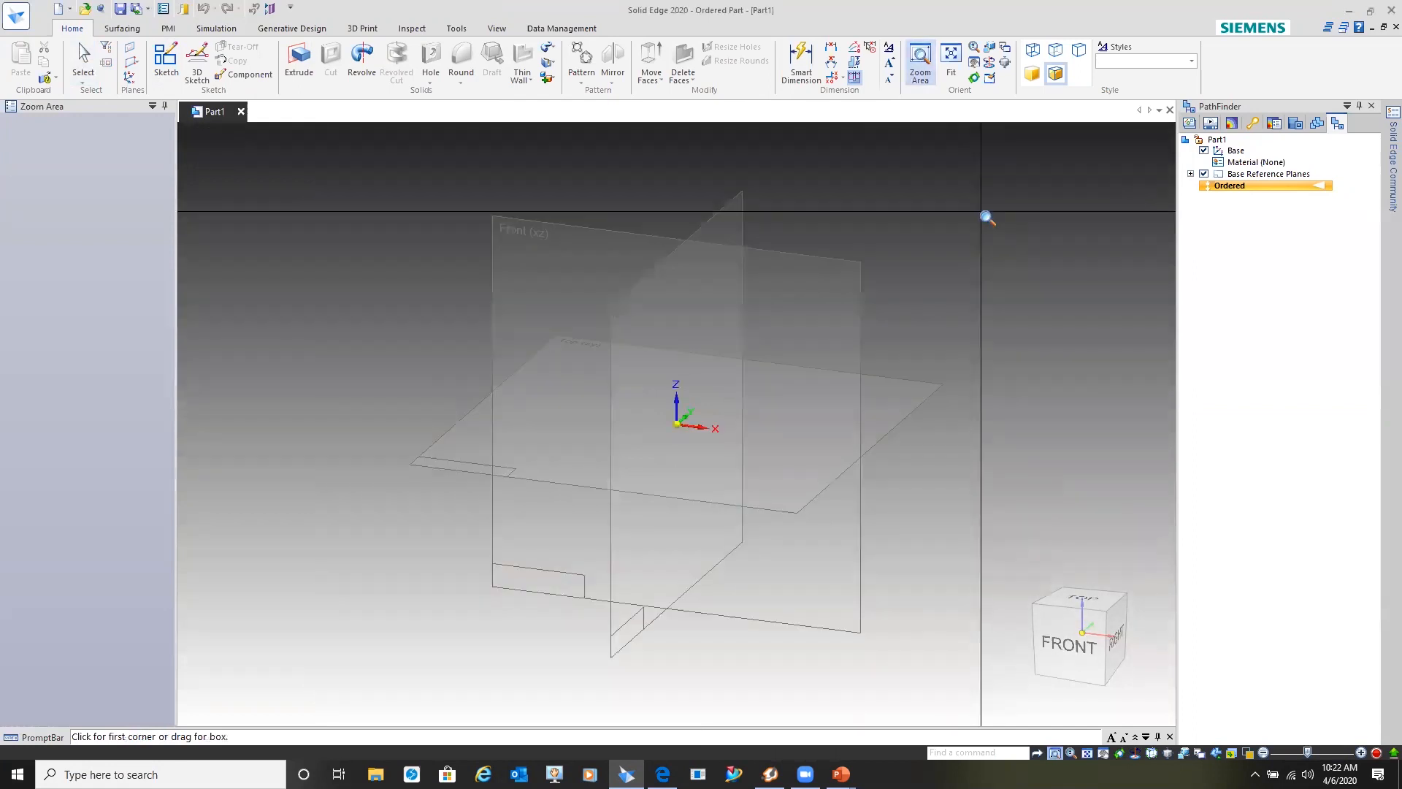
pyautogui.rightClick(988, 217)
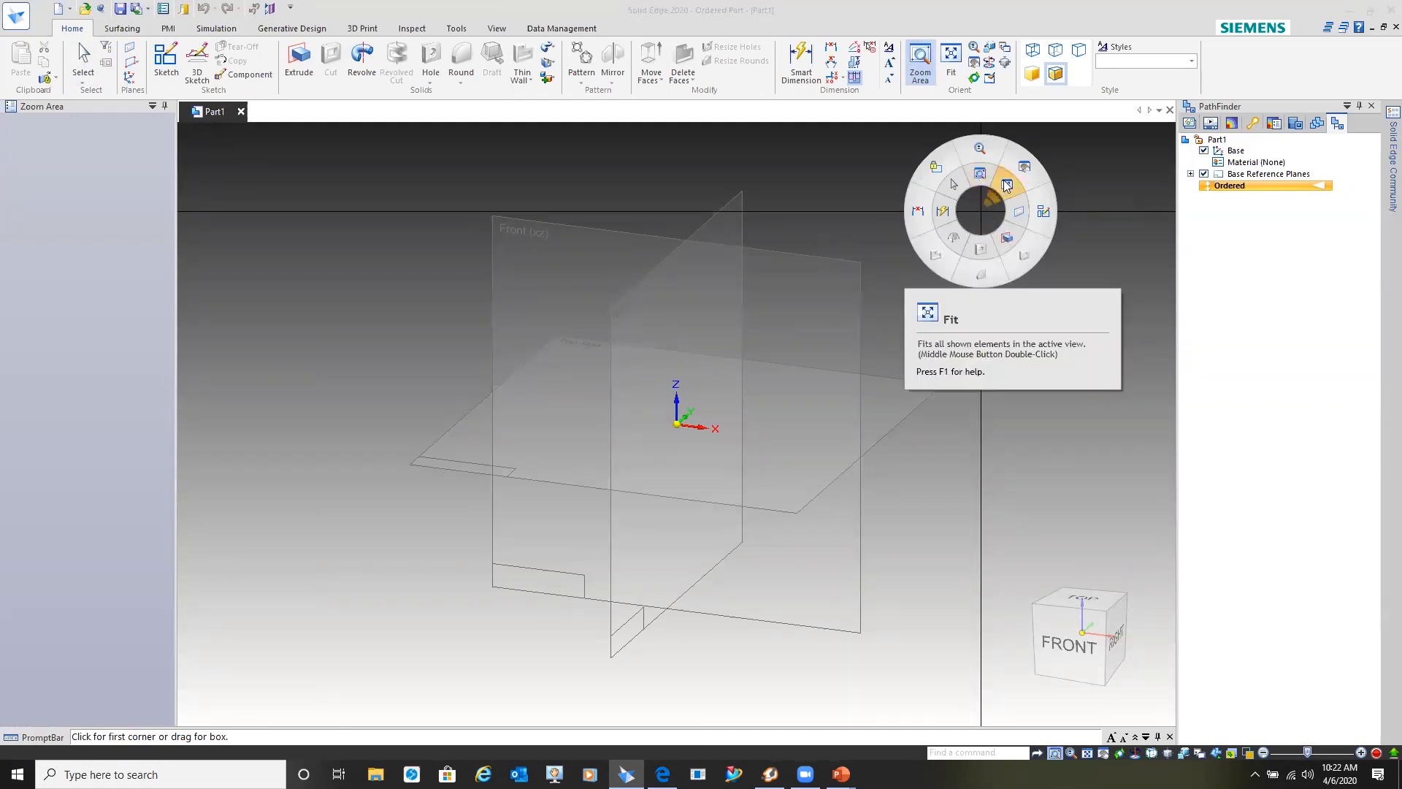
pyautogui.click(1006, 186)
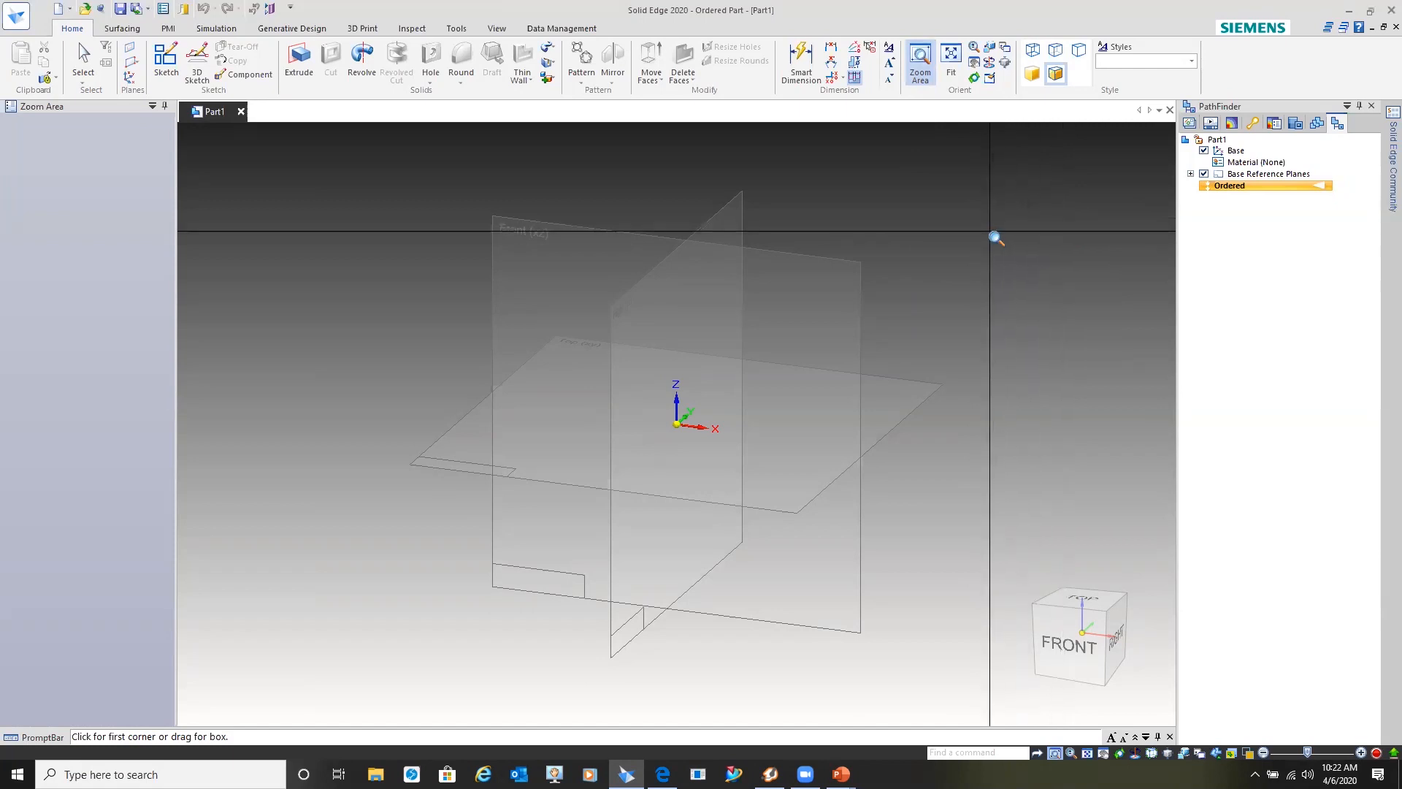
pyautogui.click(83, 60)
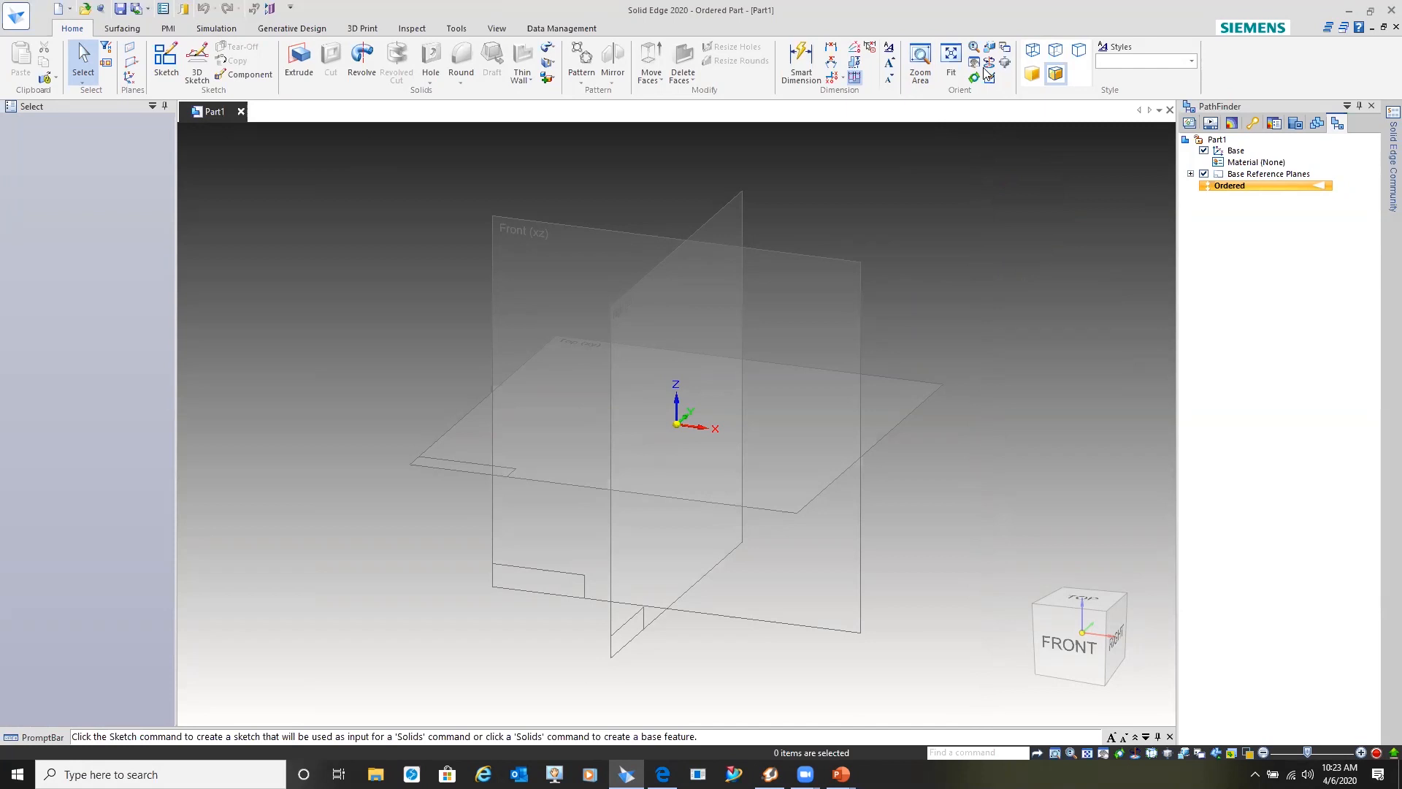
# - Examine the keyboard, quick access, ribbon and radial menu settings in the Part - Ordered customization options
pyautogui.click(289, 9)
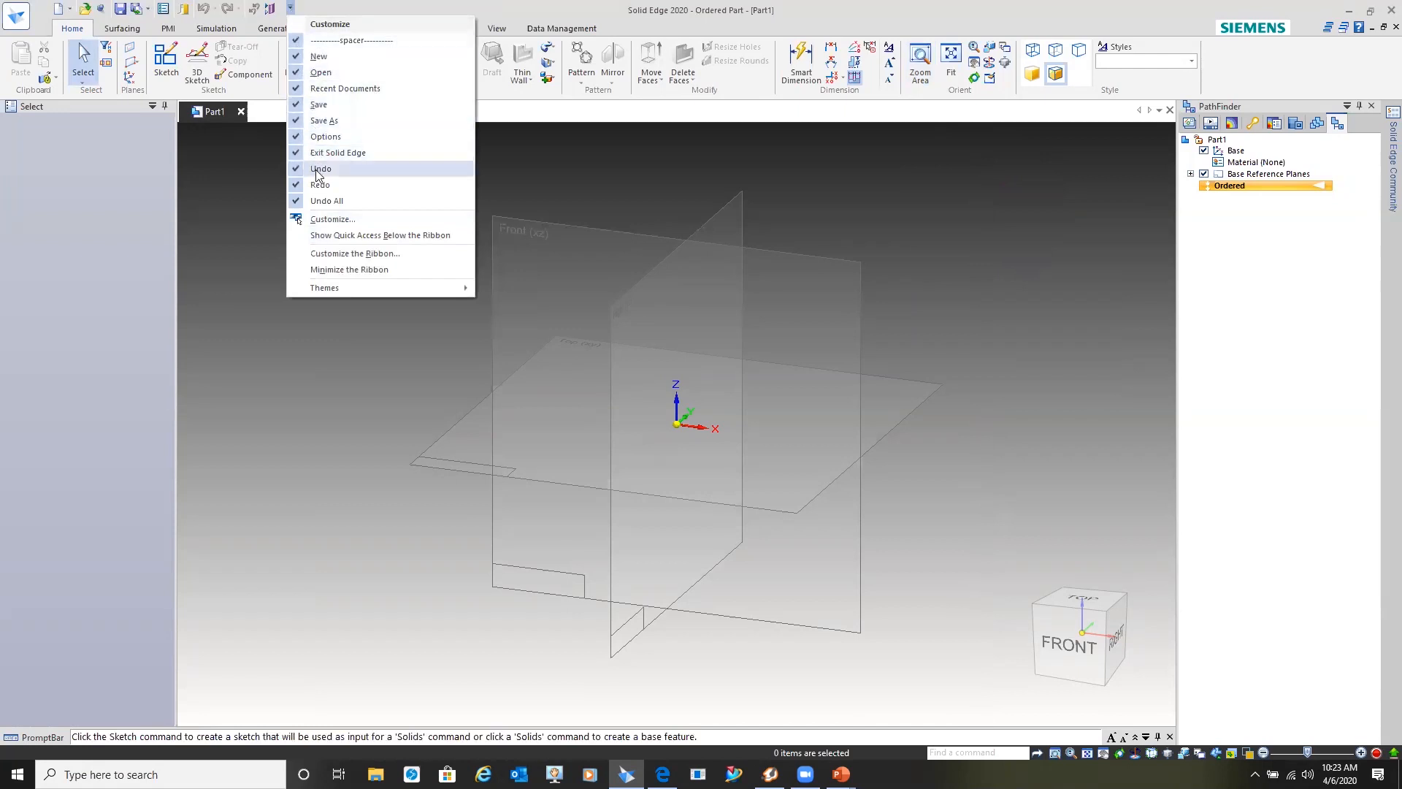
pyautogui.click(332, 220)
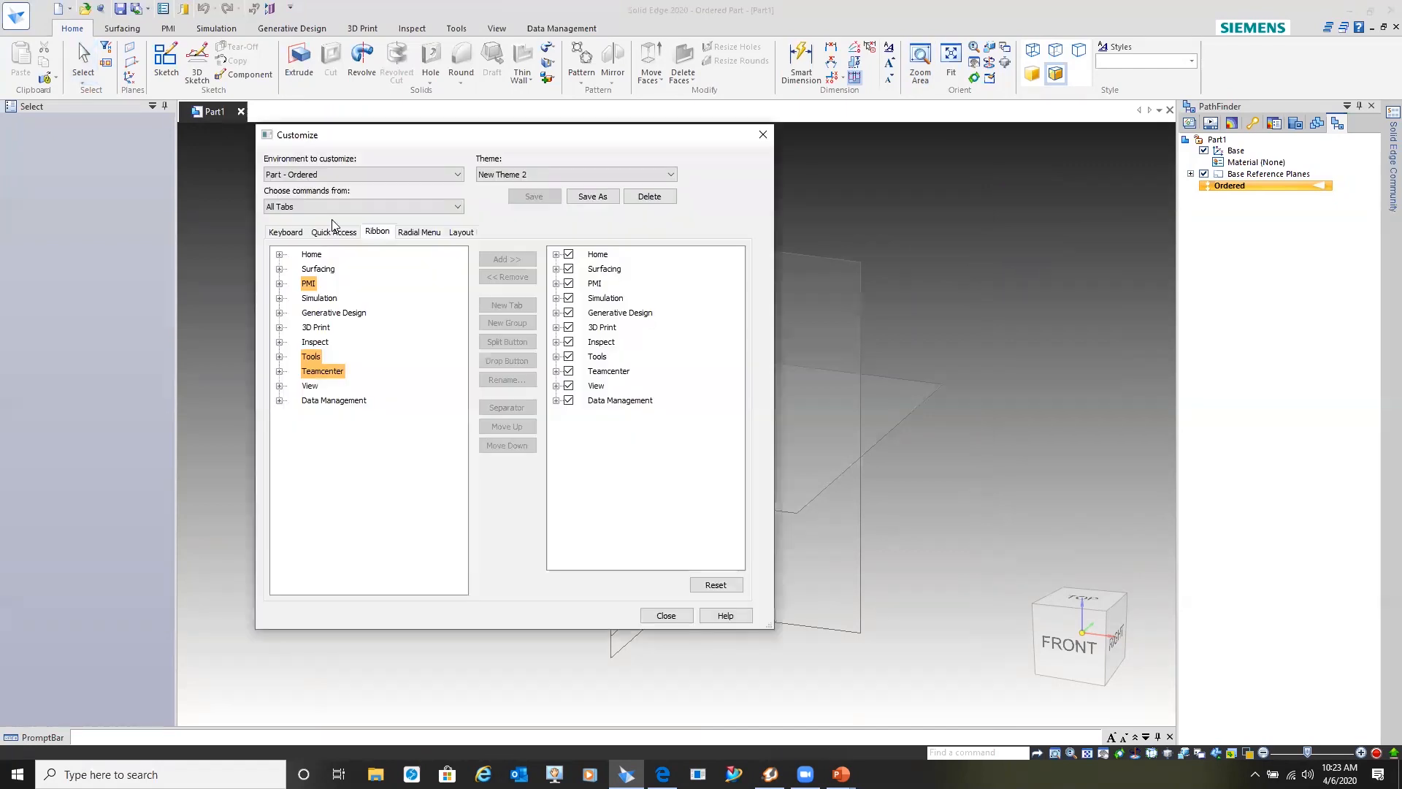
pyautogui.click(286, 234)
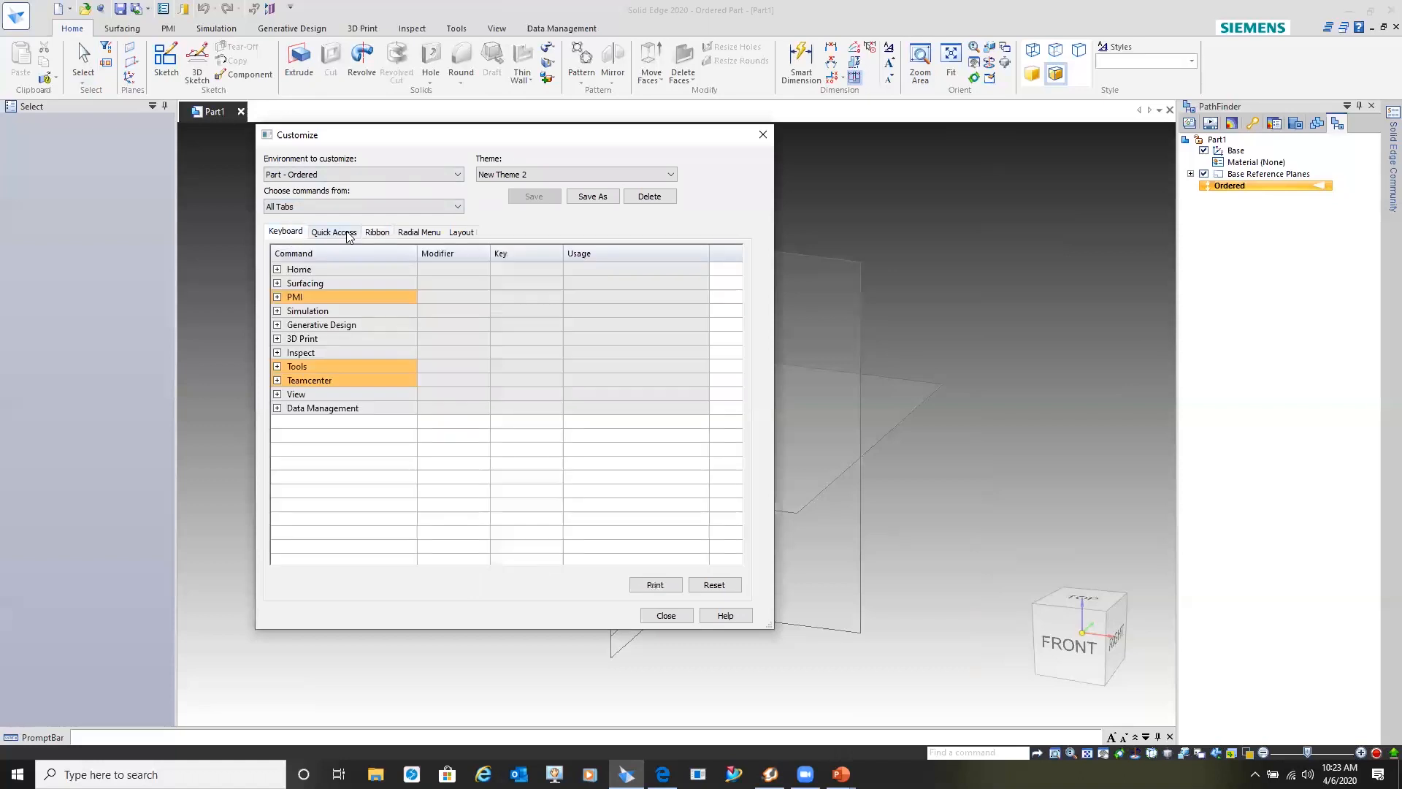
pyautogui.click(347, 233)
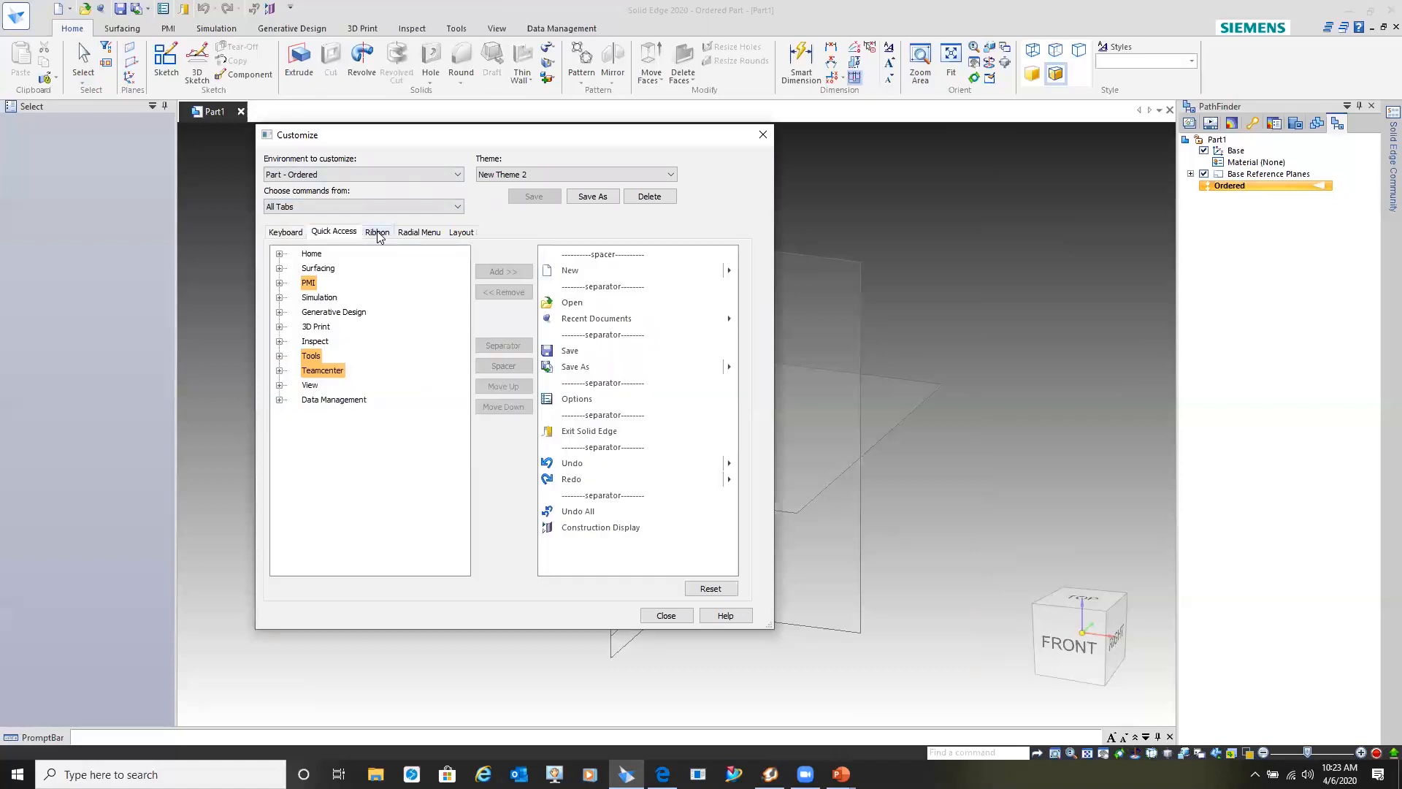
pyautogui.click(377, 233)
pyautogui.click(425, 232)
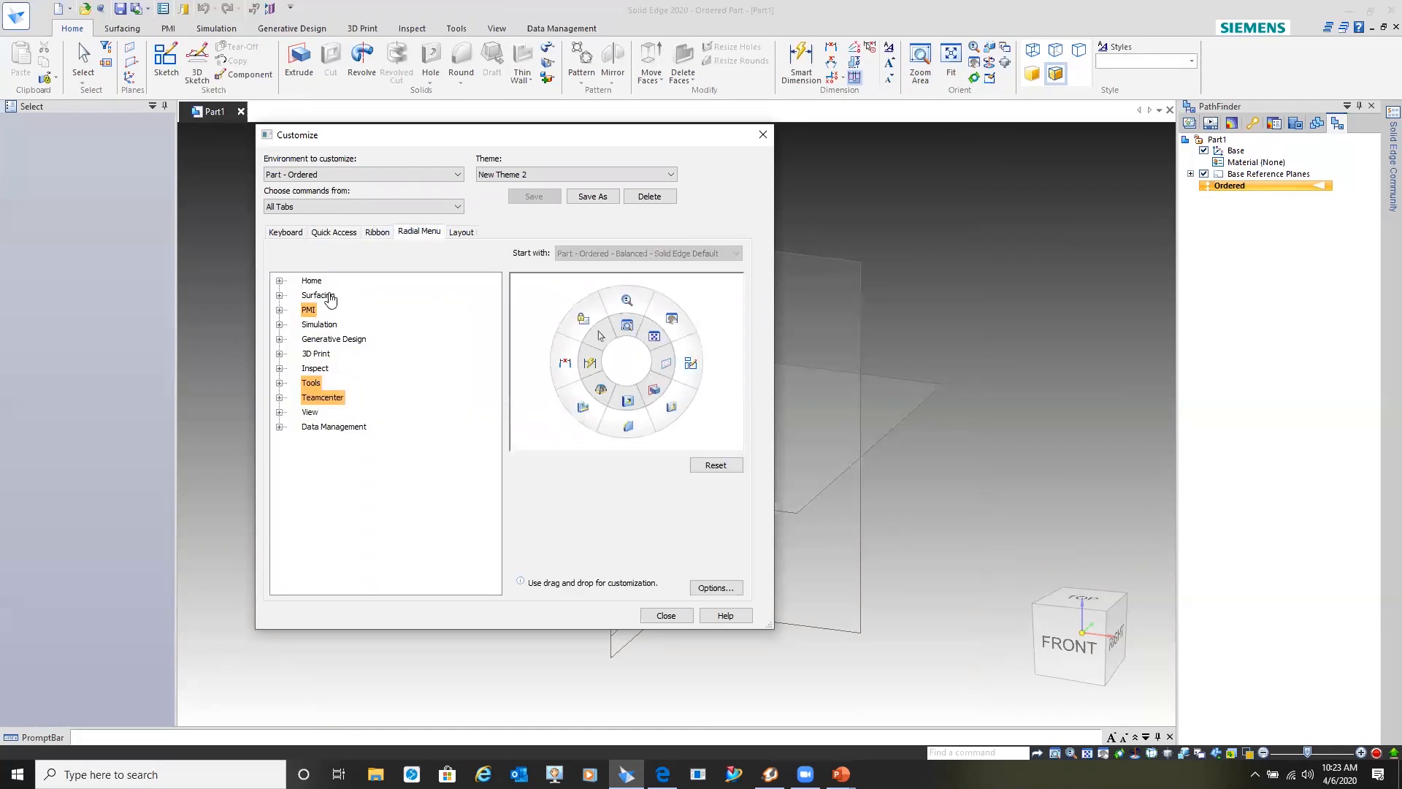
# - Try to put the Overlapping selection command in the radial menu's outer ring, and close customization without saving New Theme 2
pyautogui.click(279, 281)
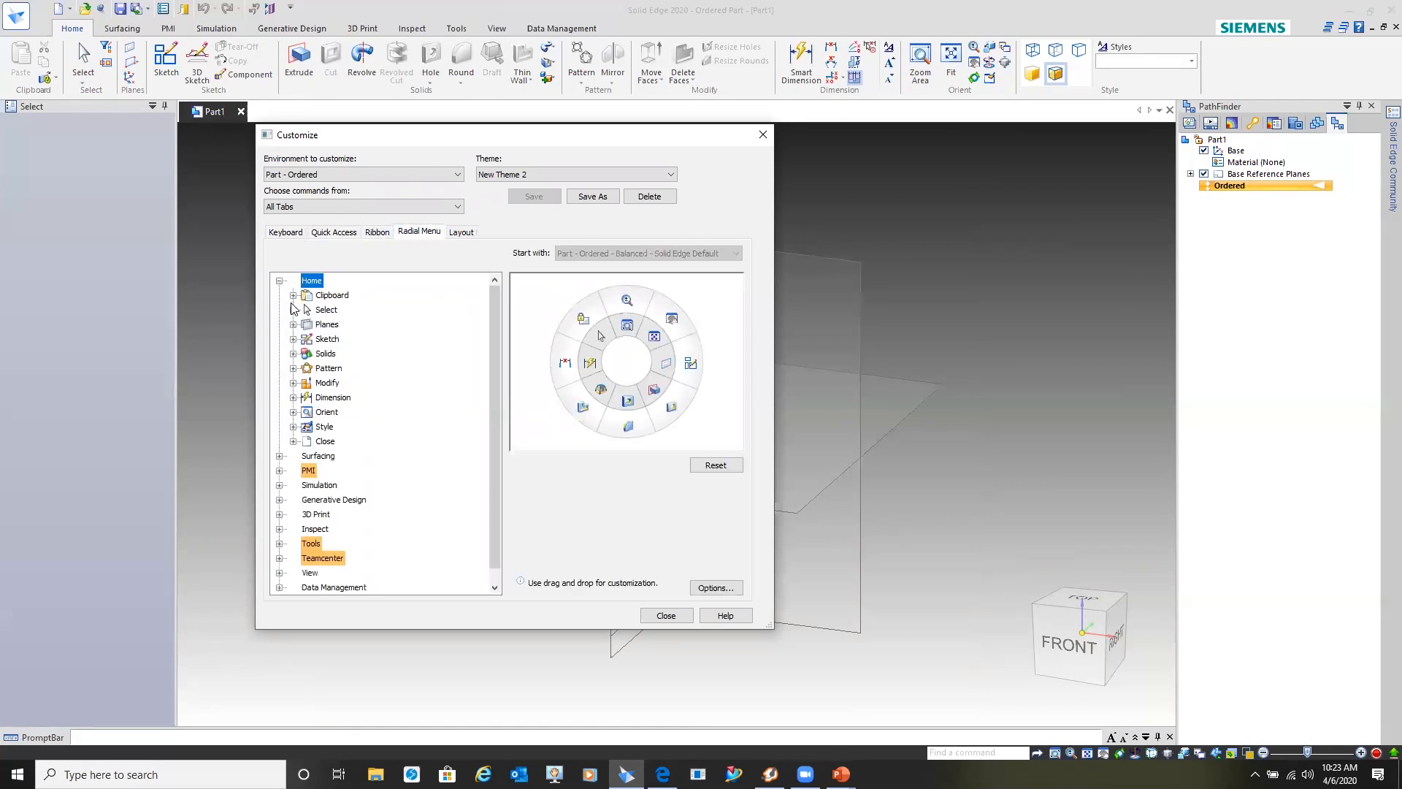
pyautogui.click(326, 311)
pyautogui.click(293, 311)
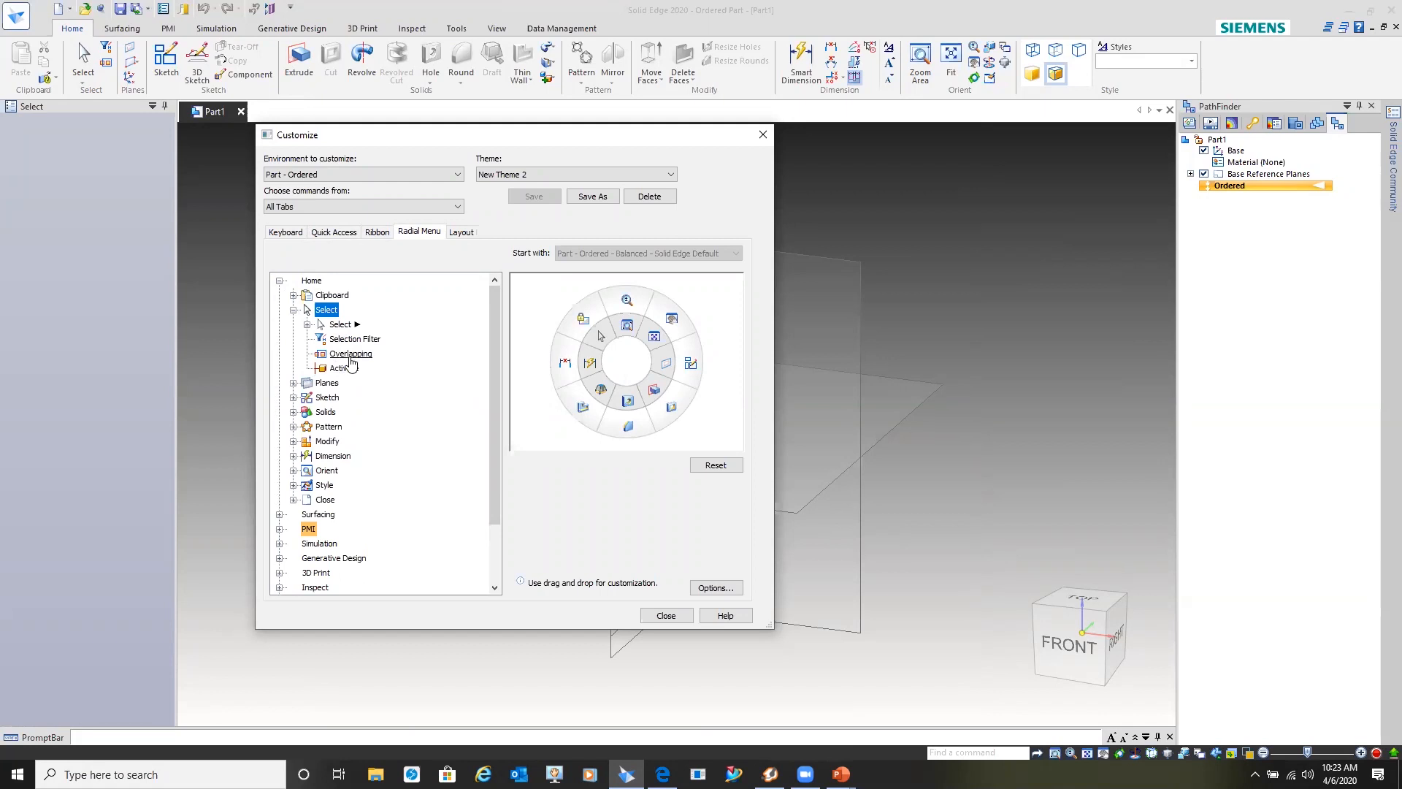
pyautogui.moveTo(350, 354); pyautogui.dragTo(582, 406)
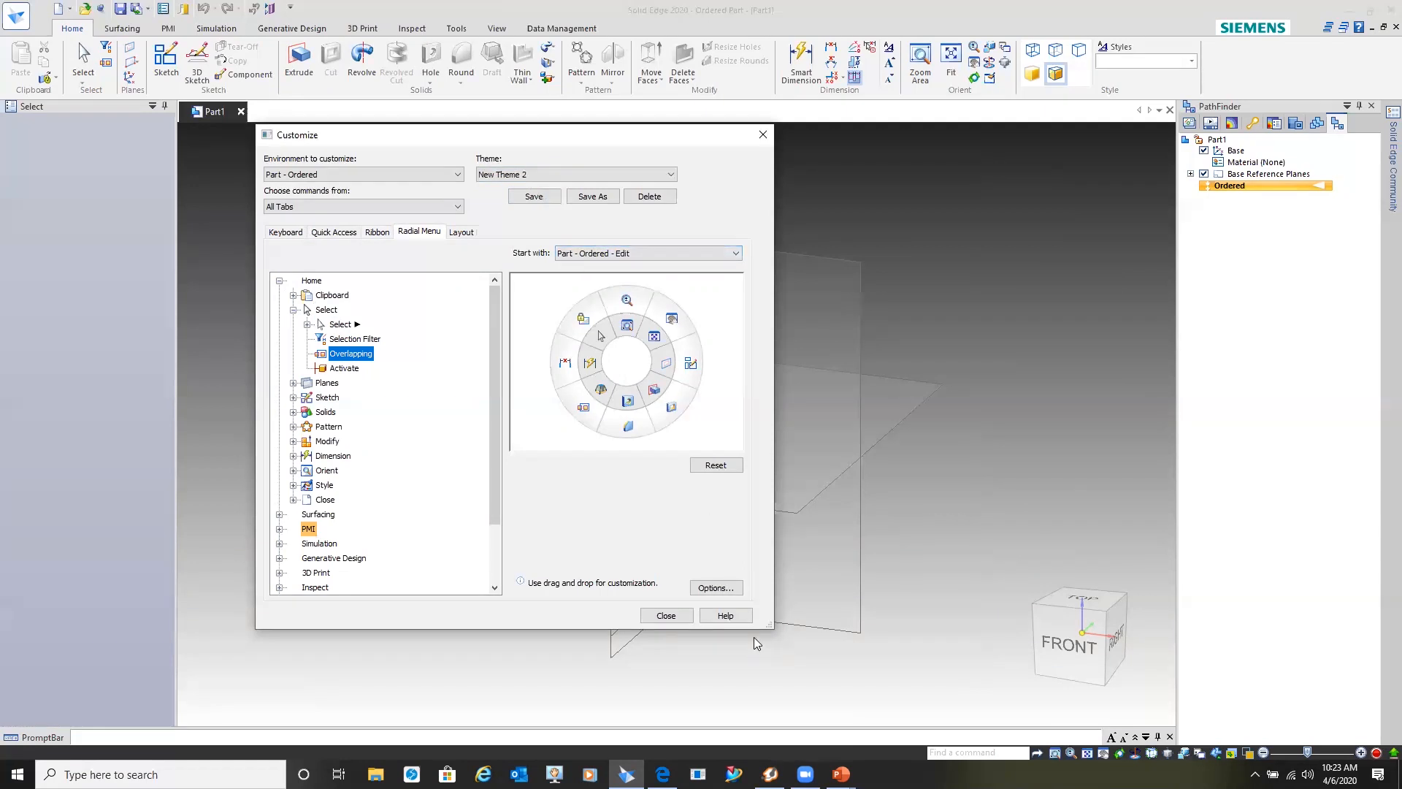
pyautogui.click(674, 620)
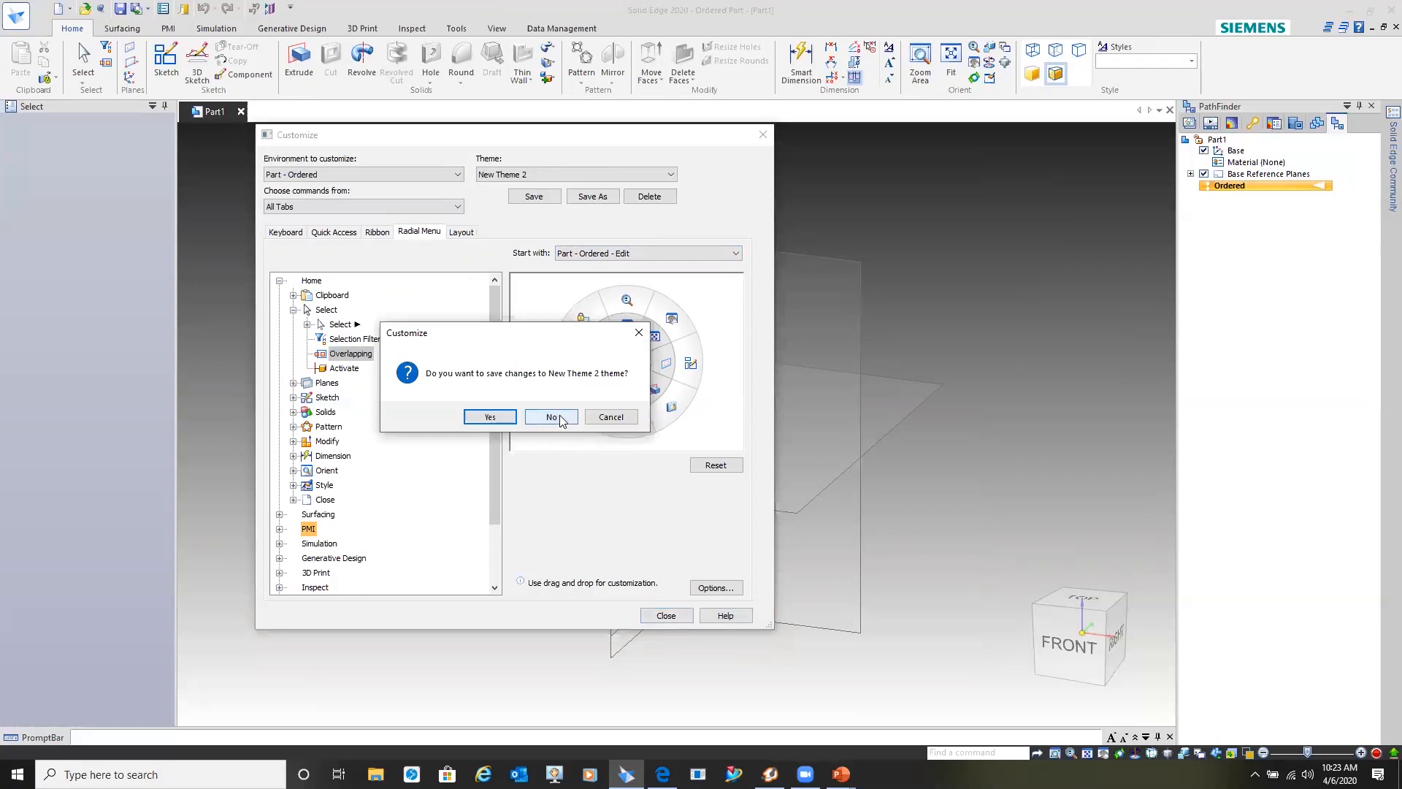
pyautogui.click(552, 417)
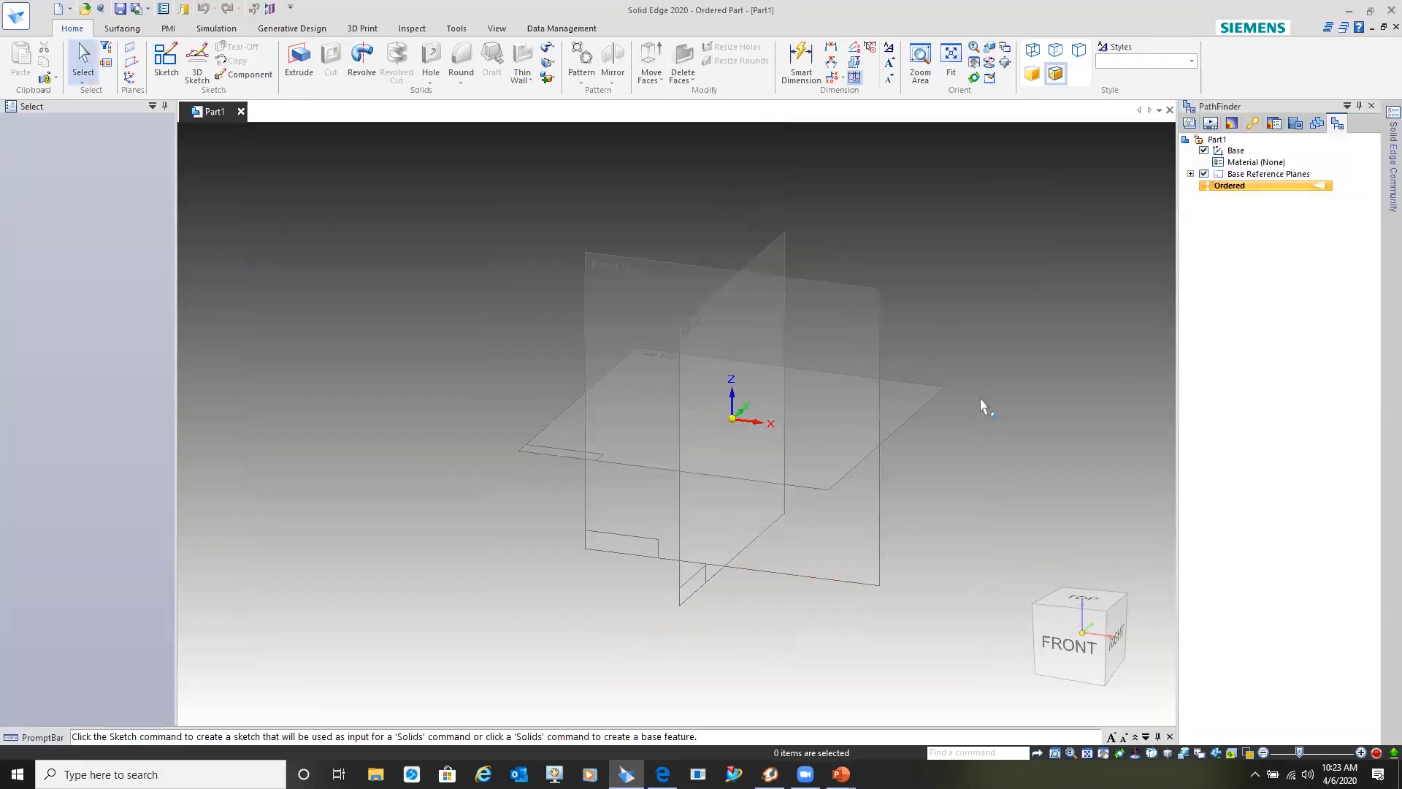
# - View the reference planes from the Front, Right, Top and Left orientations and restore the isometric home view
pyautogui.click(1070, 642)
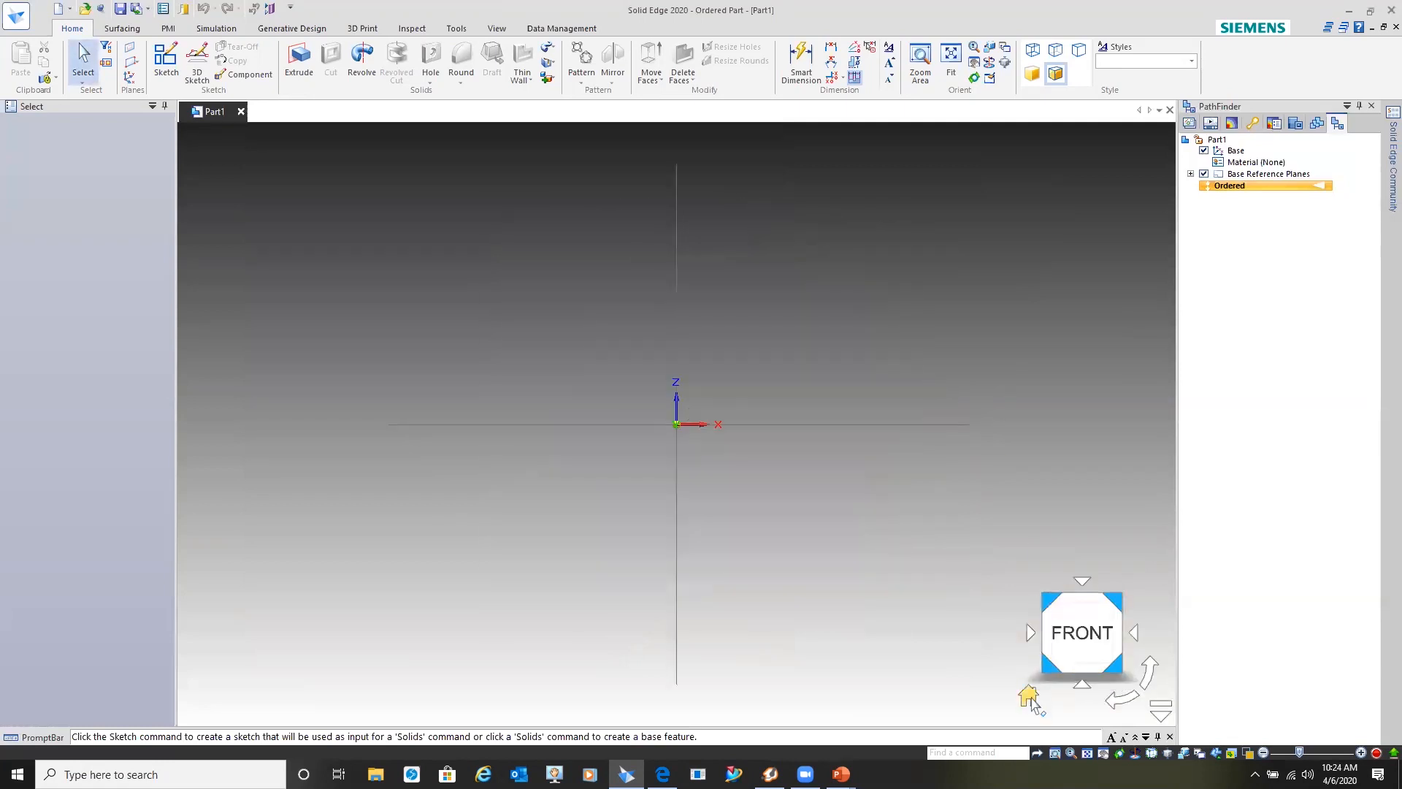
pyautogui.click(1029, 695)
pyautogui.click(1110, 661)
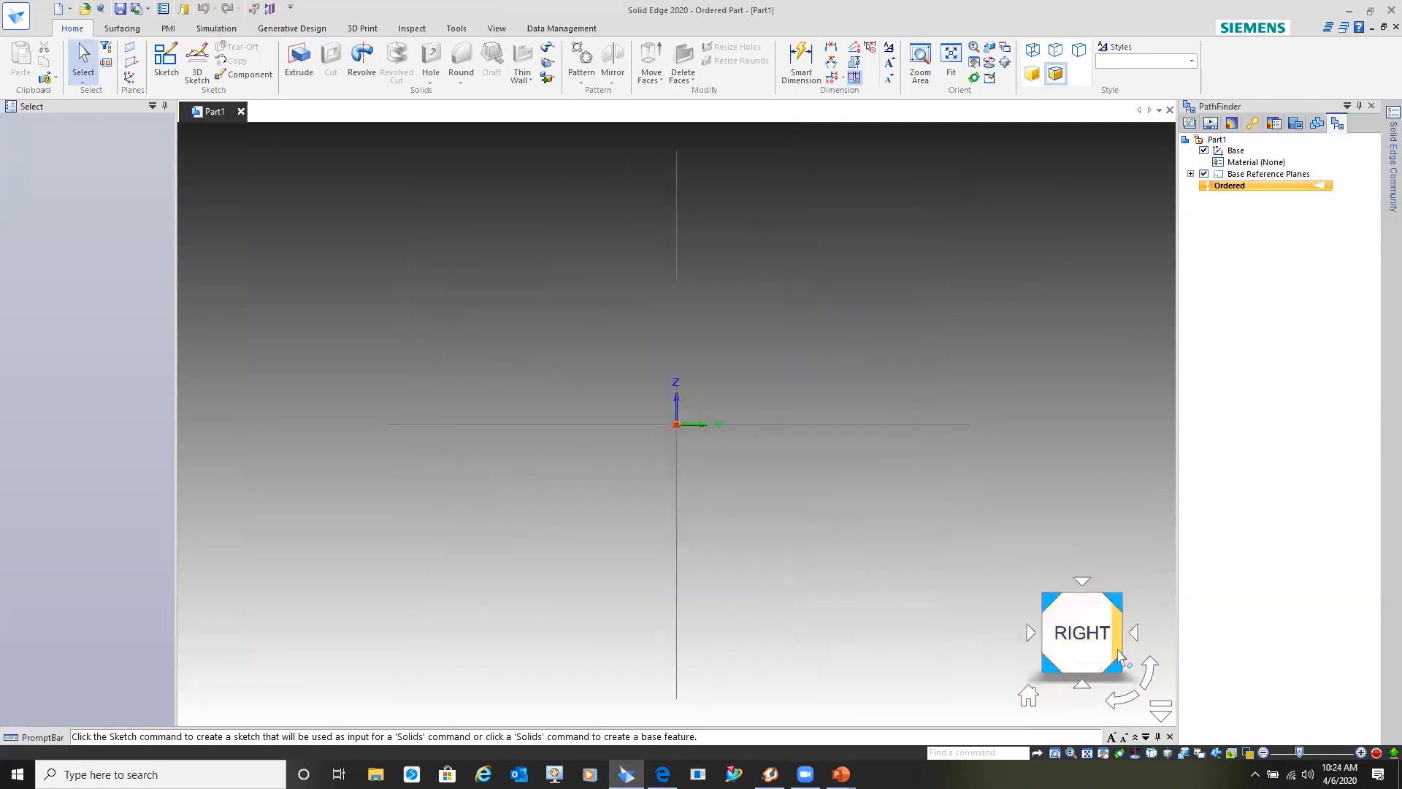
pyautogui.click(1081, 584)
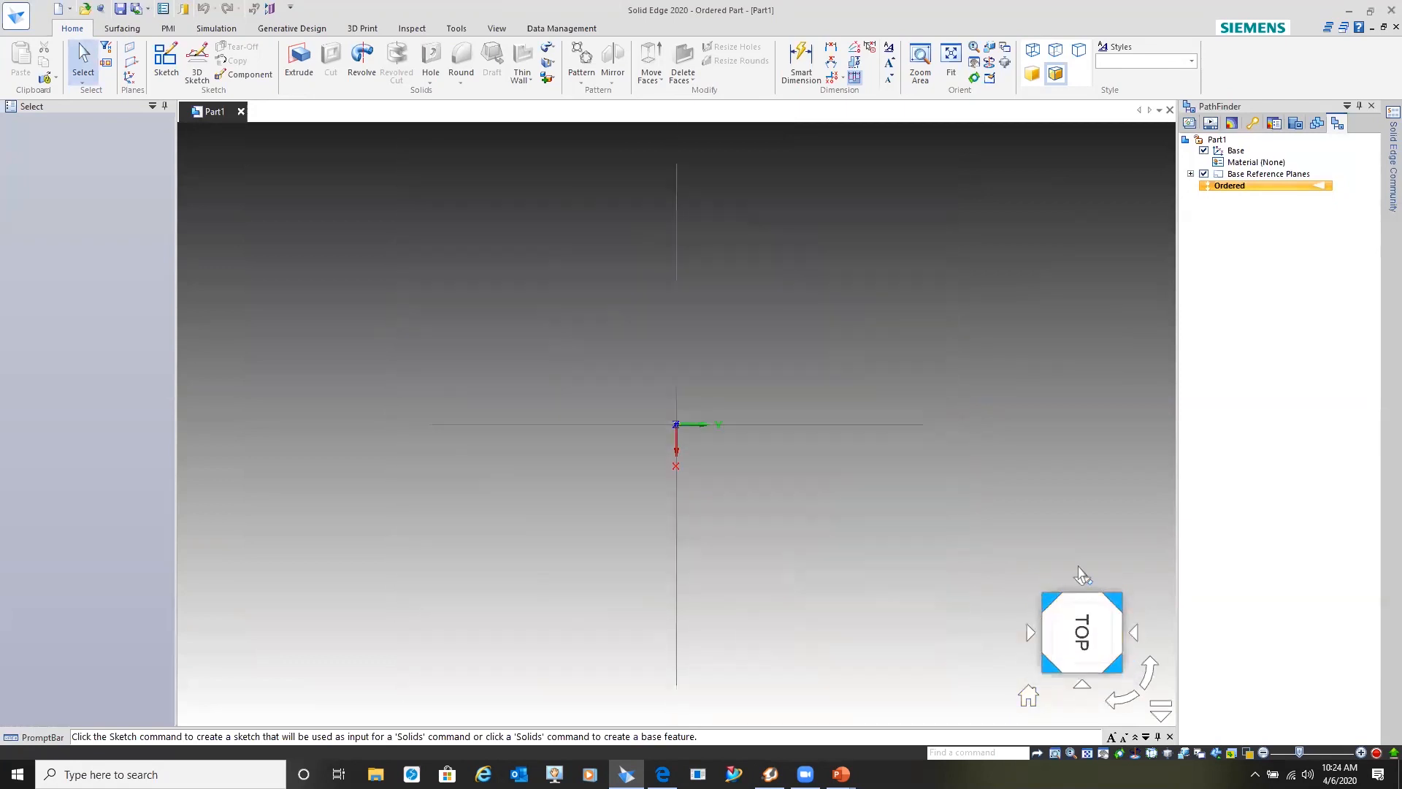
pyautogui.click(1082, 584)
pyautogui.click(1124, 699)
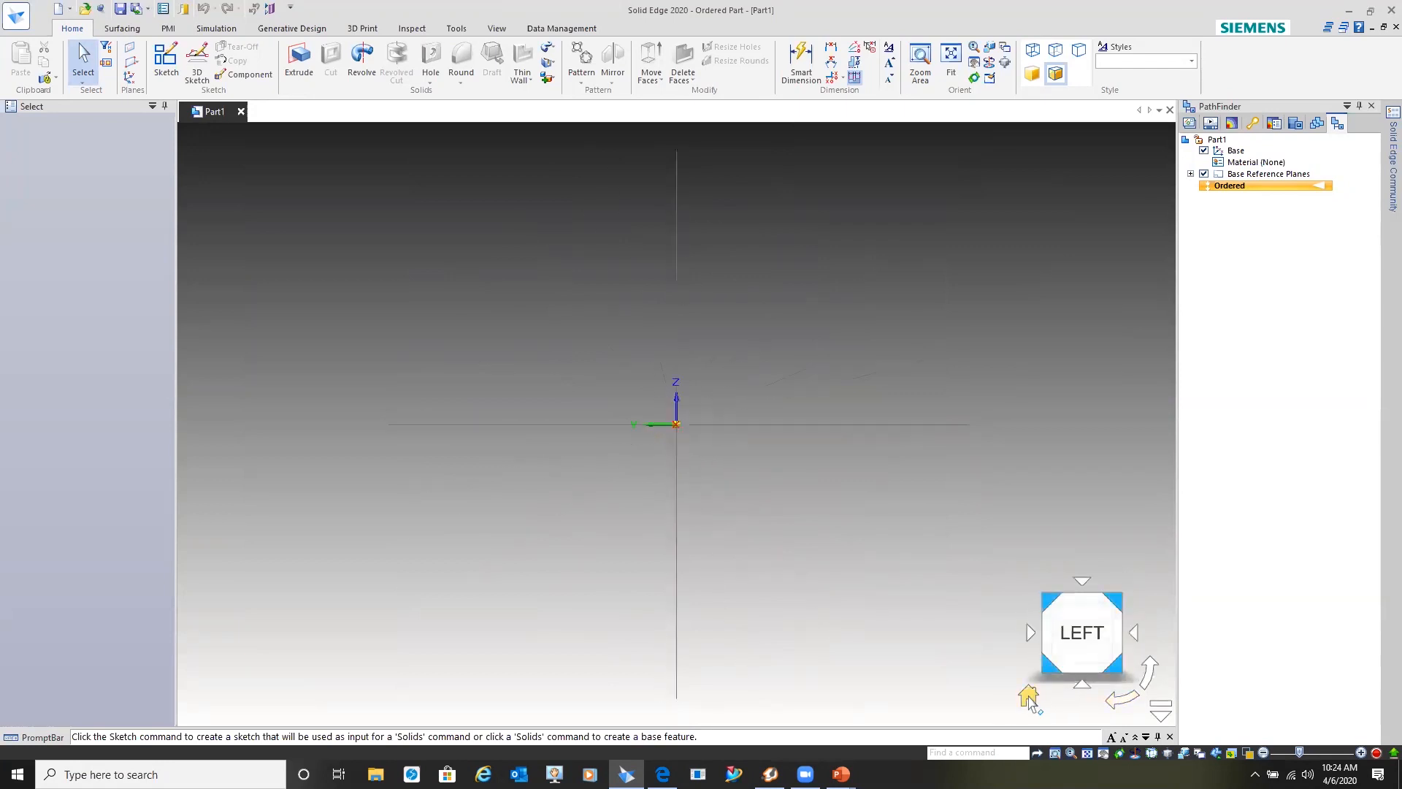
pyautogui.click(1029, 696)
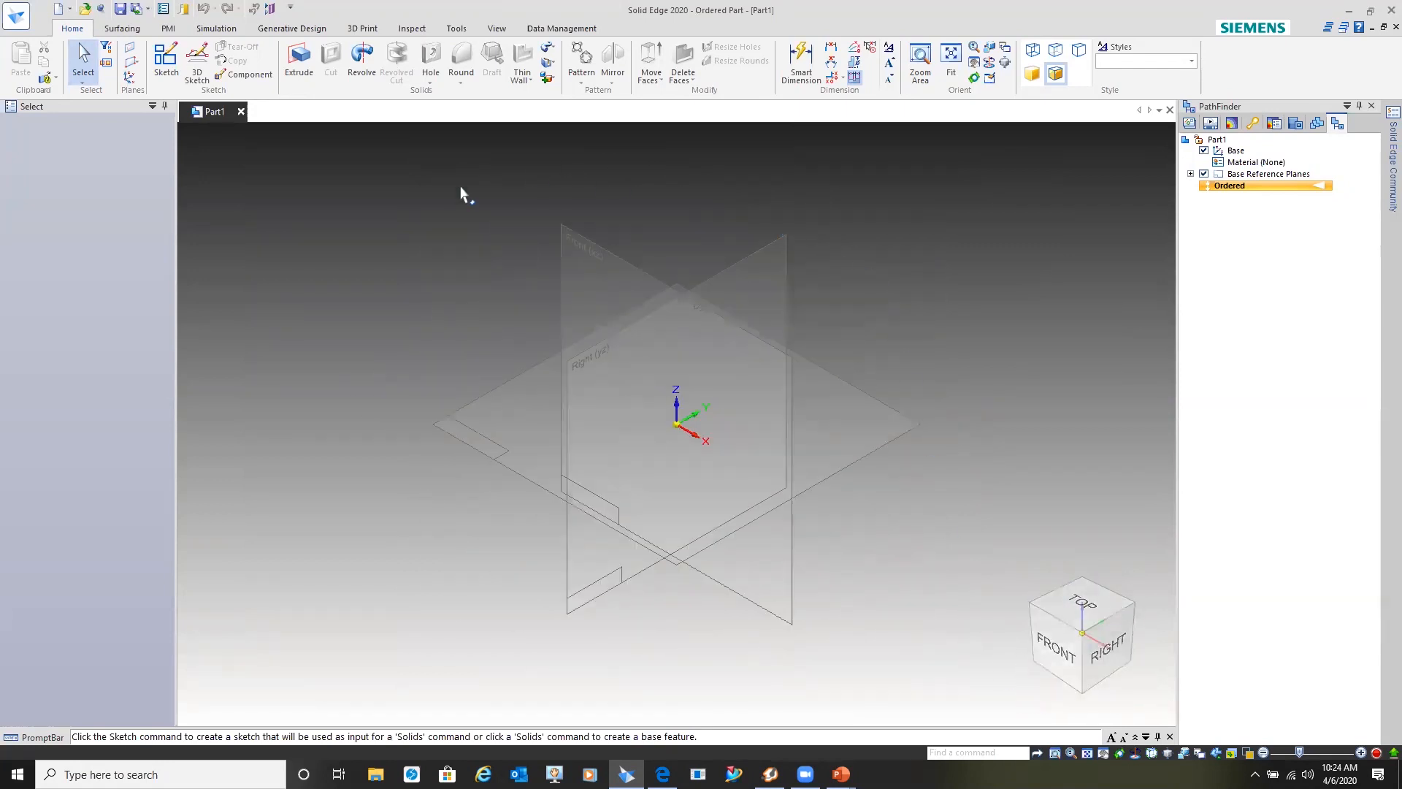
# - Start an Extrude on the Top (xy) plane and sketch a rectangle centred on the origin as its profile
pyautogui.click(300, 59)
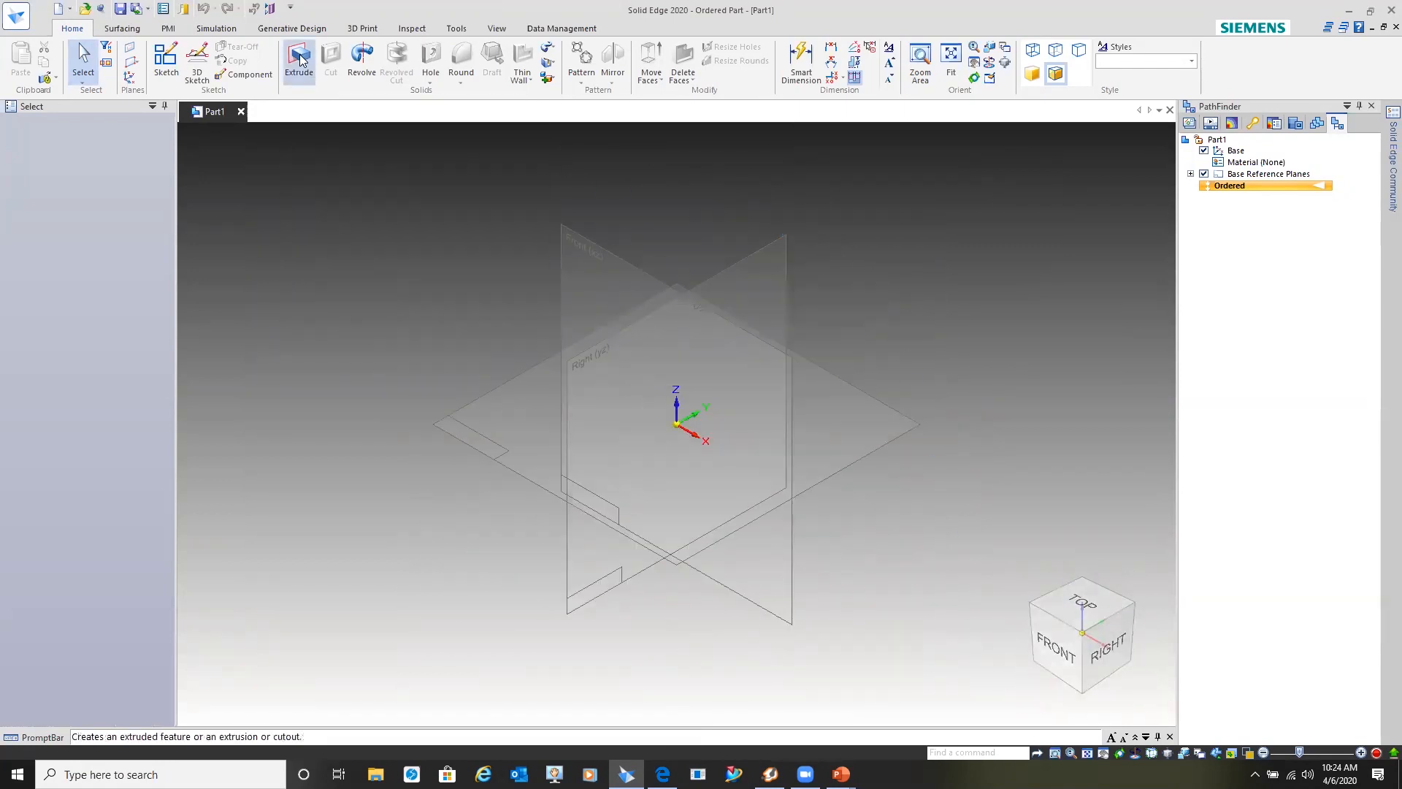
pyautogui.click(510, 419)
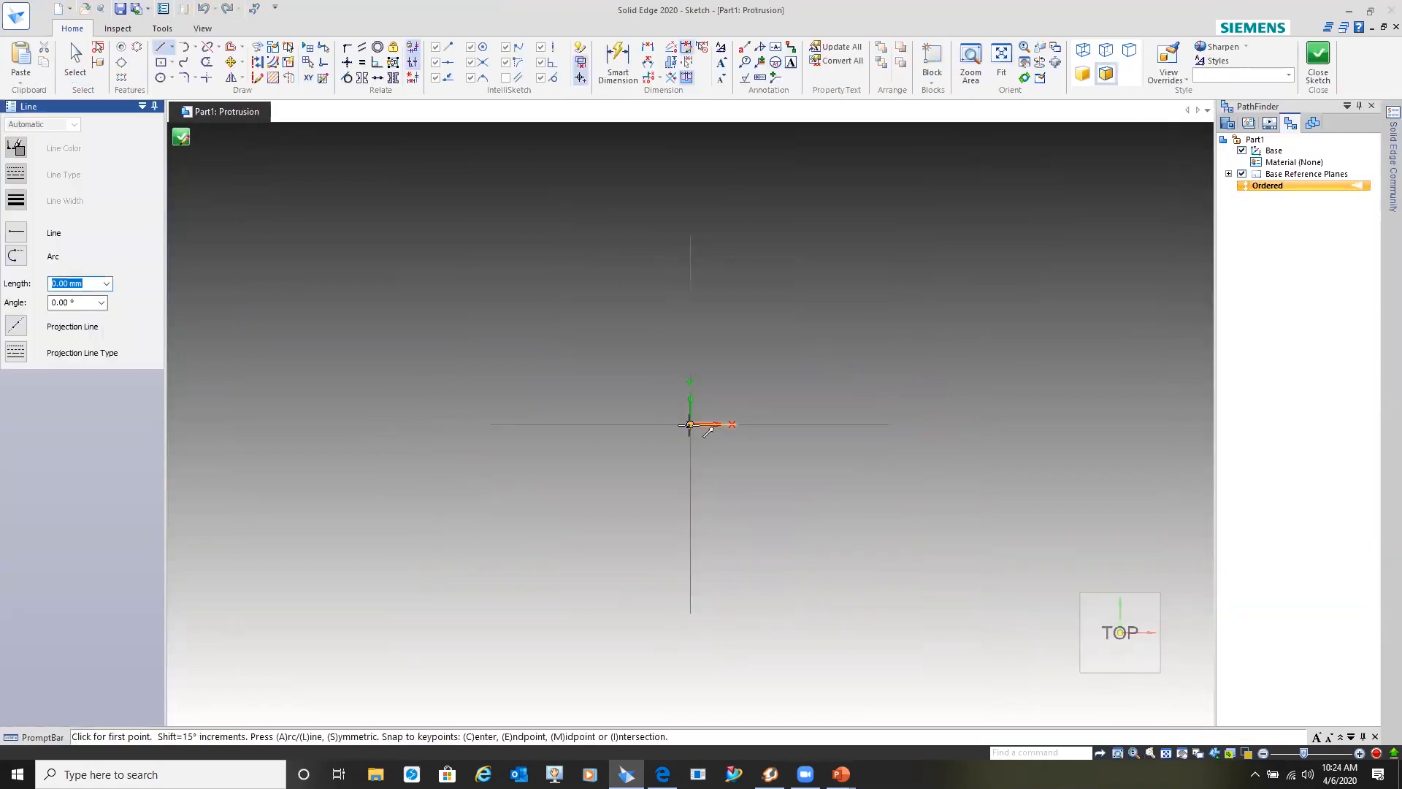
pyautogui.click(162, 64)
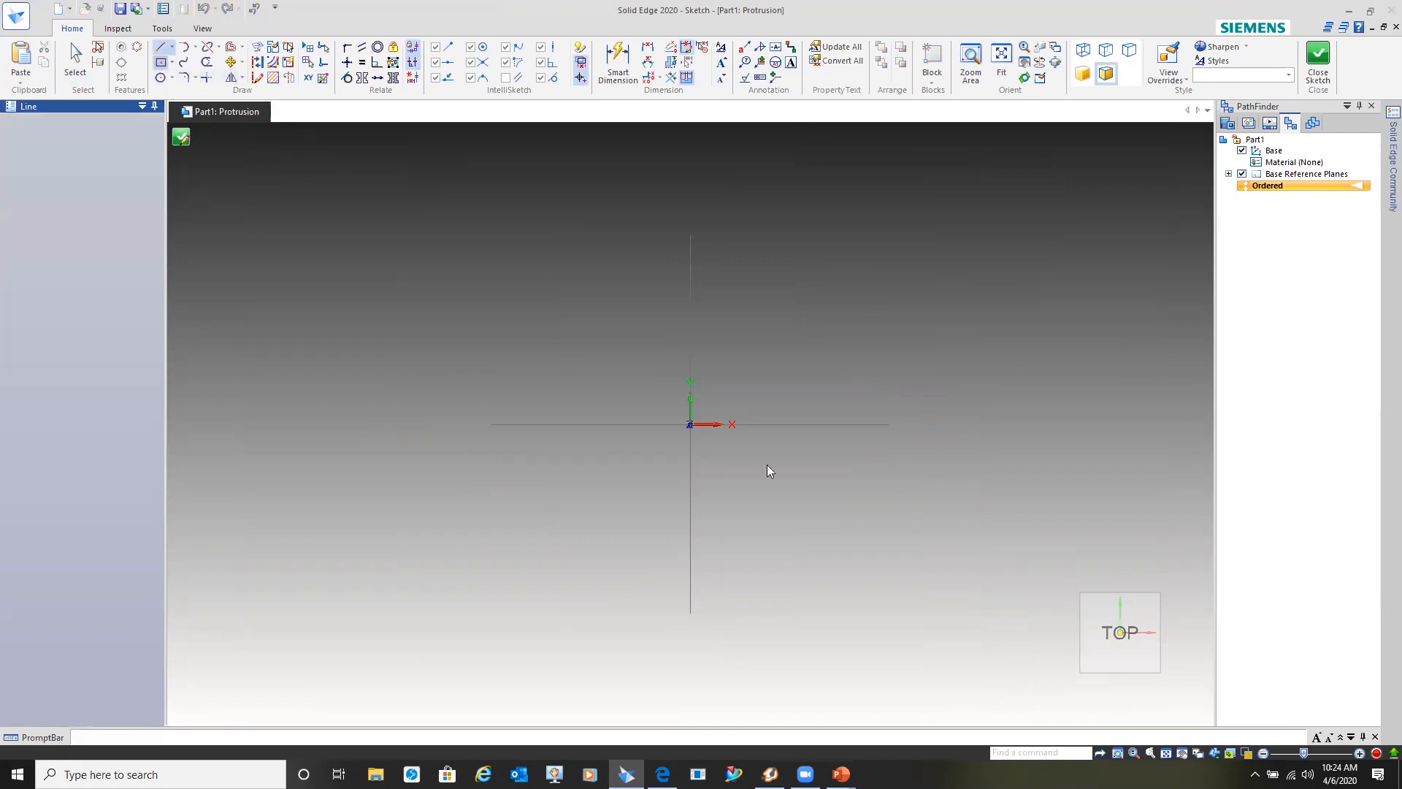
pyautogui.click(690, 425)
pyautogui.click(811, 298)
pyautogui.click(1319, 68)
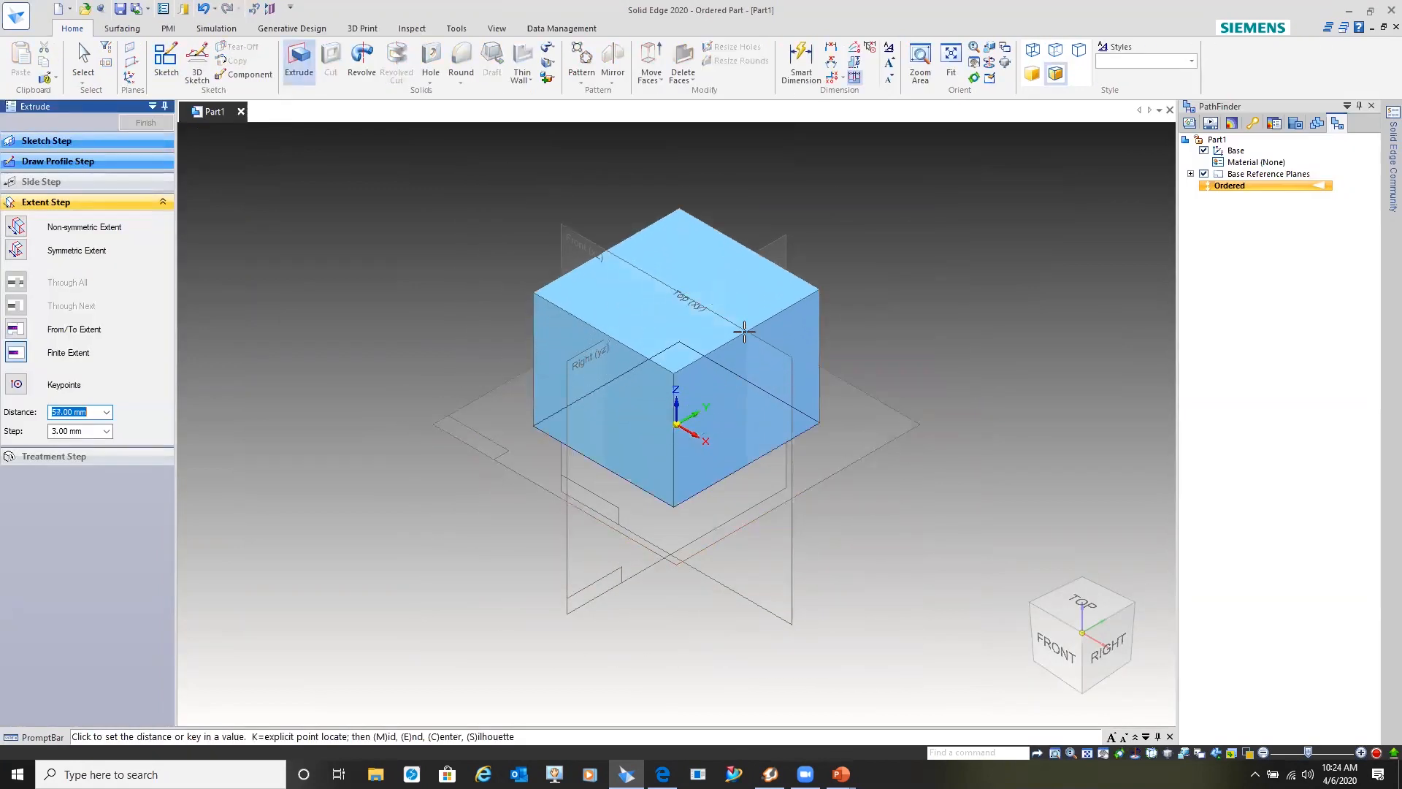
# - Extrude the rectangular profile upward by 60 mm and finish the protrusion
pyautogui.click(745, 329)
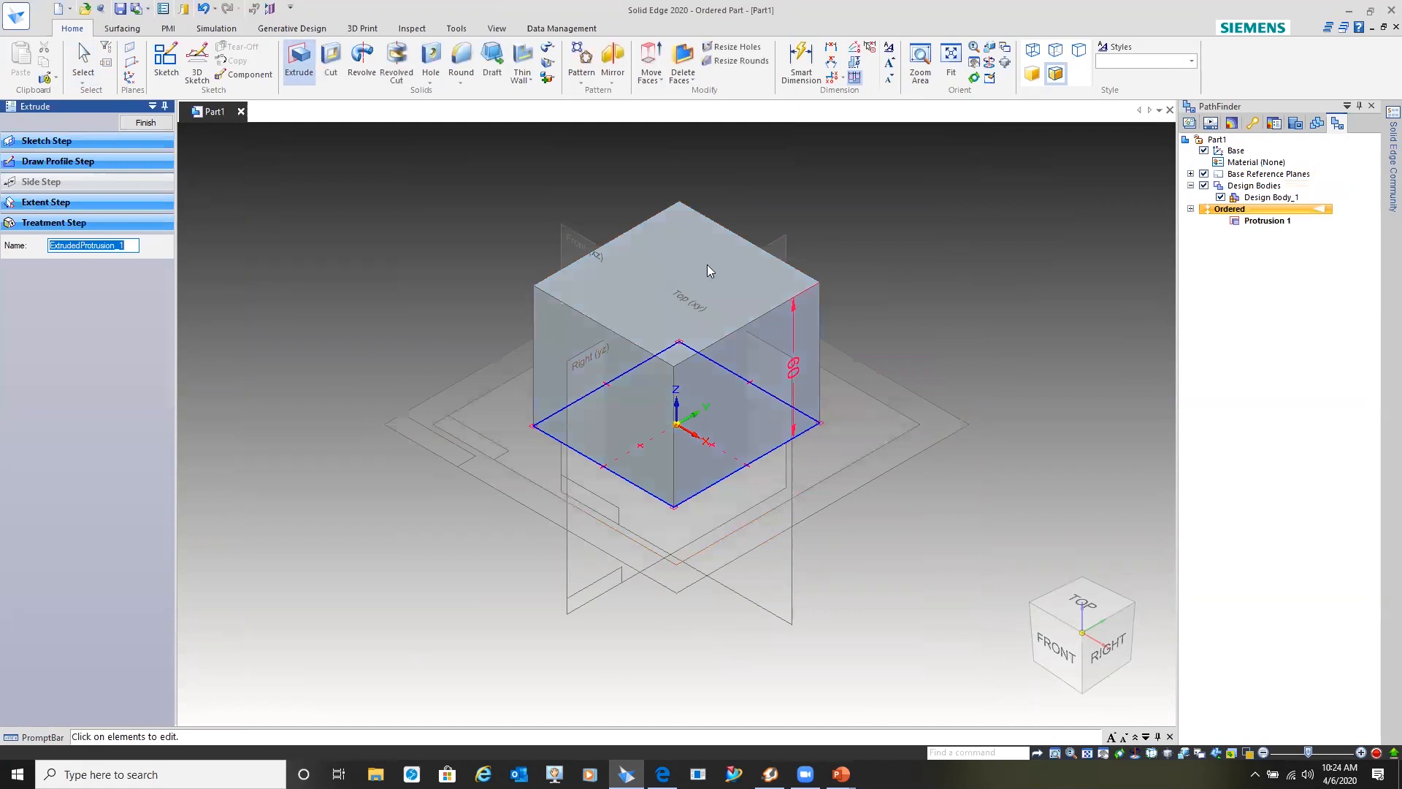
pyautogui.click(146, 122)
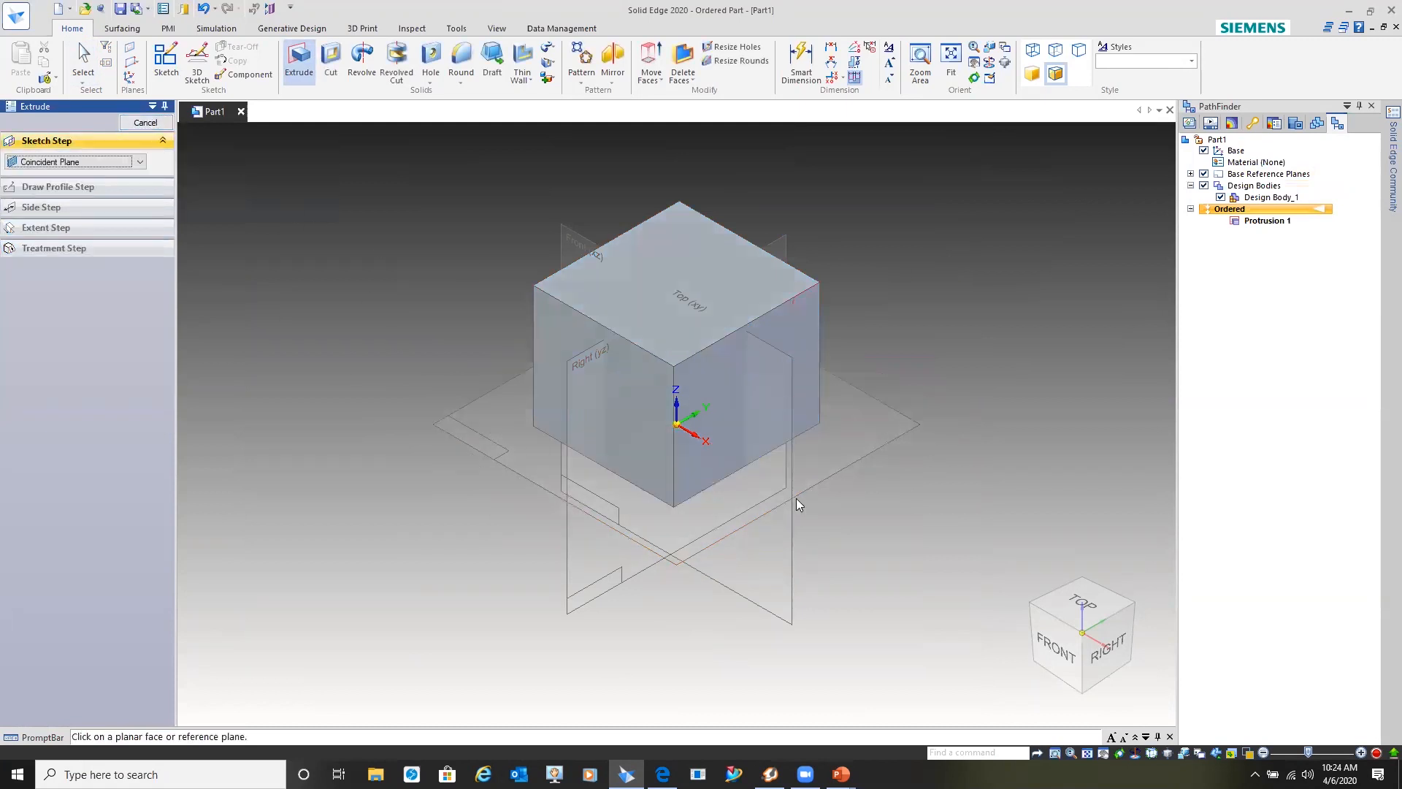
pyautogui.scroll(-2, 770, 509)
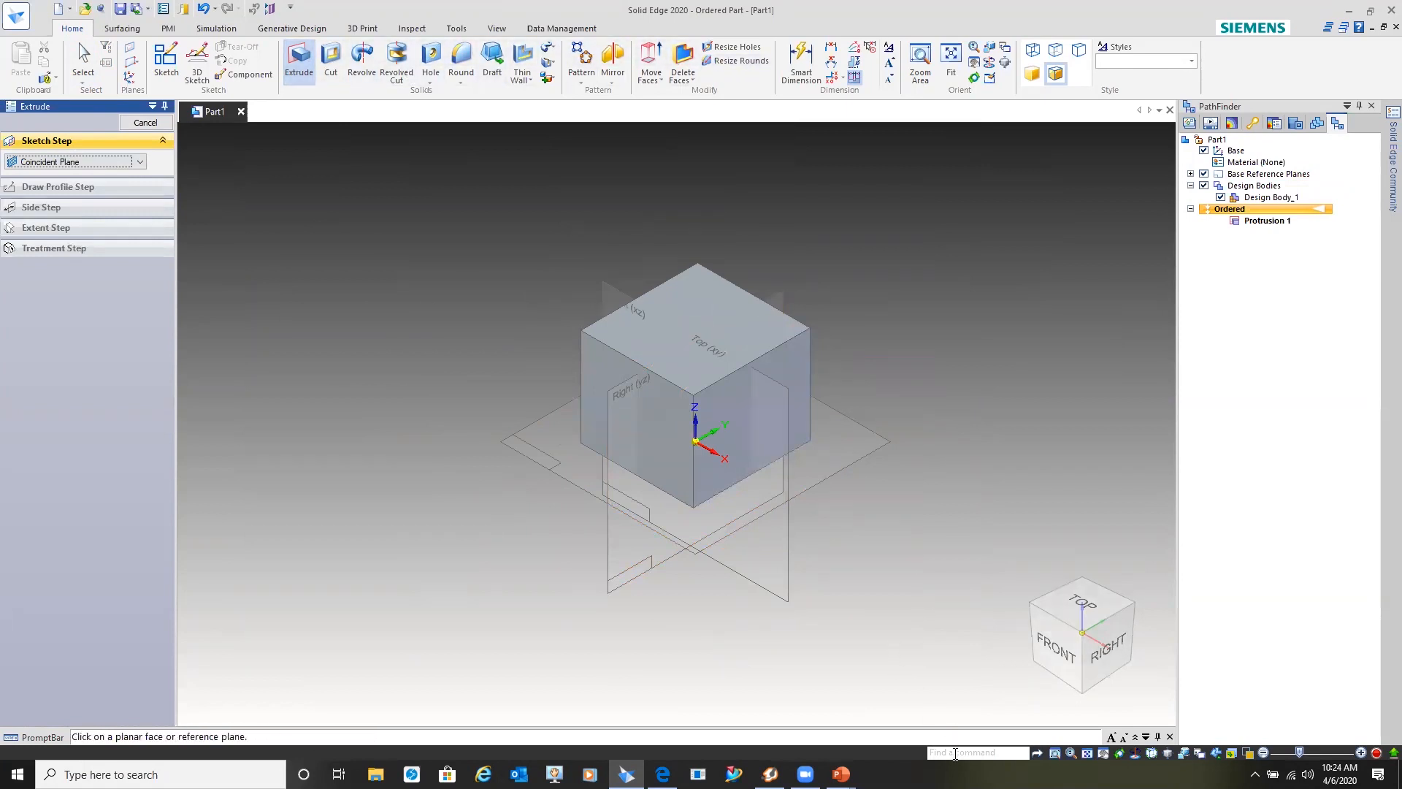
# - Search the commands for "Shell" and locate the Thin Wall command among the matches
pyautogui.click(955, 754)
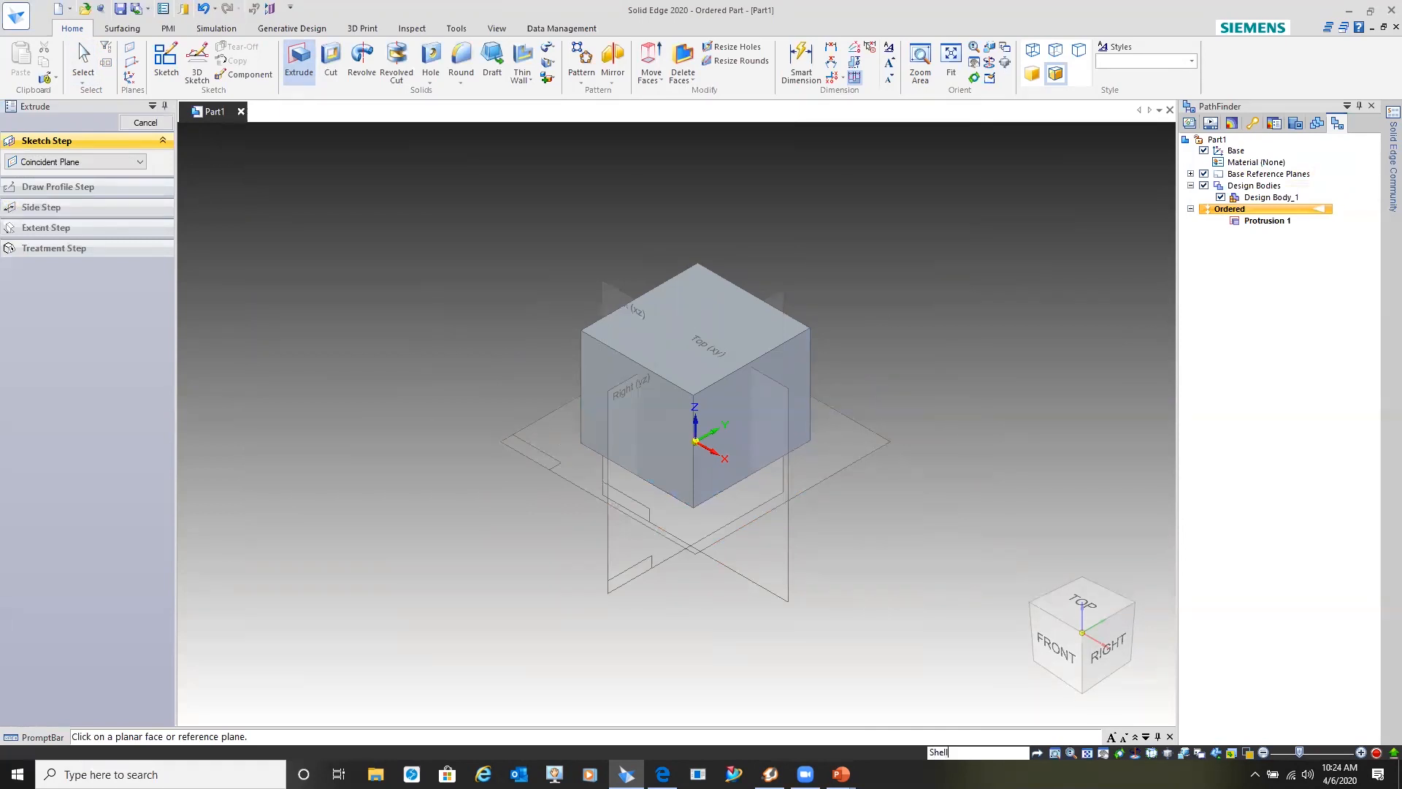
pyautogui.press('Return')
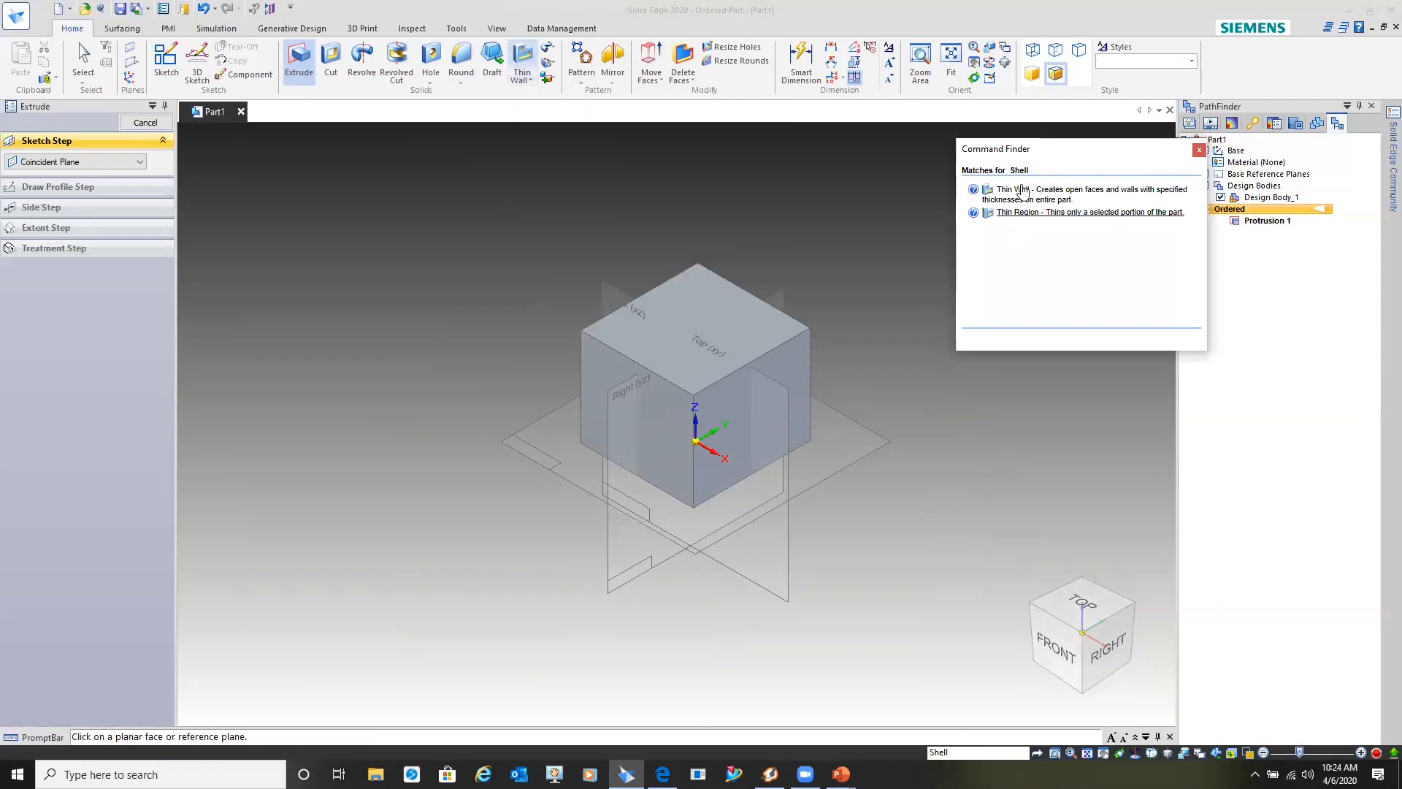
pyautogui.moveTo(975, 192)
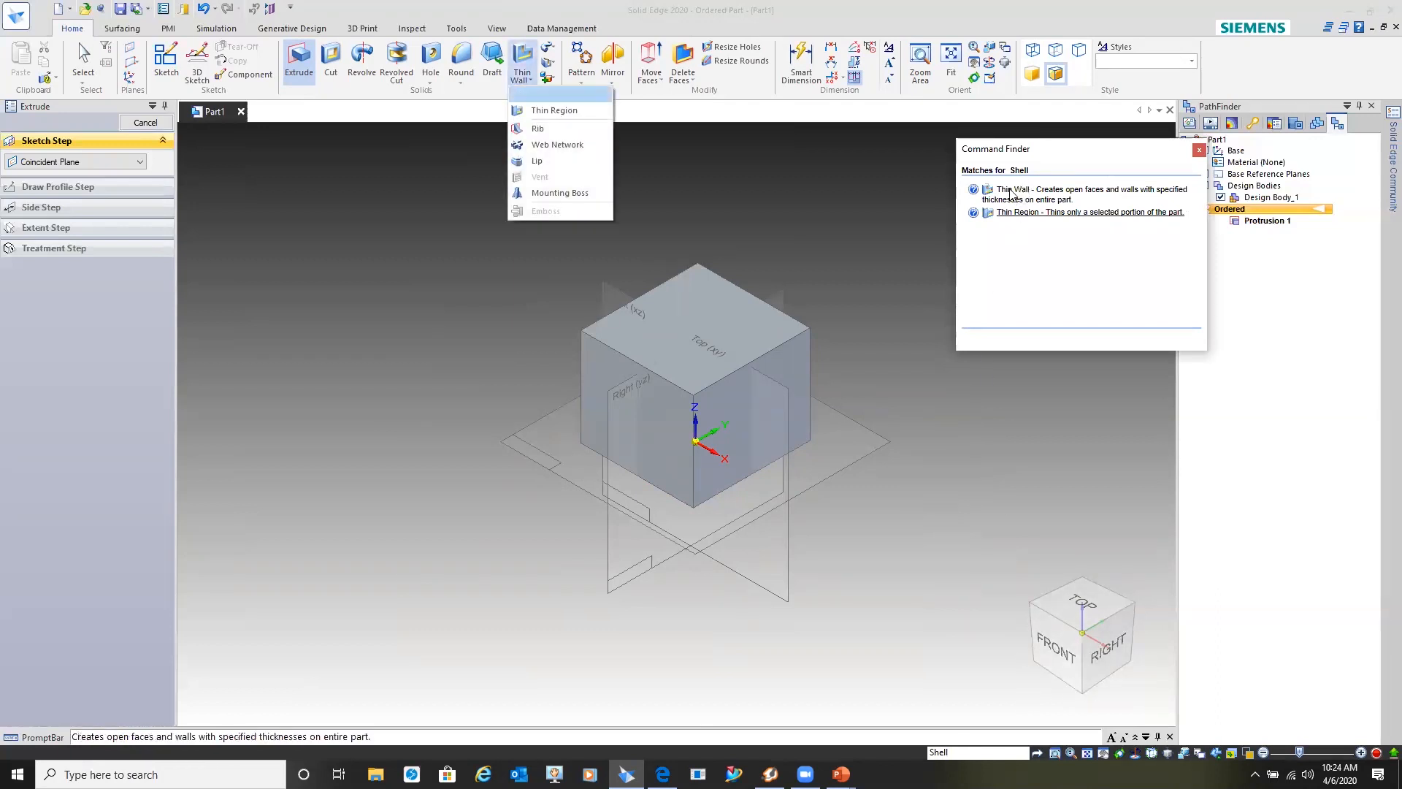
# - Hollow the block with Thin Wall, offsetting 3 mm inside with the upper face open, and dismiss the Command Finder
pyautogui.click(523, 53)
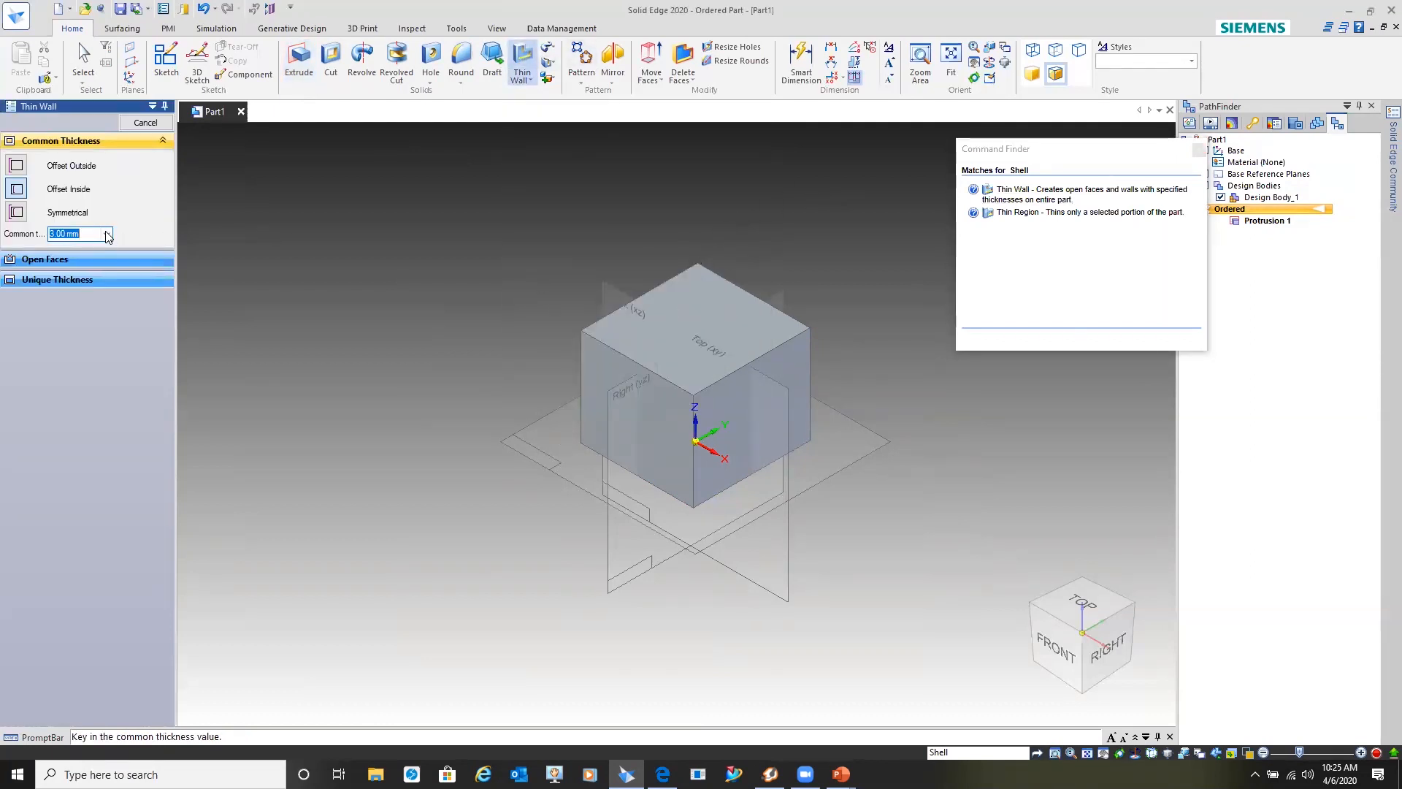
pyautogui.write('3')
pyautogui.press('Return')
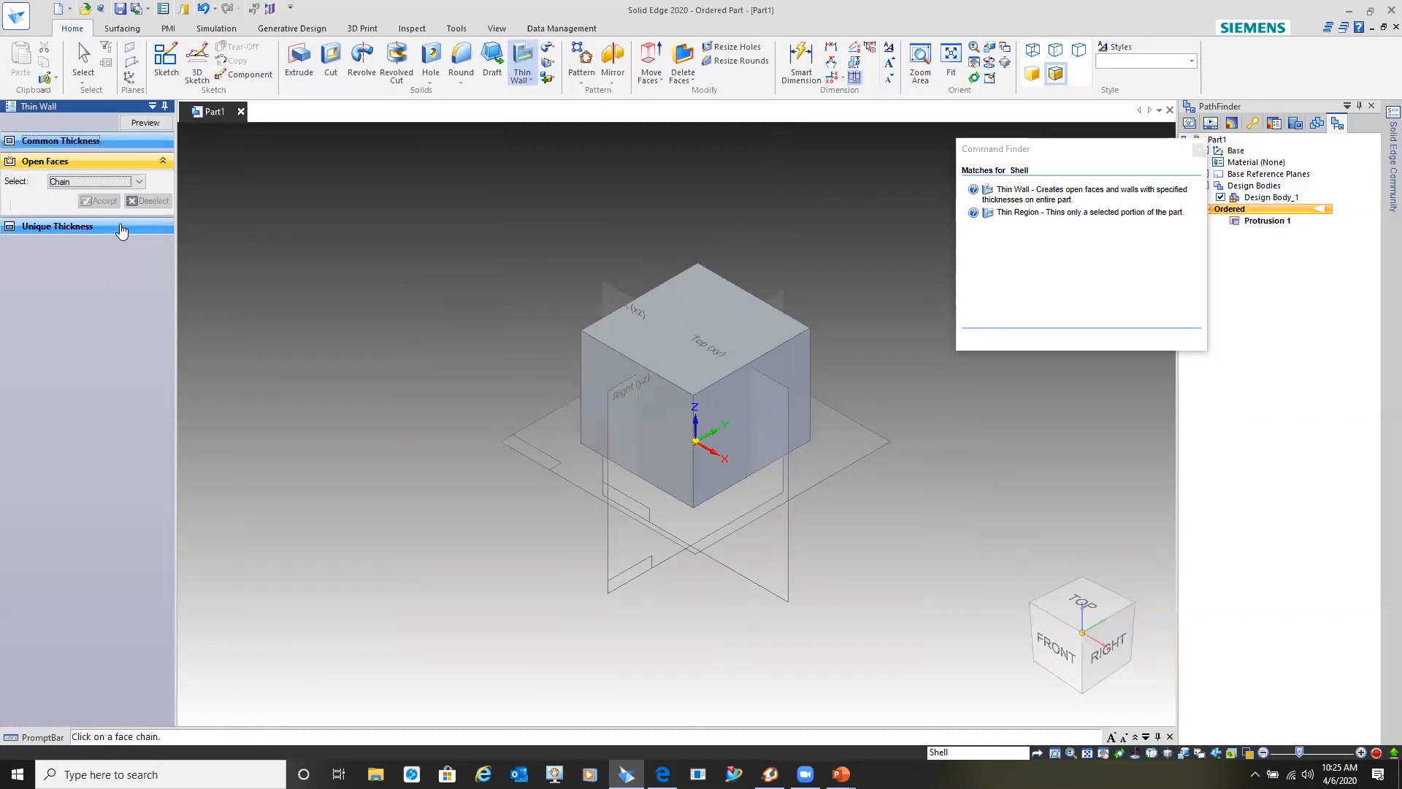
pyautogui.click(714, 337)
pyautogui.click(102, 201)
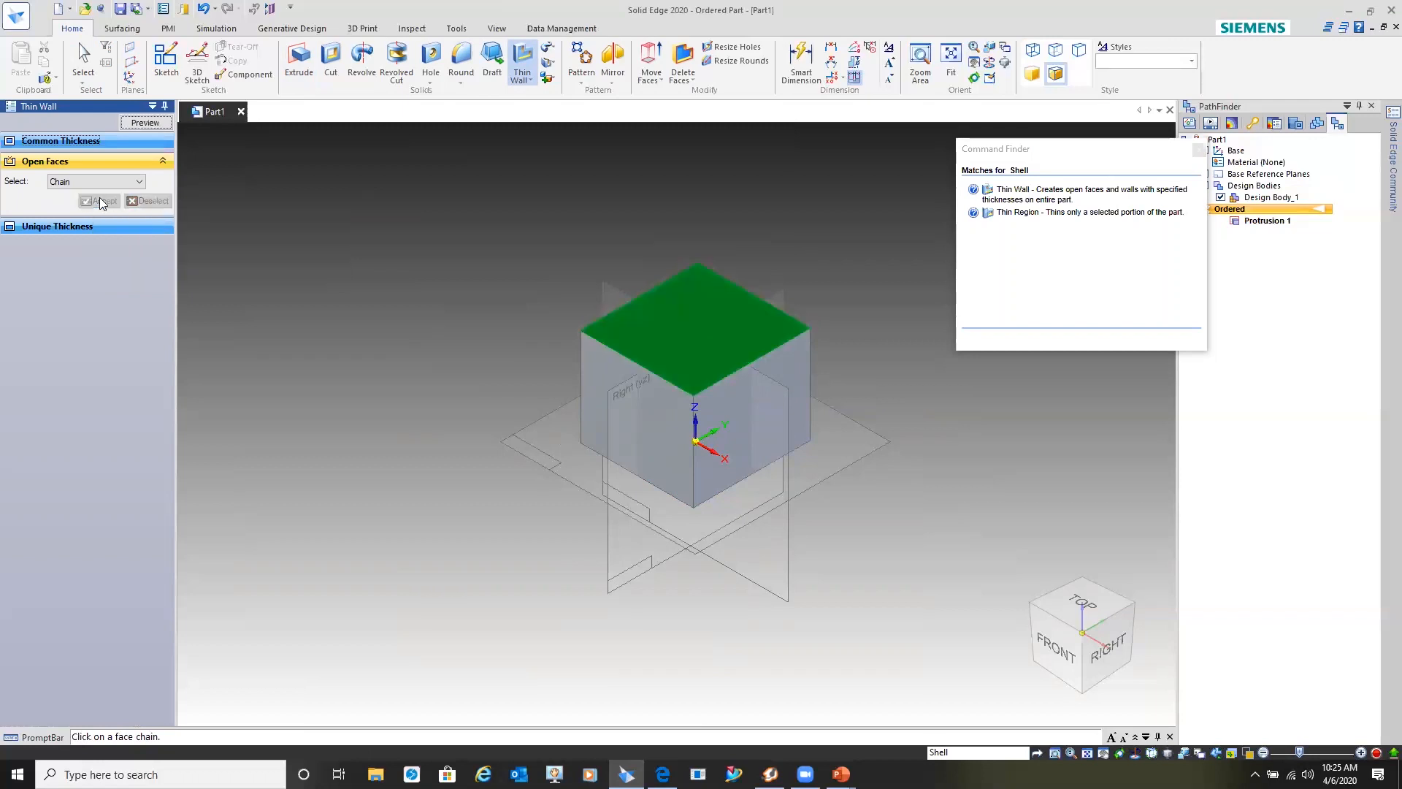
pyautogui.click(146, 122)
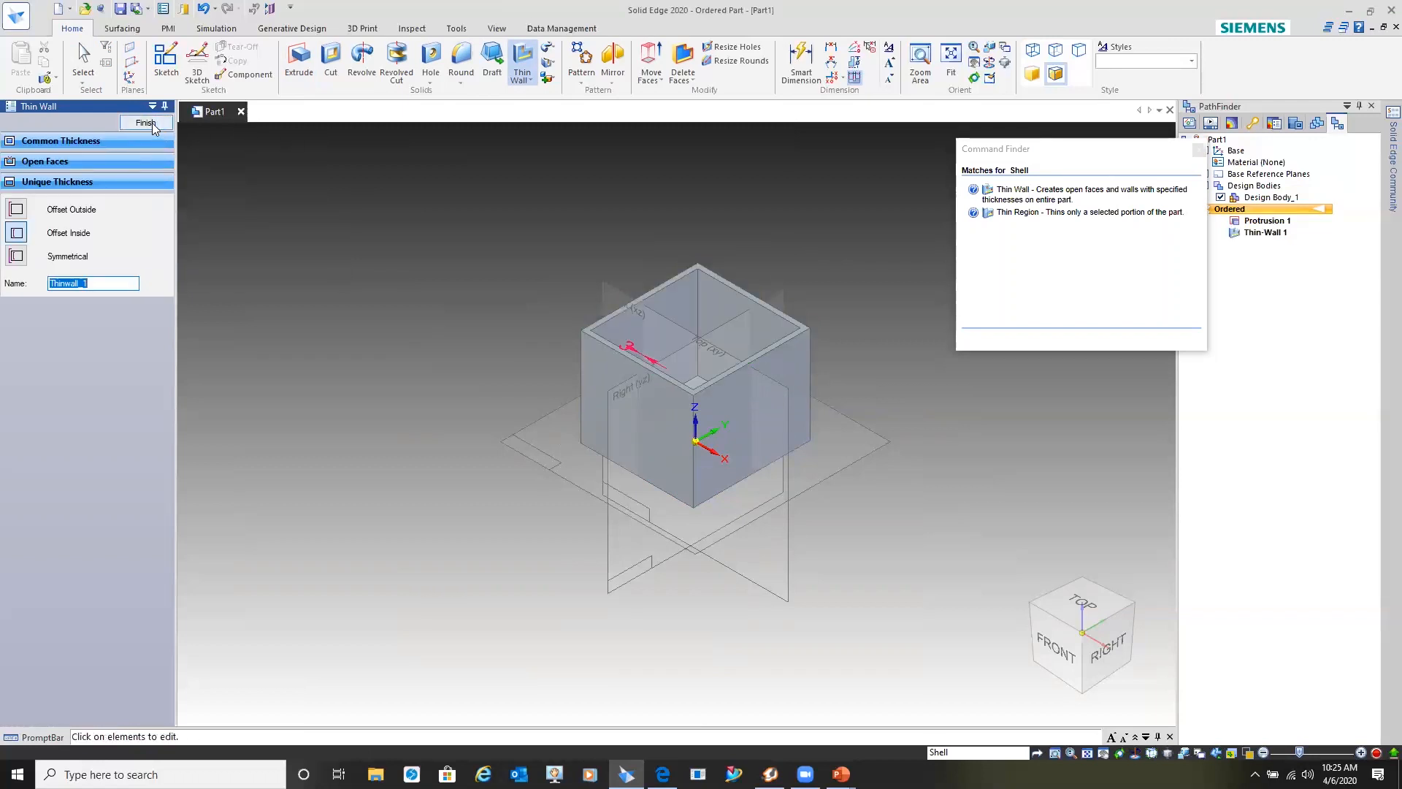
pyautogui.click(147, 122)
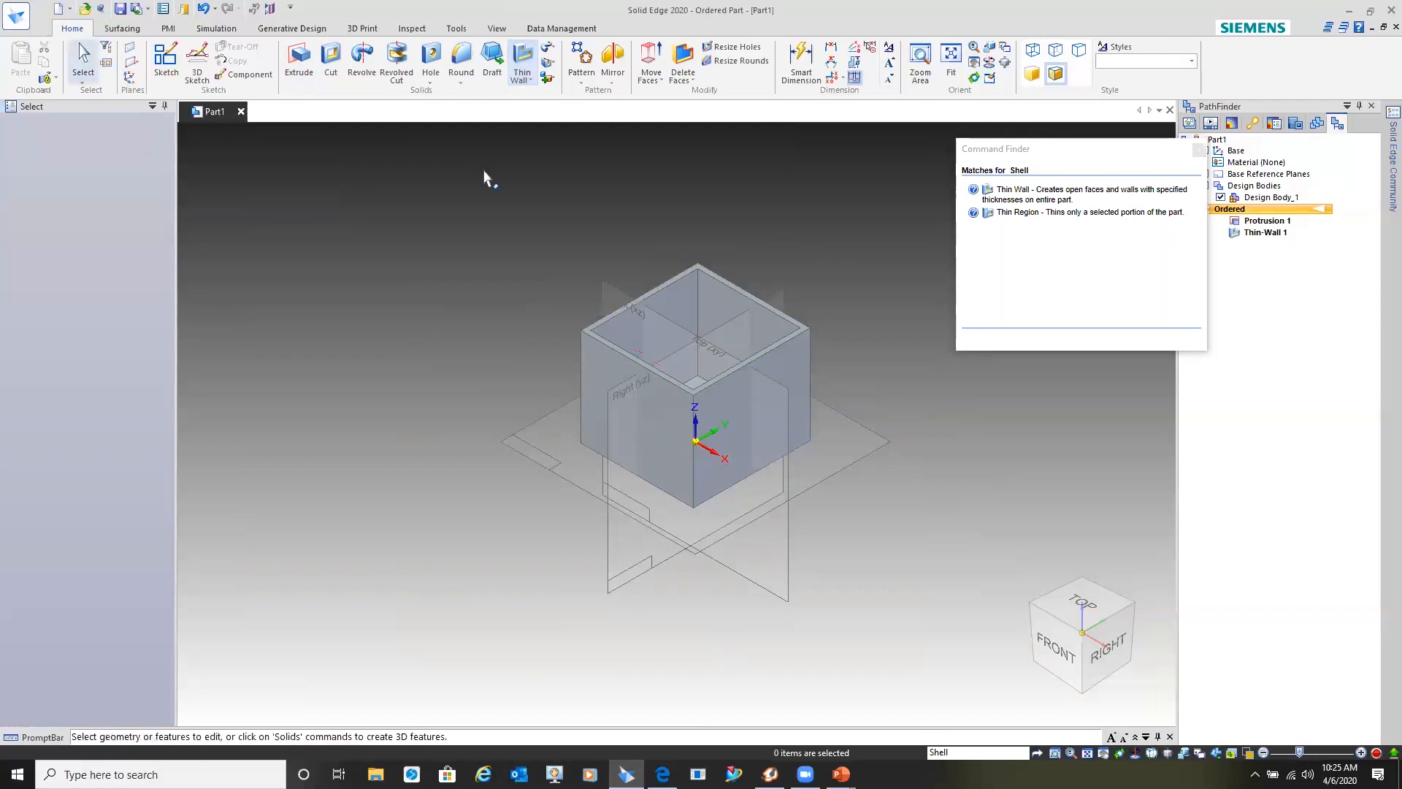
pyautogui.click(1199, 152)
# - Fit the hollow box in the view and inspect it from different angles and zoom levels
pyautogui.moveTo(910, 294)
pyautogui.mouseDown(button='middle')
pyautogui.moveTo(899, 410)
pyautogui.moveTo(898, 292)
pyautogui.moveTo(918, 271)
pyautogui.mouseUp(button='middle')
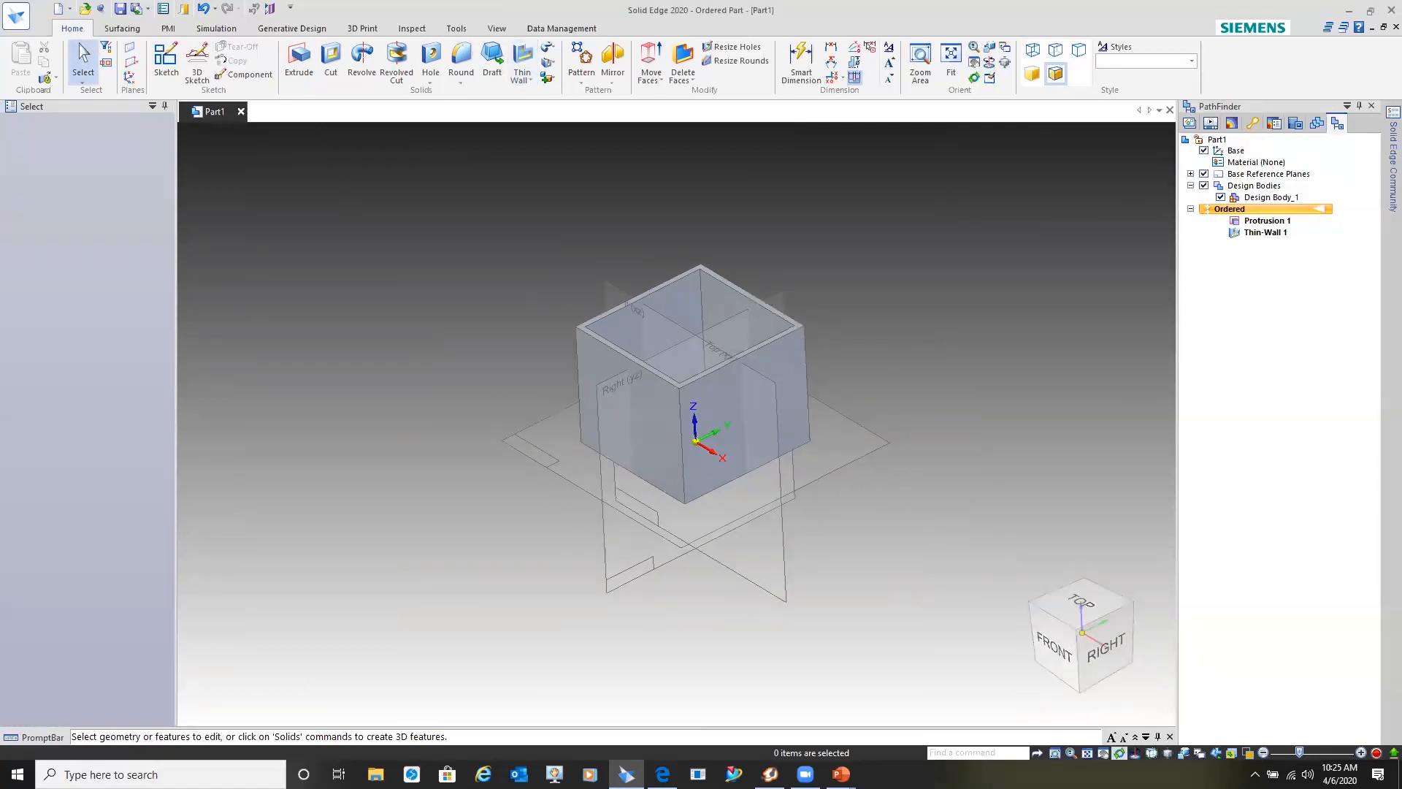
pyautogui.click(1087, 753)
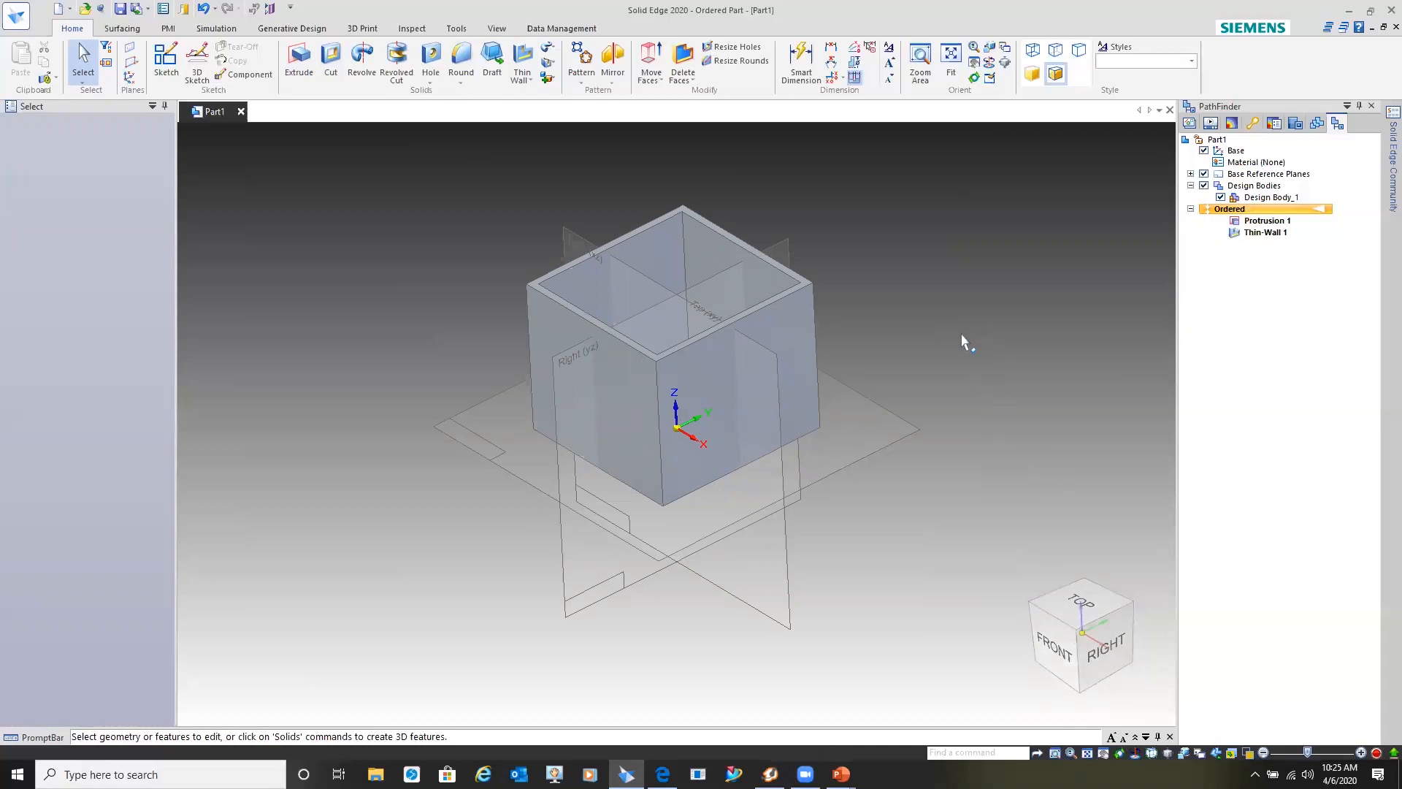
pyautogui.scroll(-5, 961, 338)
pyautogui.scroll(7, 961, 338)
pyautogui.scroll(-5, 962, 351)
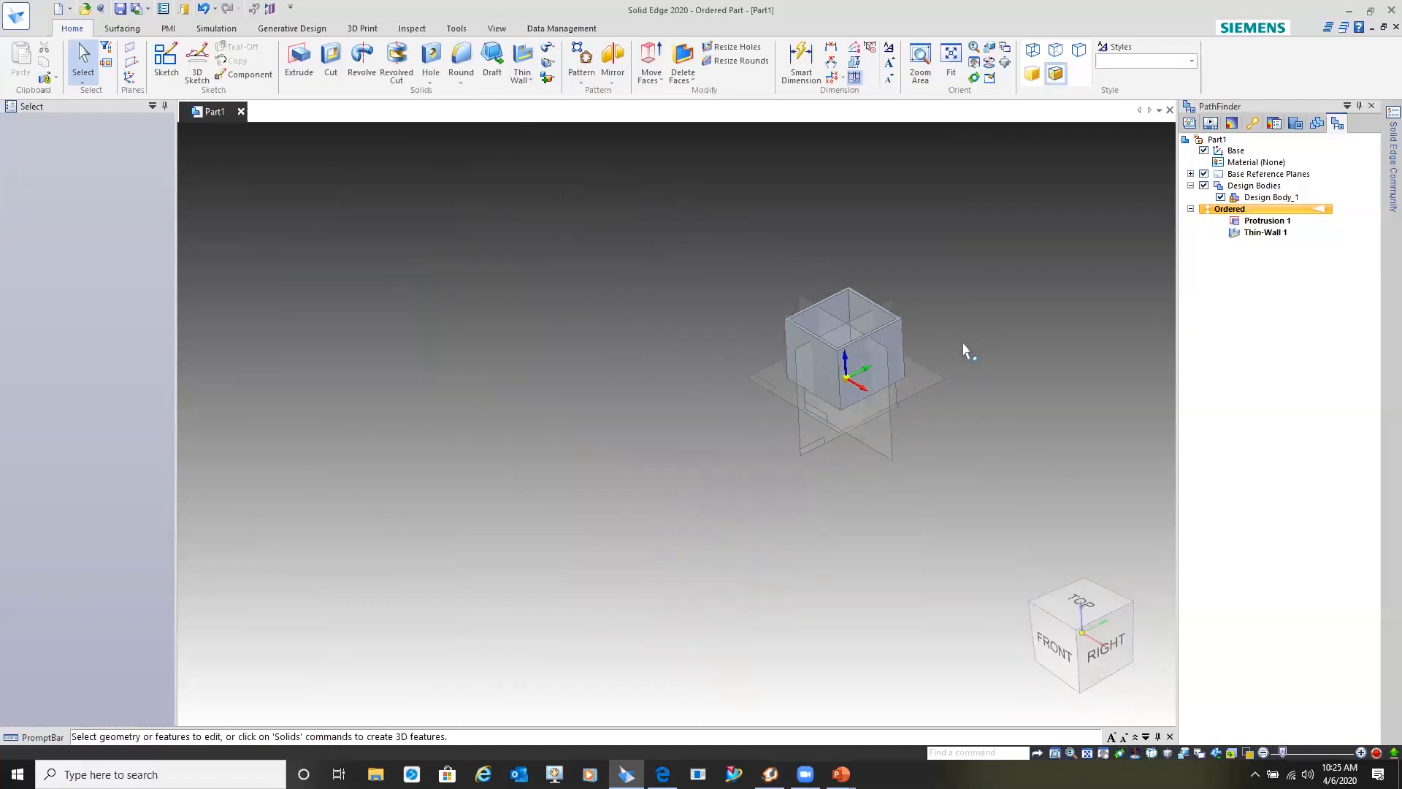
pyautogui.scroll(6, 963, 351)
pyautogui.moveTo(941, 320); pyautogui.dragTo(893, 393, button='middle')
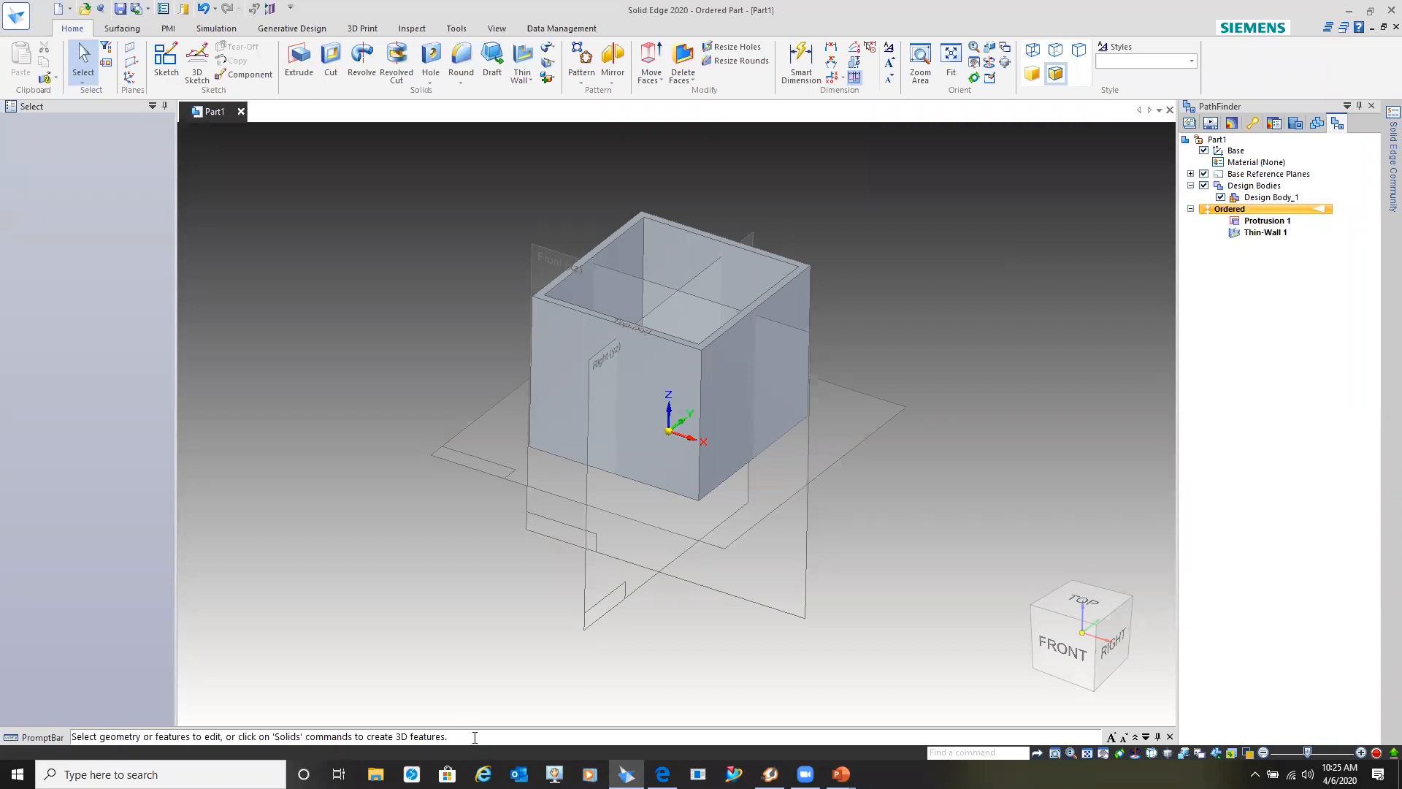
# - Enlarge the text size of the PromptBar messages by several increments
pyautogui.click(1111, 737)
pyautogui.click(1111, 736)
pyautogui.click(1112, 736)
pyautogui.click(1111, 736)
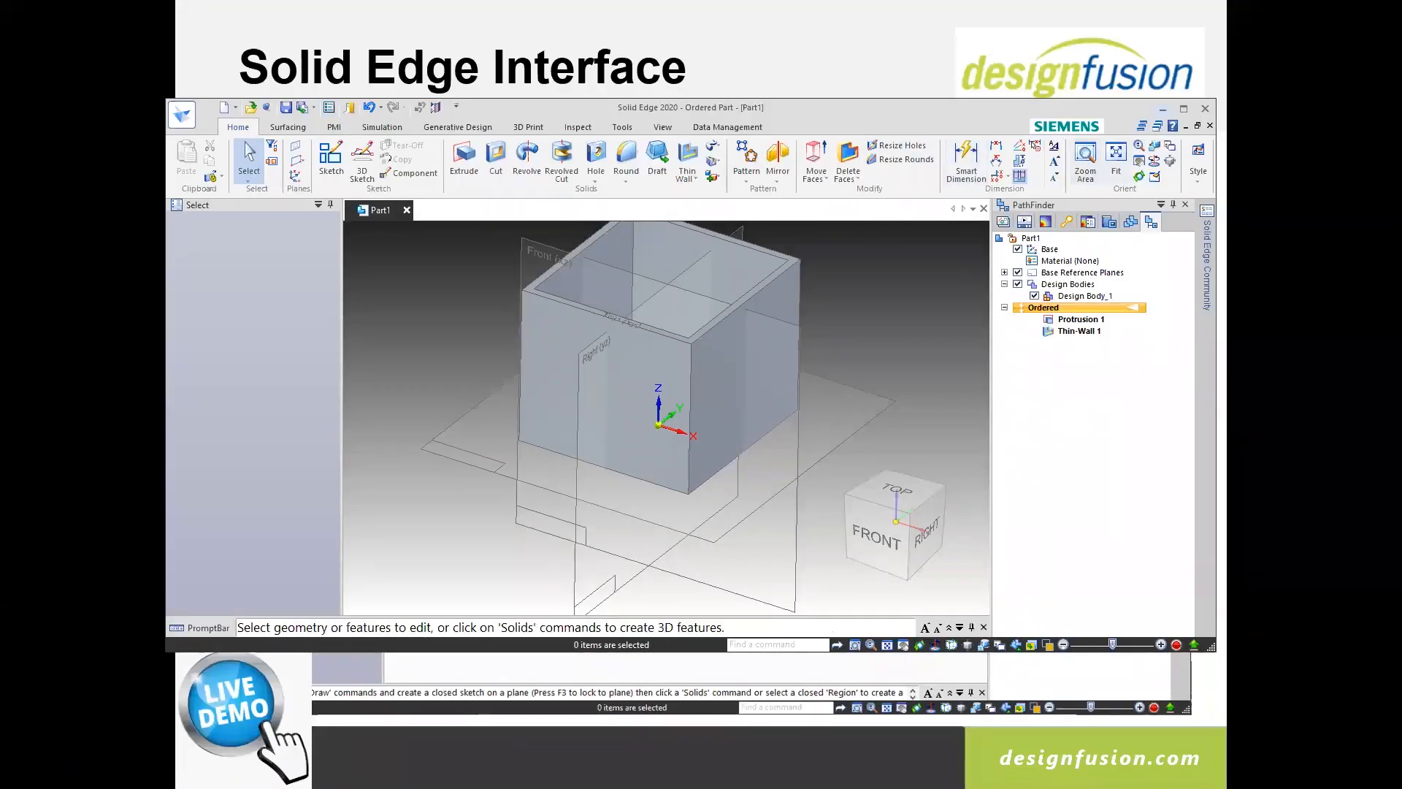
# - Maximize the window and apply Stainless steel from the Material Table to the thin-walled box
pyautogui.click(1183, 109)
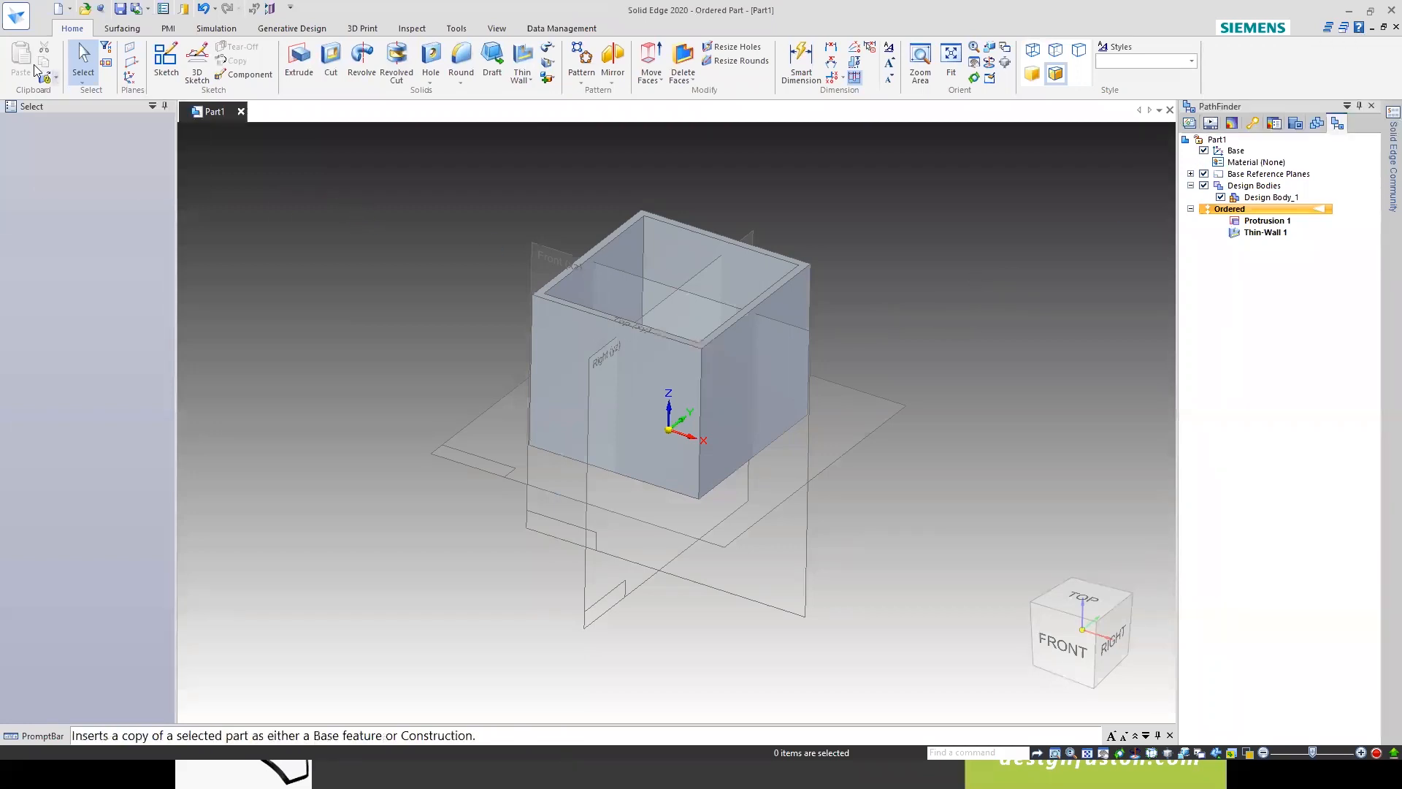
pyautogui.click(17, 16)
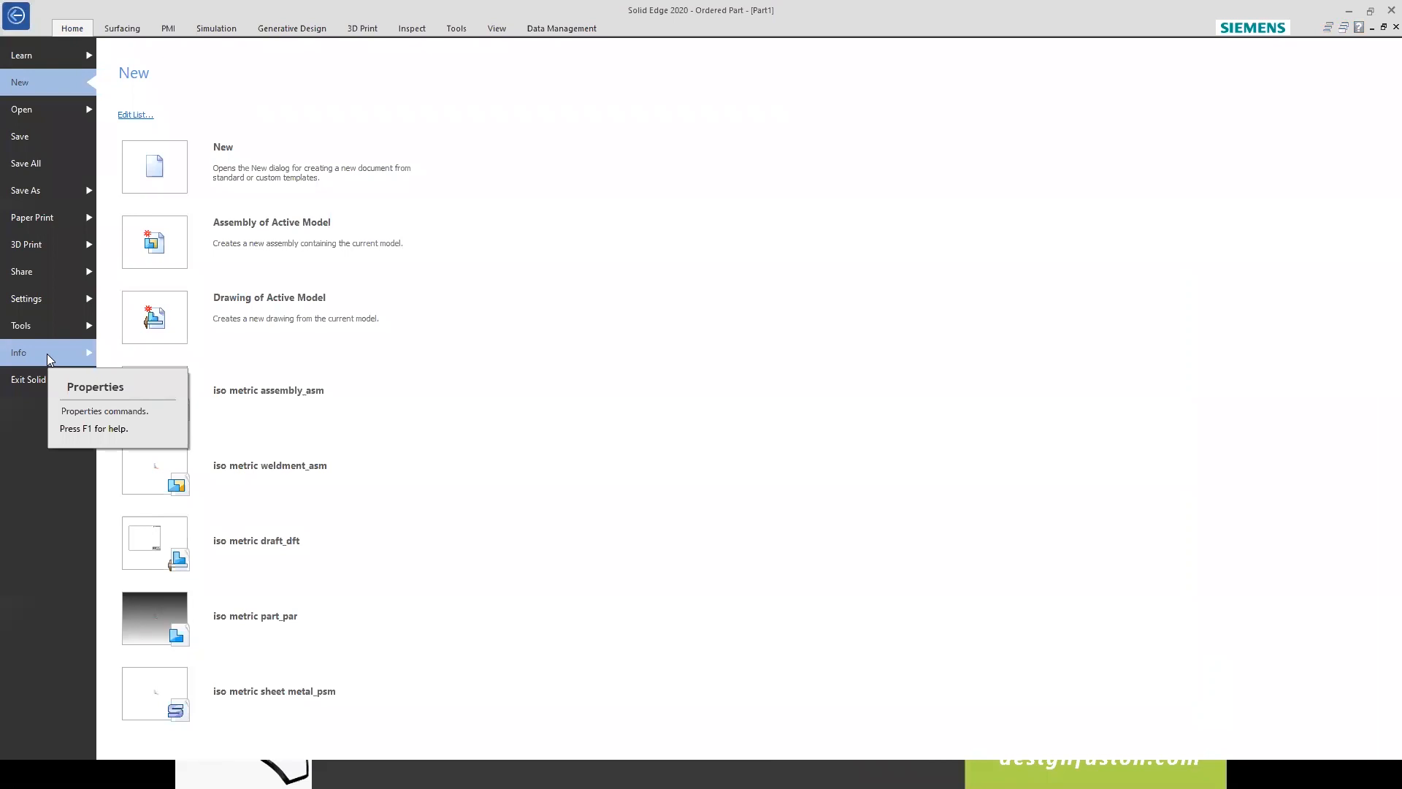
pyautogui.click(47, 354)
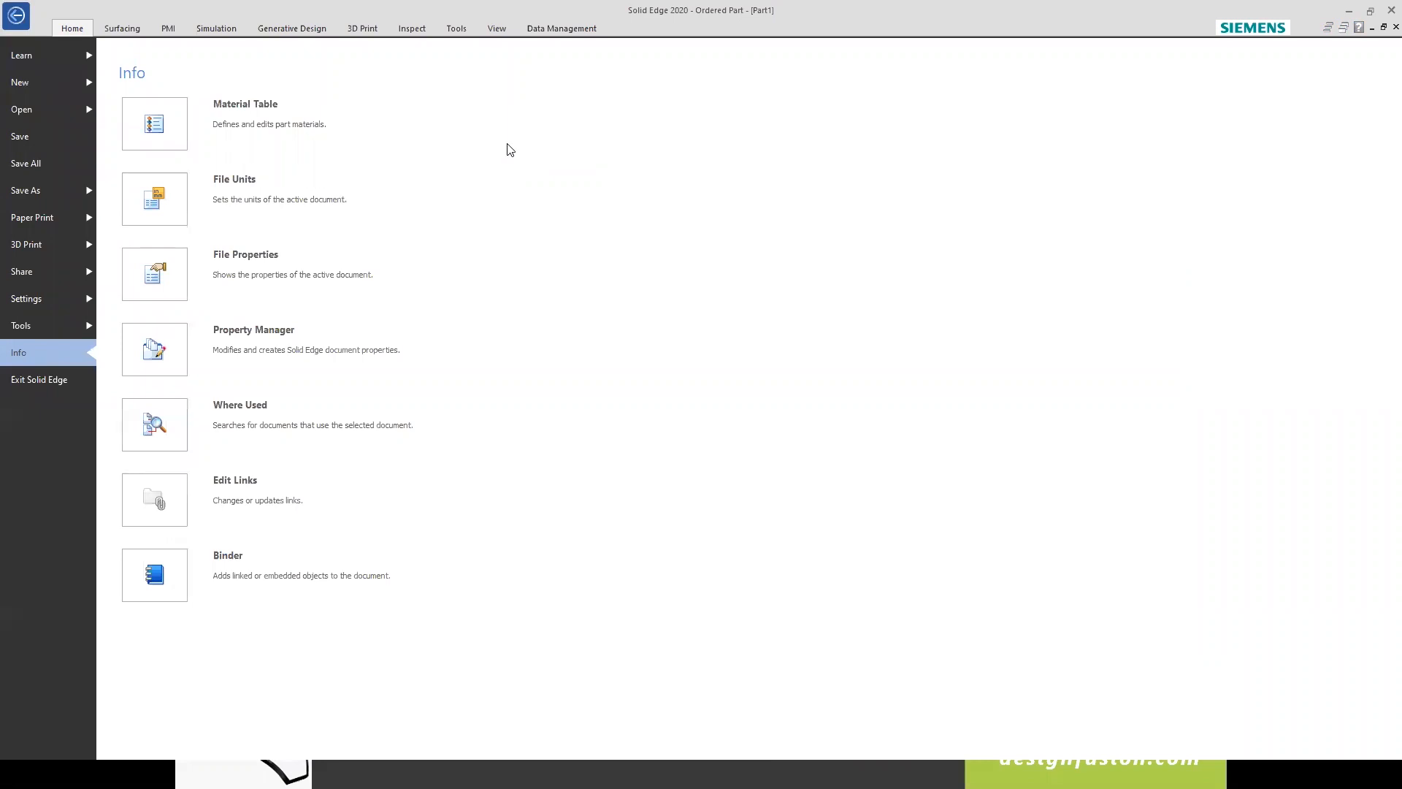
pyautogui.click(248, 116)
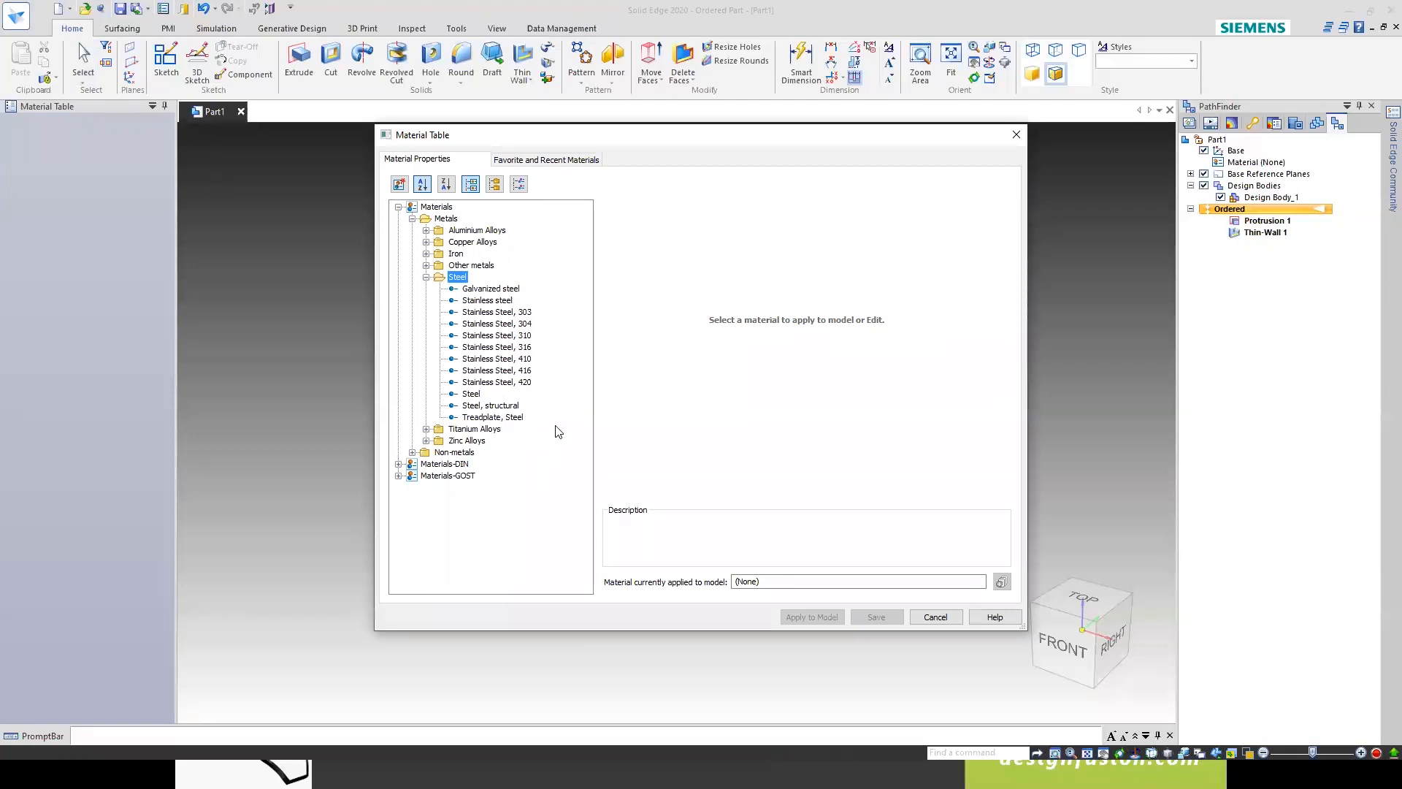
pyautogui.click(498, 302)
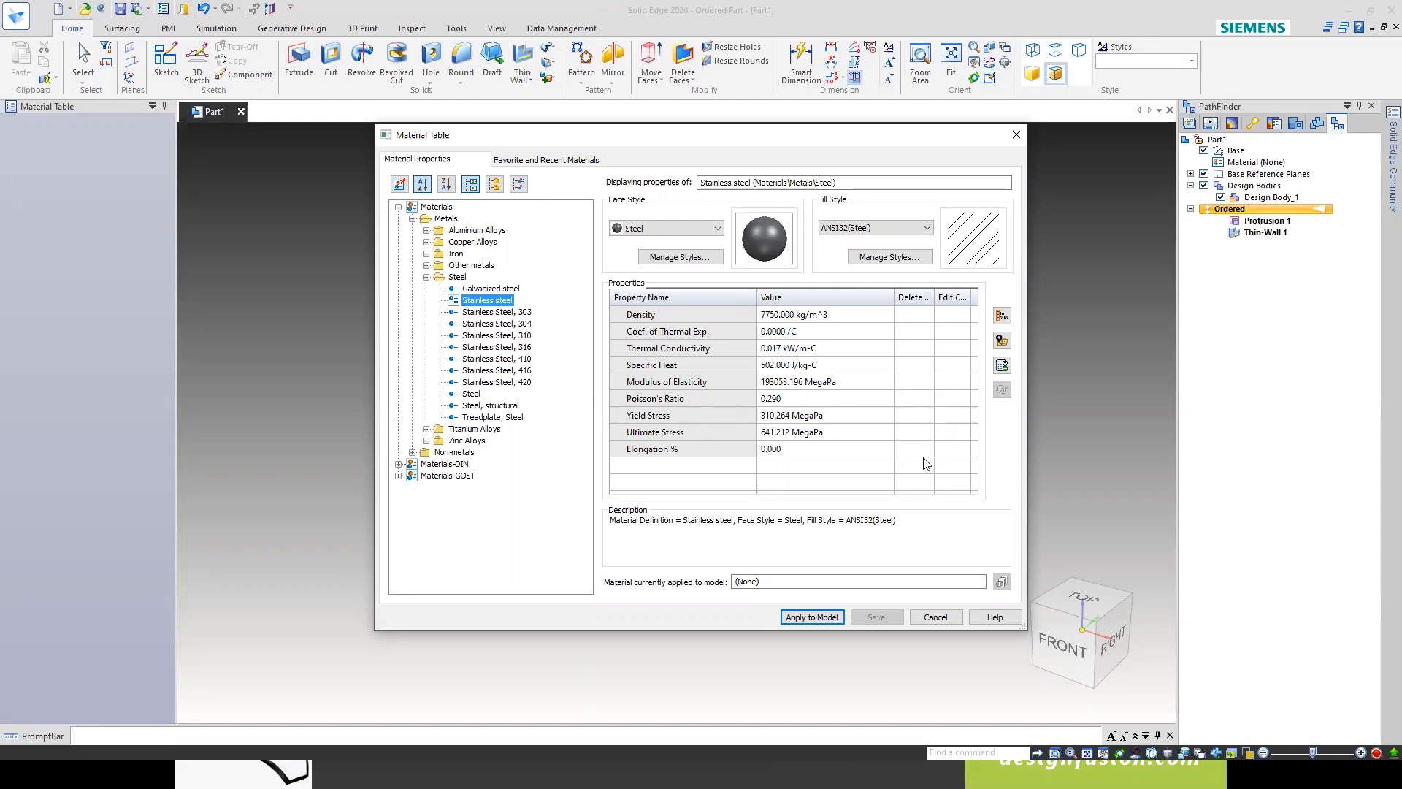
pyautogui.click(814, 618)
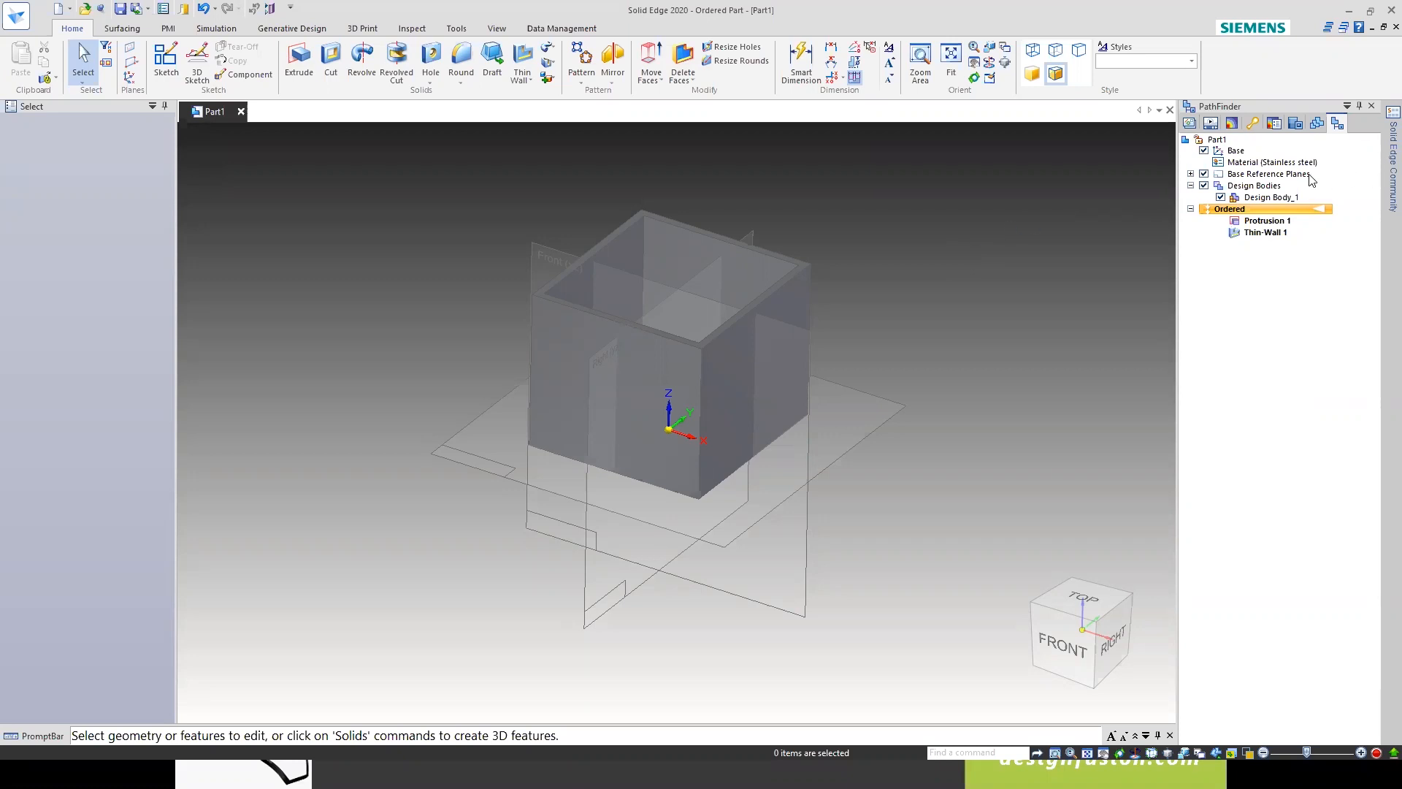
# - Change the box's material to Copper from the Copper Alloys group and view the recent and favorite material choices
pyautogui.doubleClick(1243, 168)
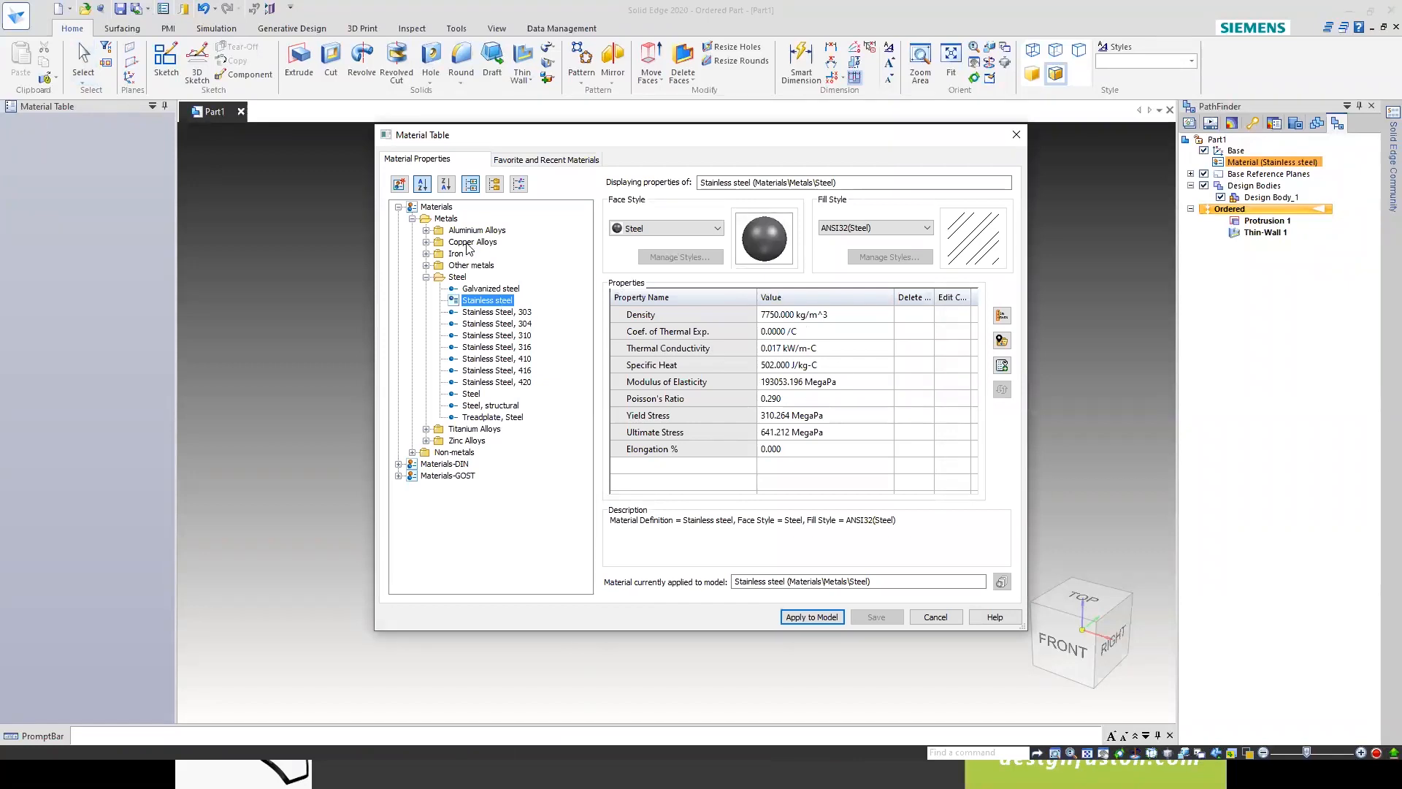
pyautogui.click(469, 243)
pyautogui.click(427, 243)
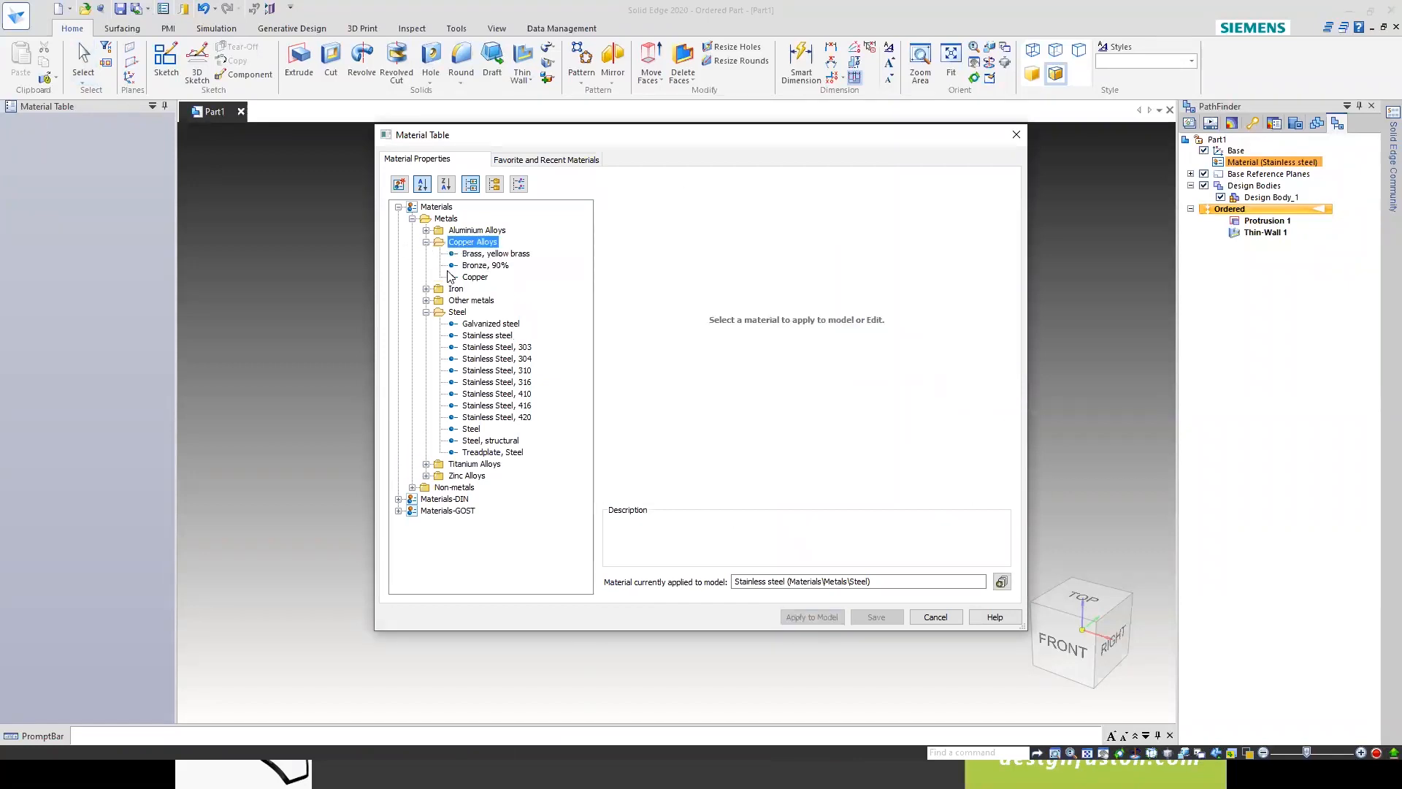
pyautogui.click(473, 278)
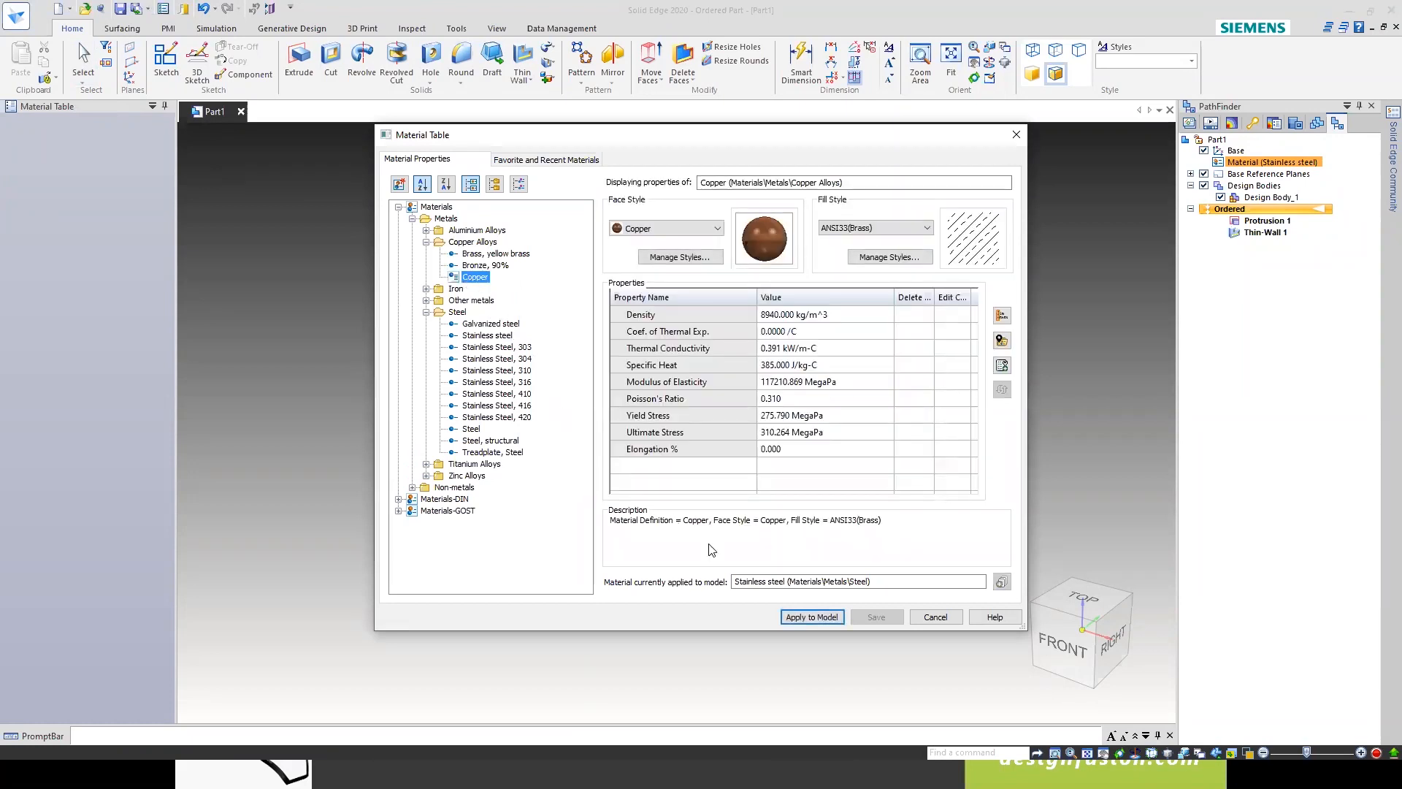
pyautogui.click(825, 613)
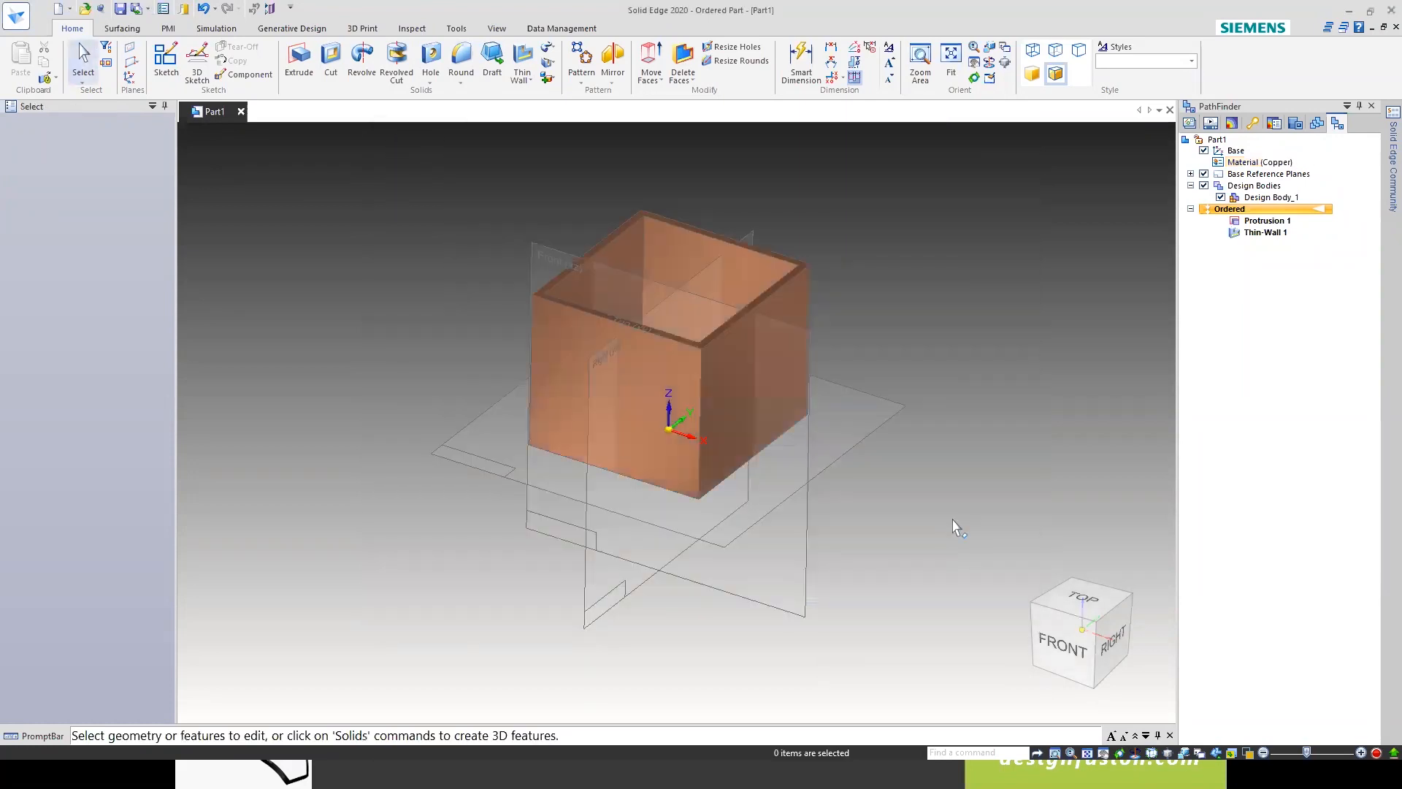
pyautogui.rightClick(1273, 163)
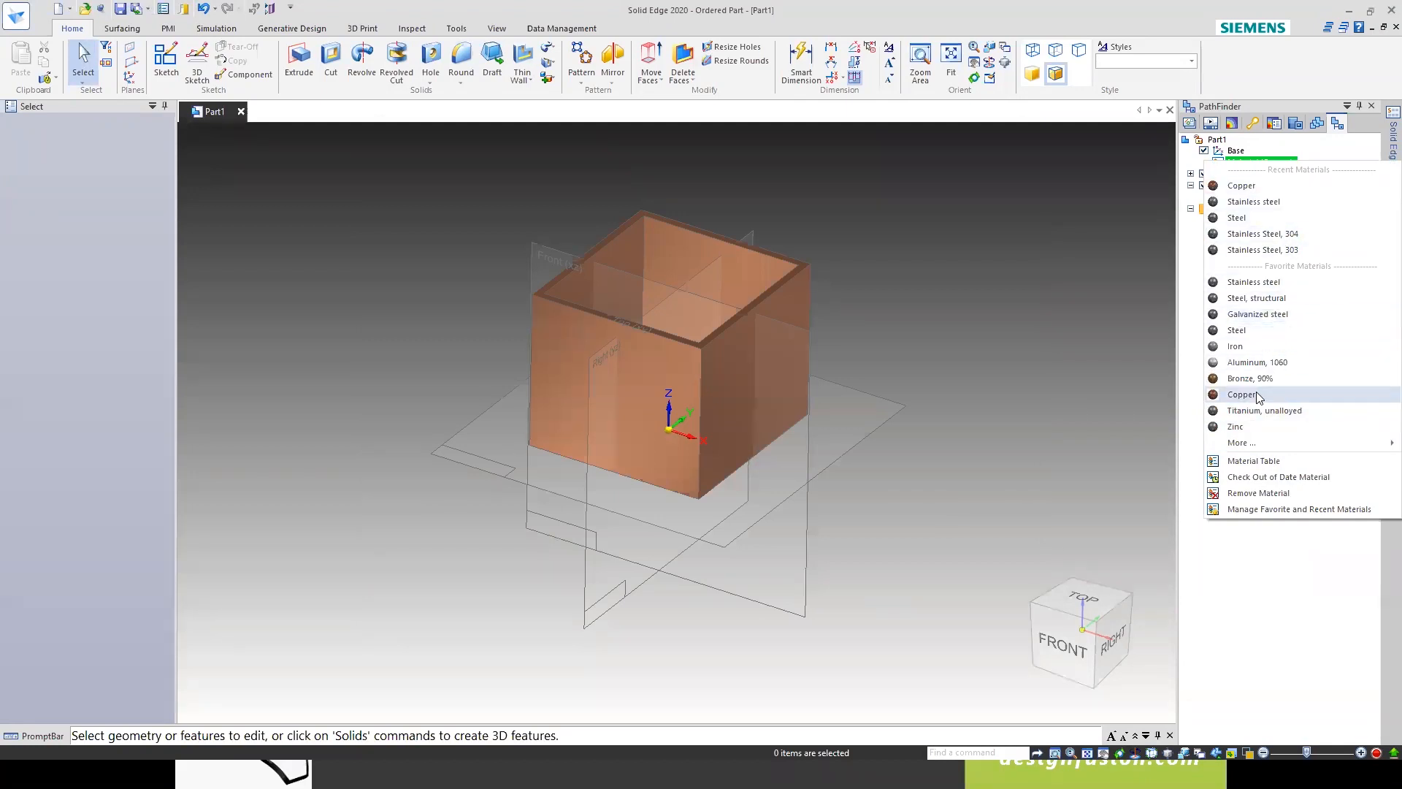
pyautogui.click(1061, 400)
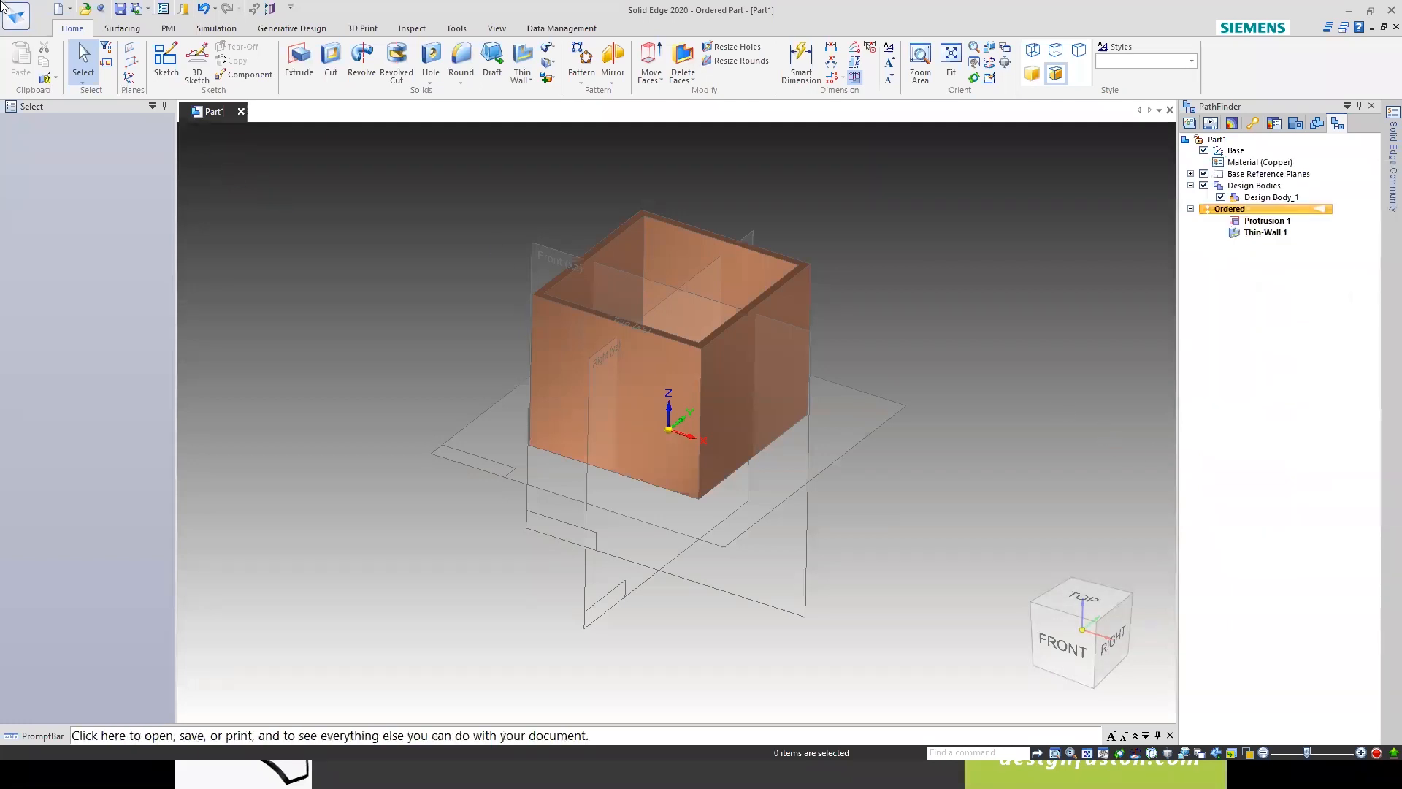
# - Review the summary and custom entries in the part's file properties, then close them and orbit the box
pyautogui.click(15, 18)
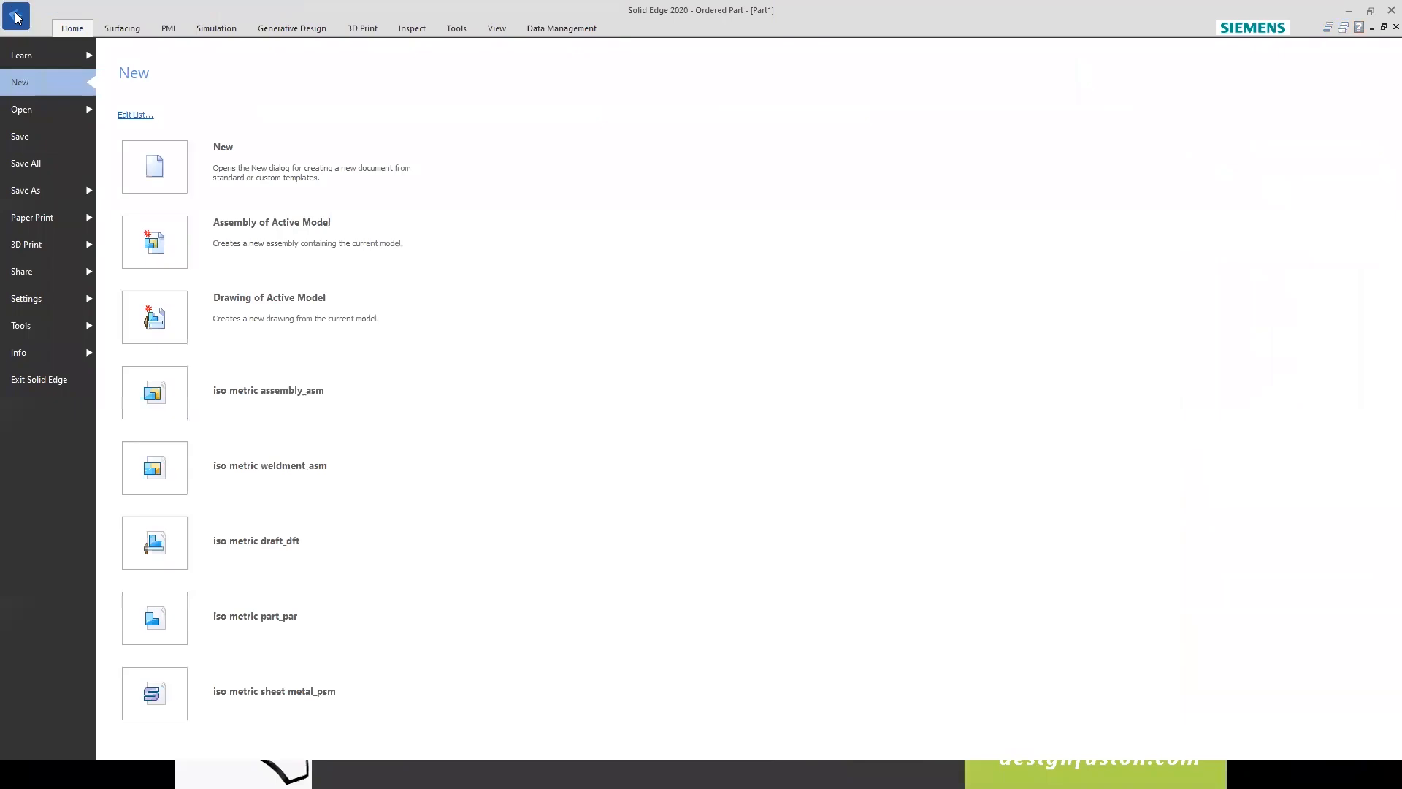
pyautogui.moveTo(45, 354)
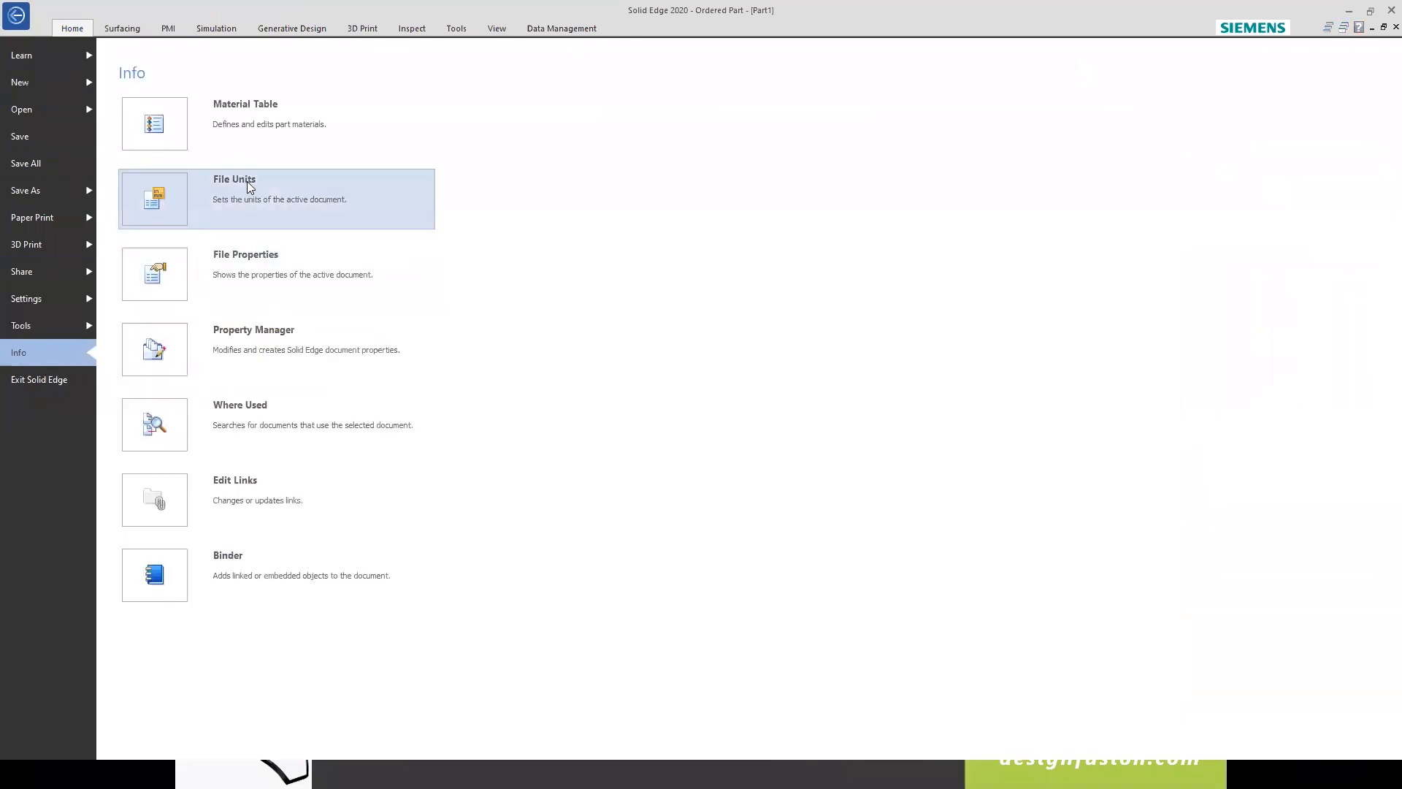
pyautogui.click(246, 273)
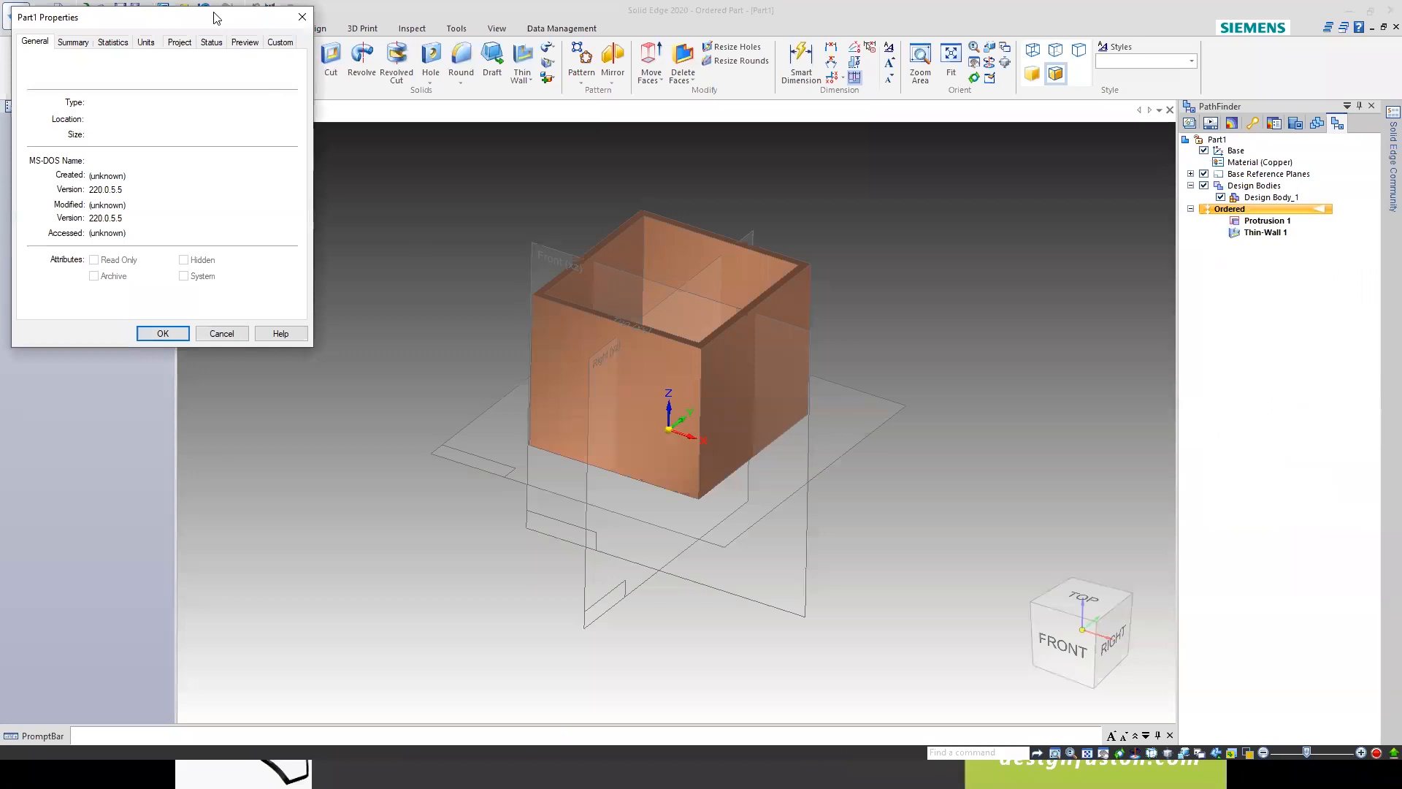
pyautogui.moveTo(226, 17); pyautogui.dragTo(468, 127)
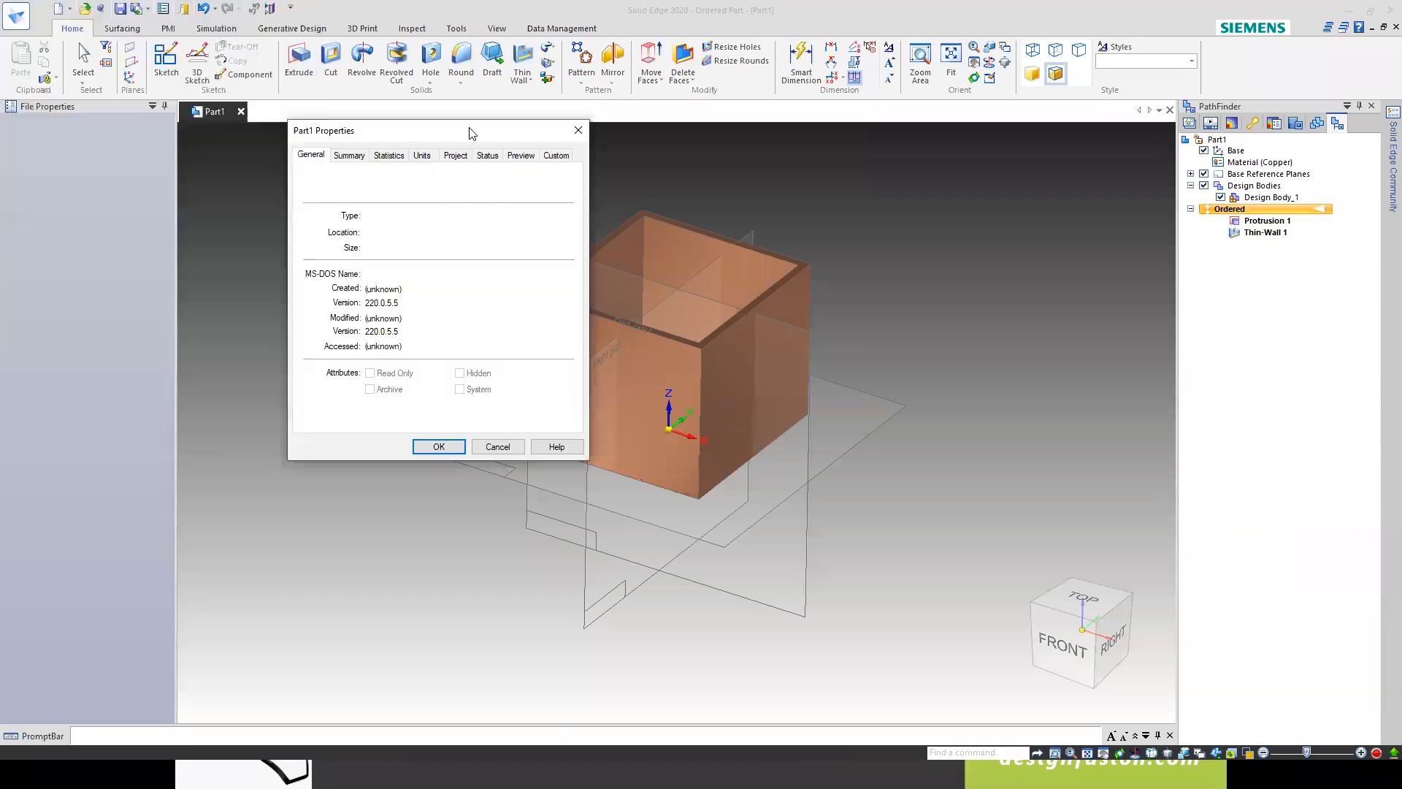
pyautogui.click(349, 156)
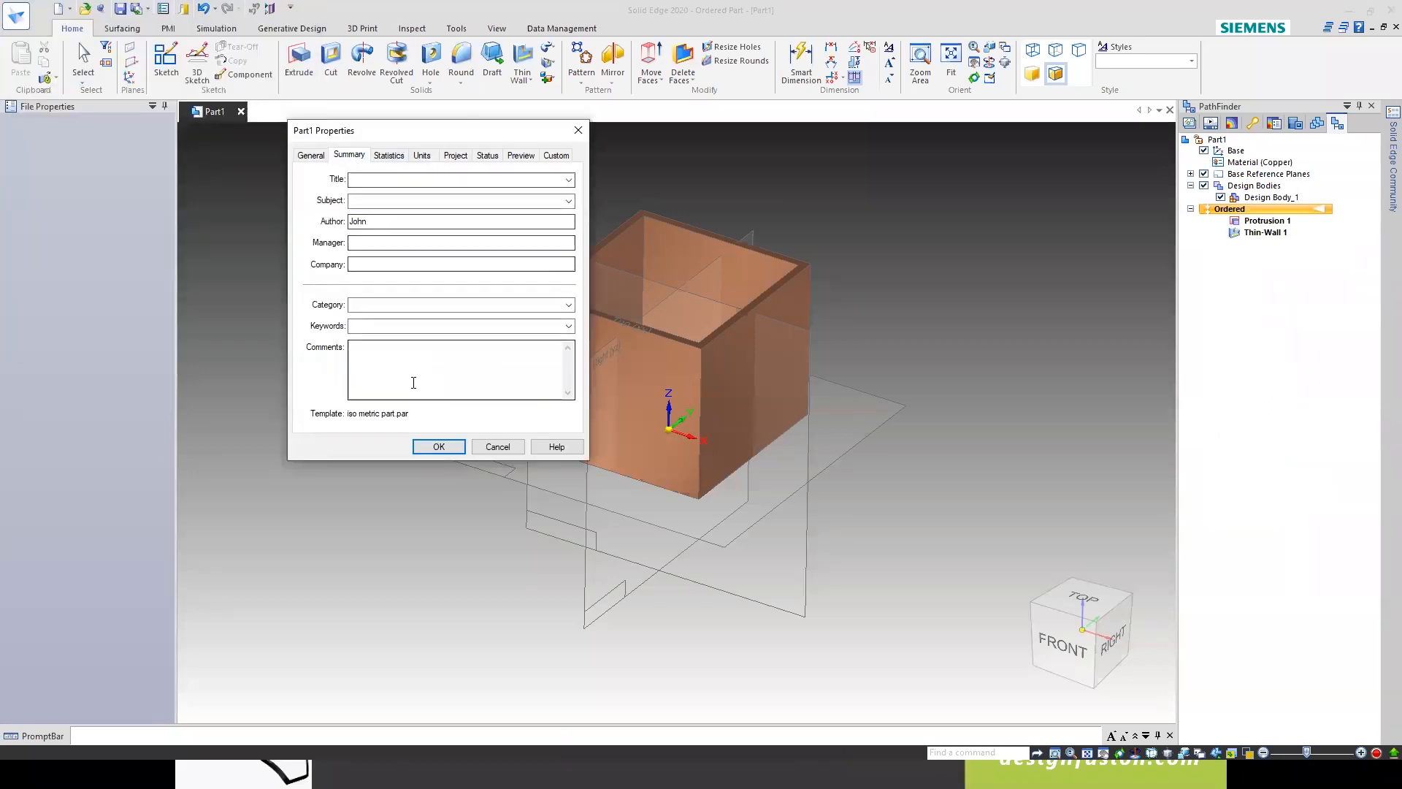
pyautogui.click(556, 156)
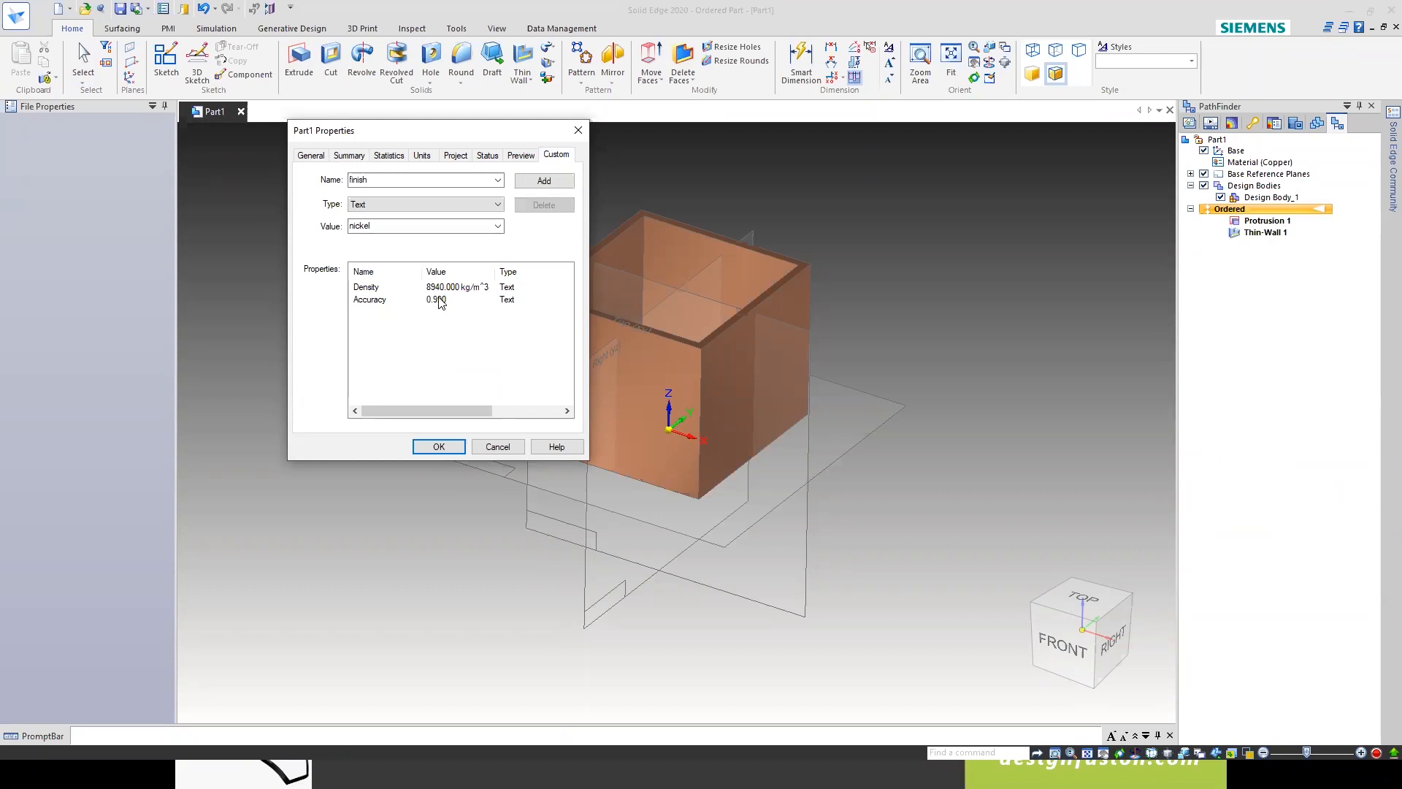
pyautogui.click(349, 155)
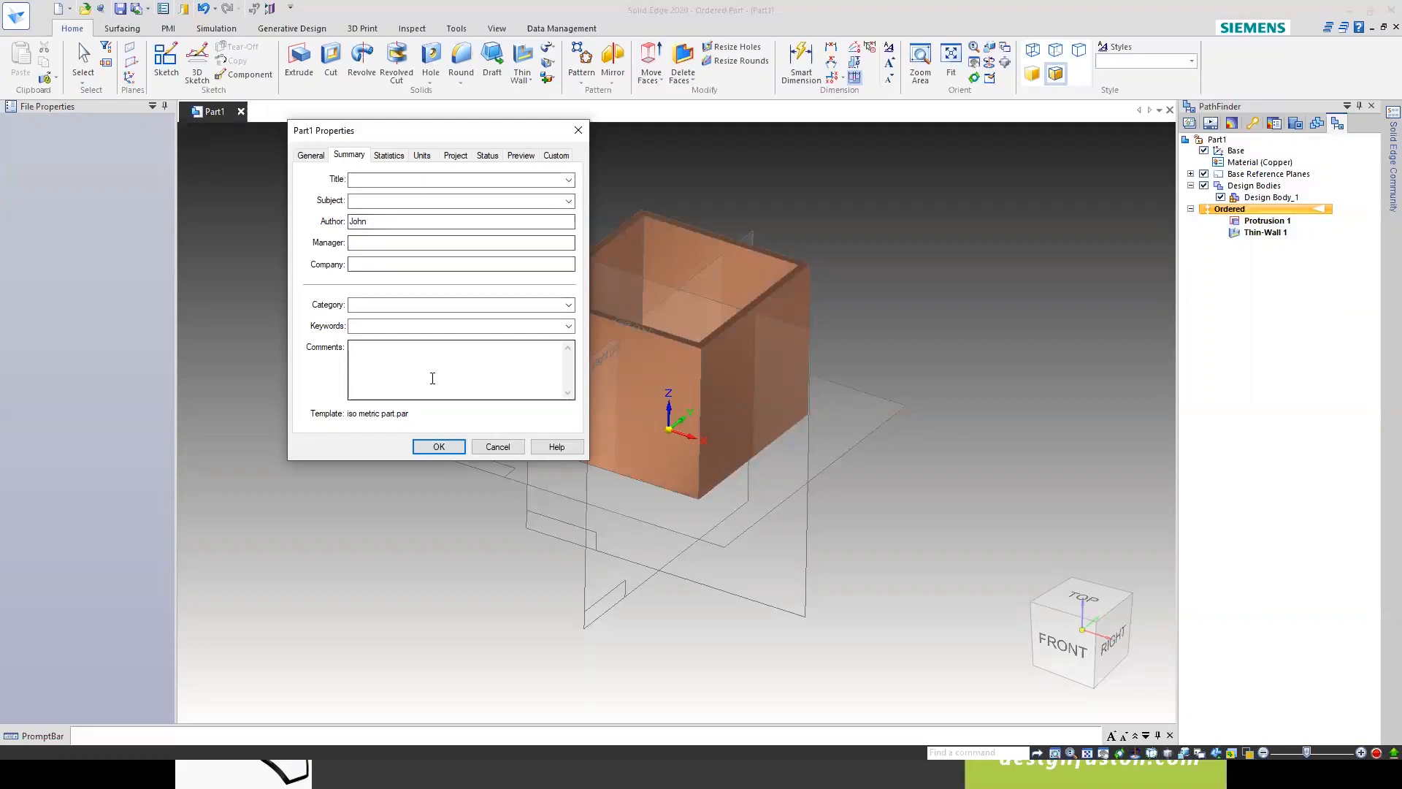
pyautogui.click(578, 132)
pyautogui.moveTo(911, 348); pyautogui.dragTo(870, 383, button='middle')
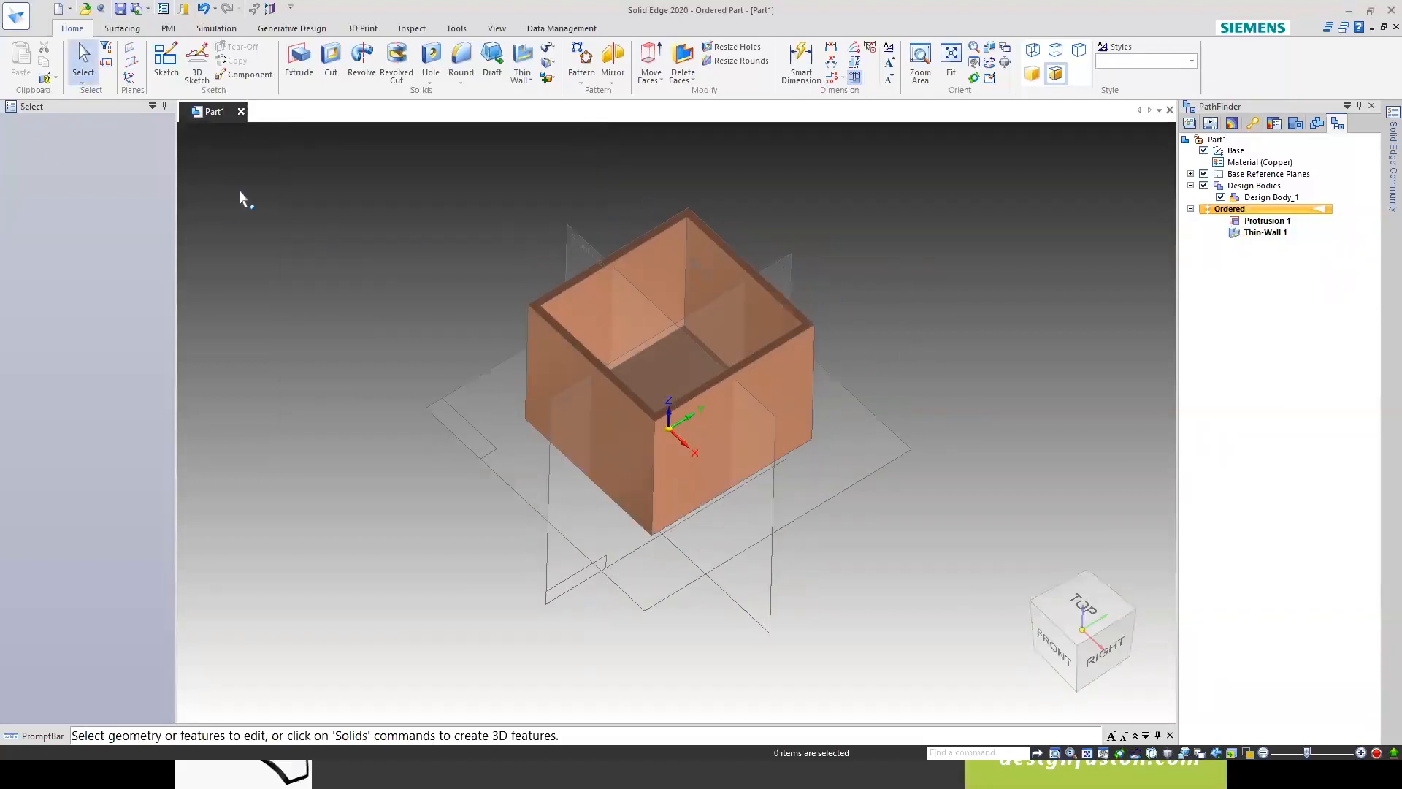
# - Enable the material prompt for new model documents, review the Save options for a file properties prompt, and accept the options
pyautogui.click(164, 10)
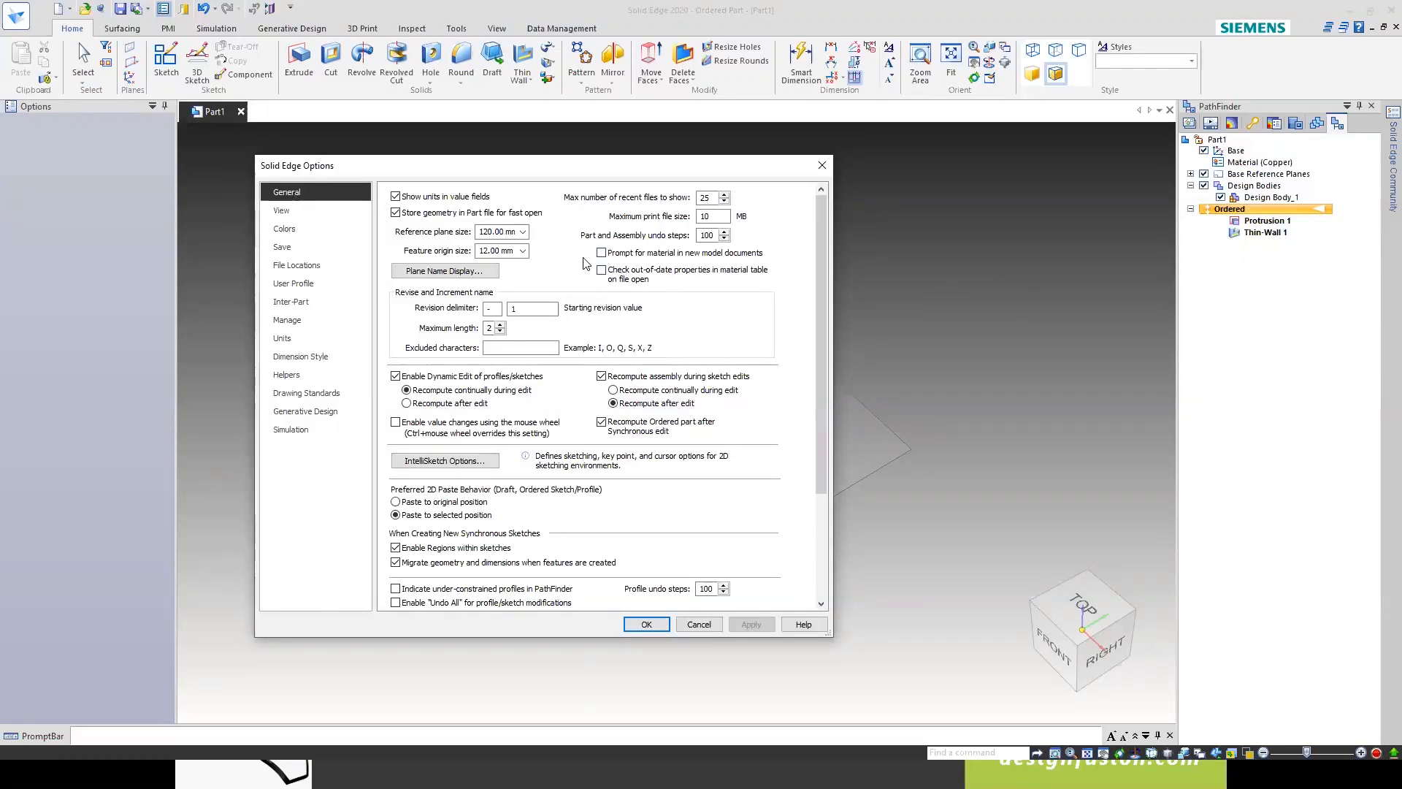
pyautogui.click(601, 253)
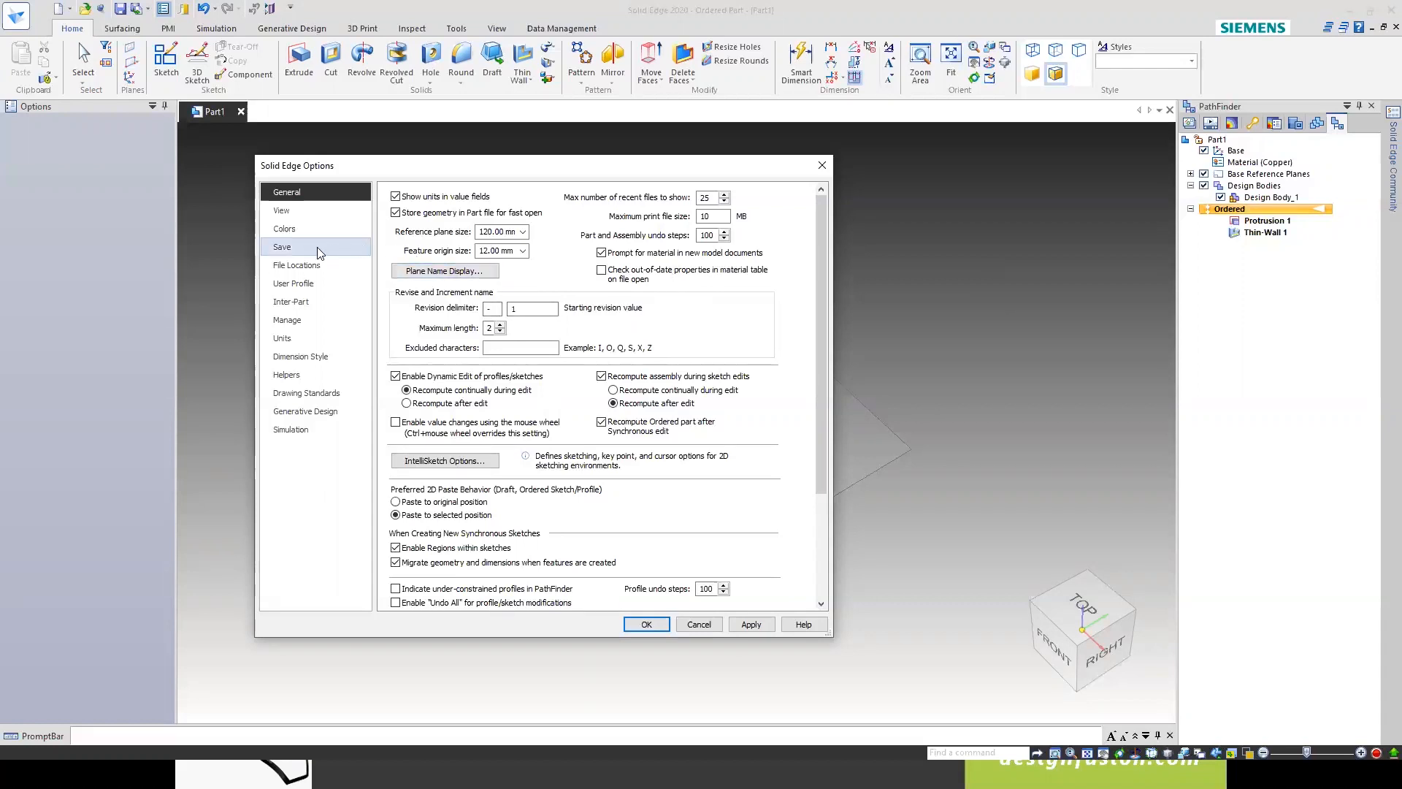
pyautogui.click(294, 248)
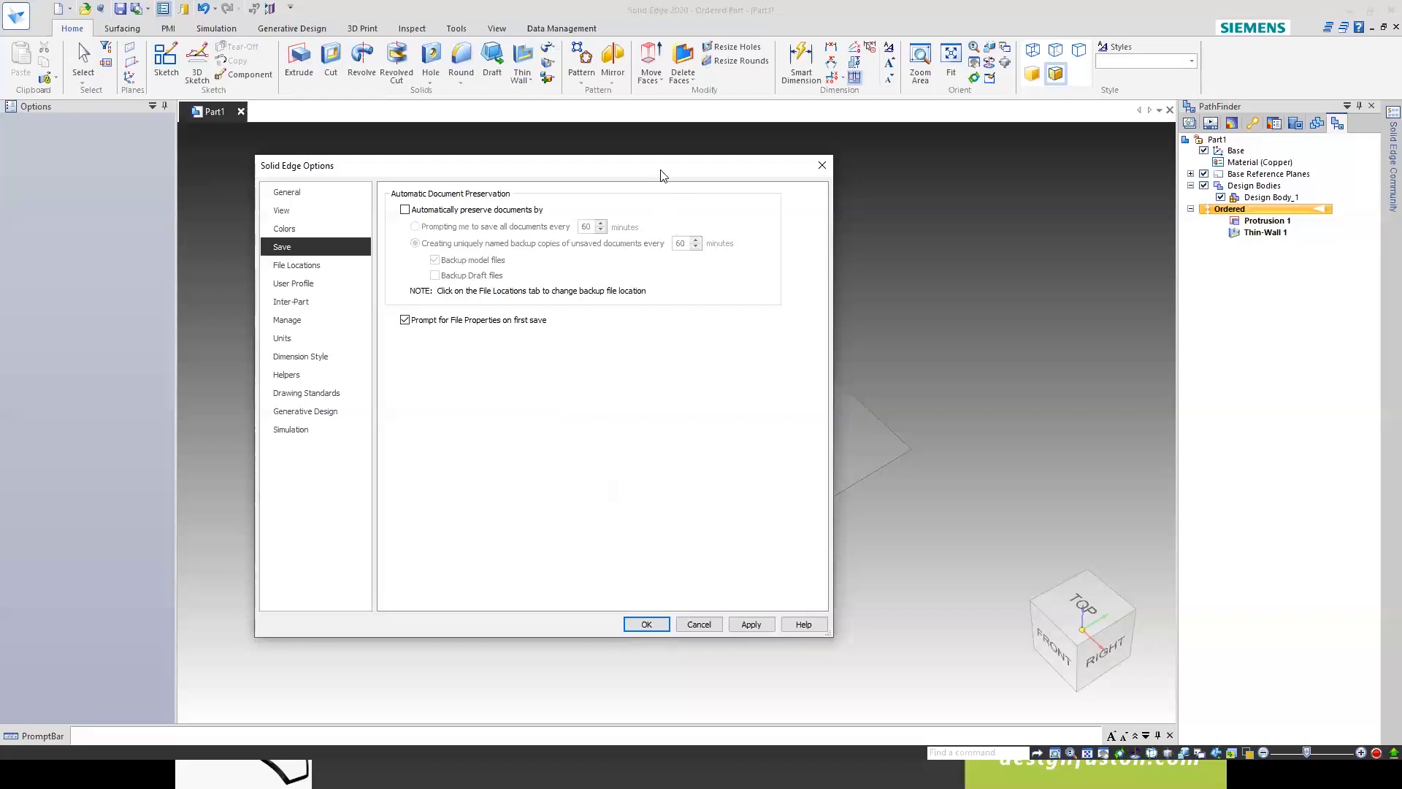
pyautogui.moveTo(675, 172); pyautogui.dragTo(844, 176)
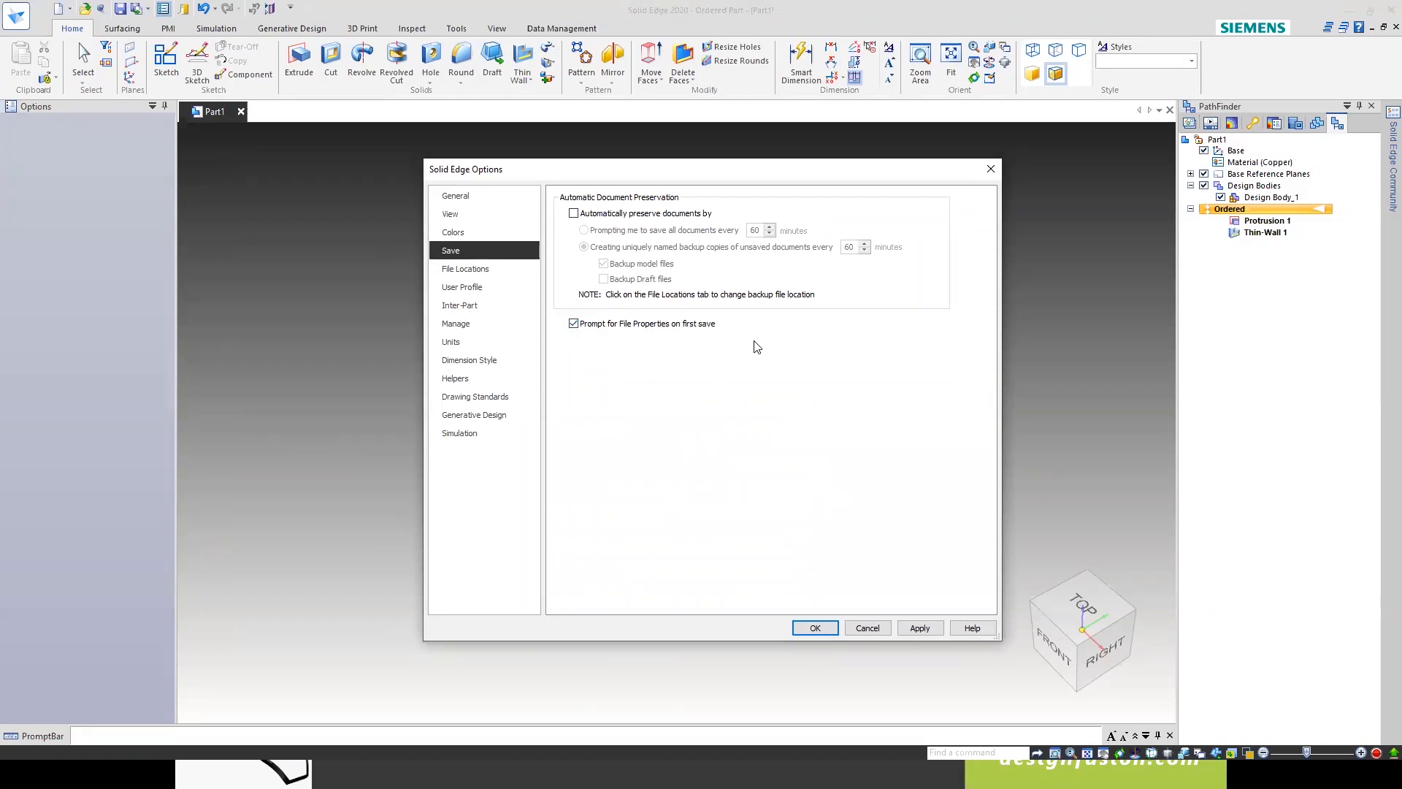
pyautogui.click(815, 628)
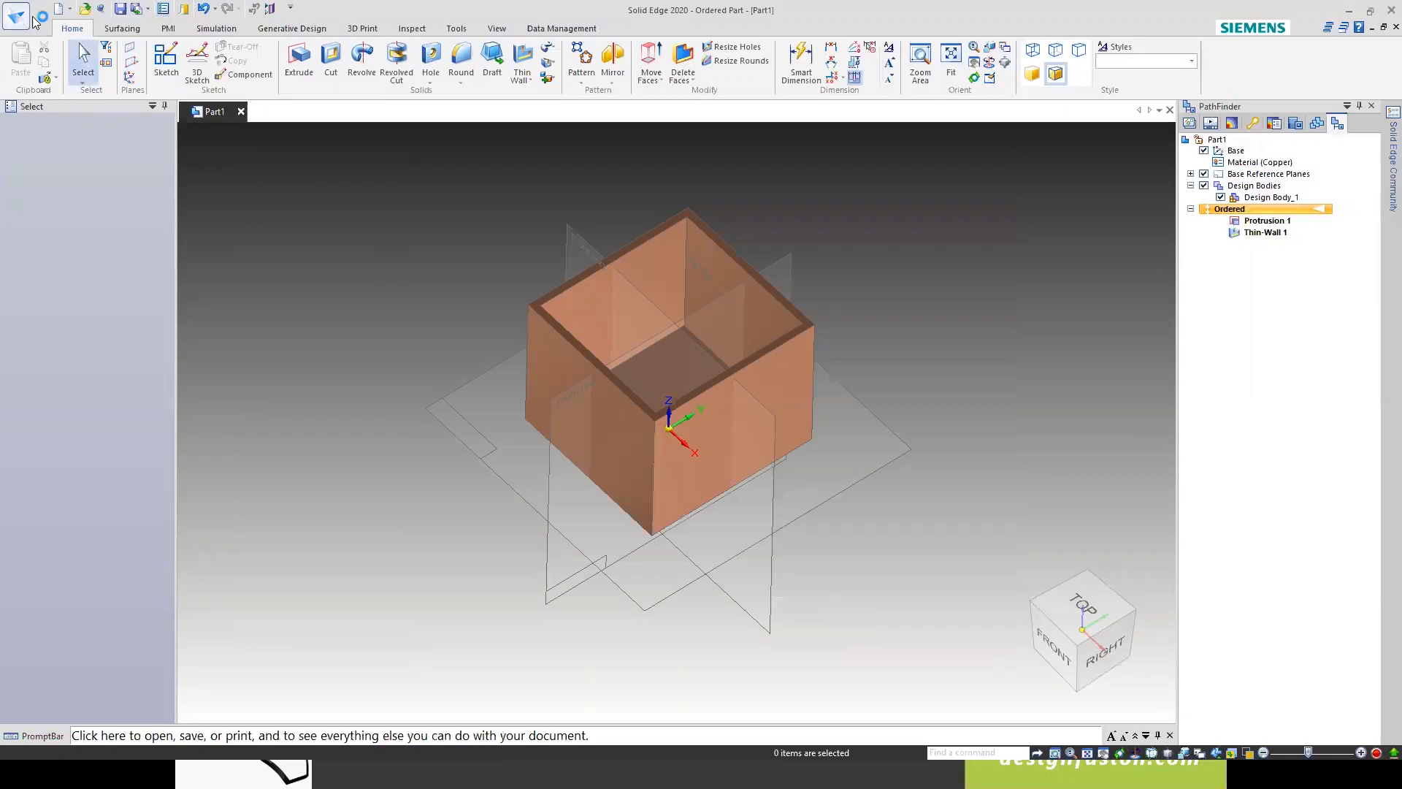
# - Start saving the part, review its summary, project, preview and custom properties, and accept them
pyautogui.click(121, 9)
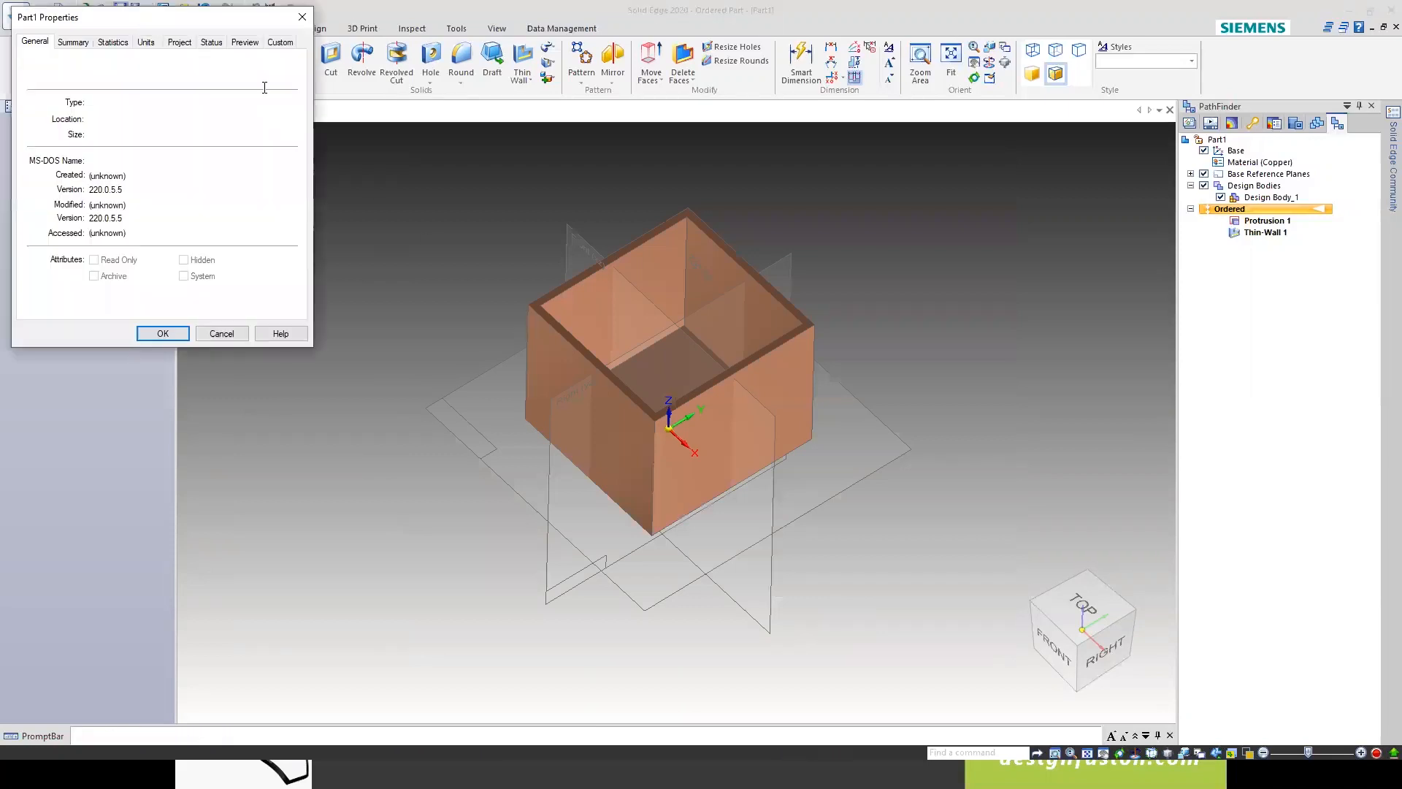
pyautogui.moveTo(231, 16); pyautogui.dragTo(443, 229)
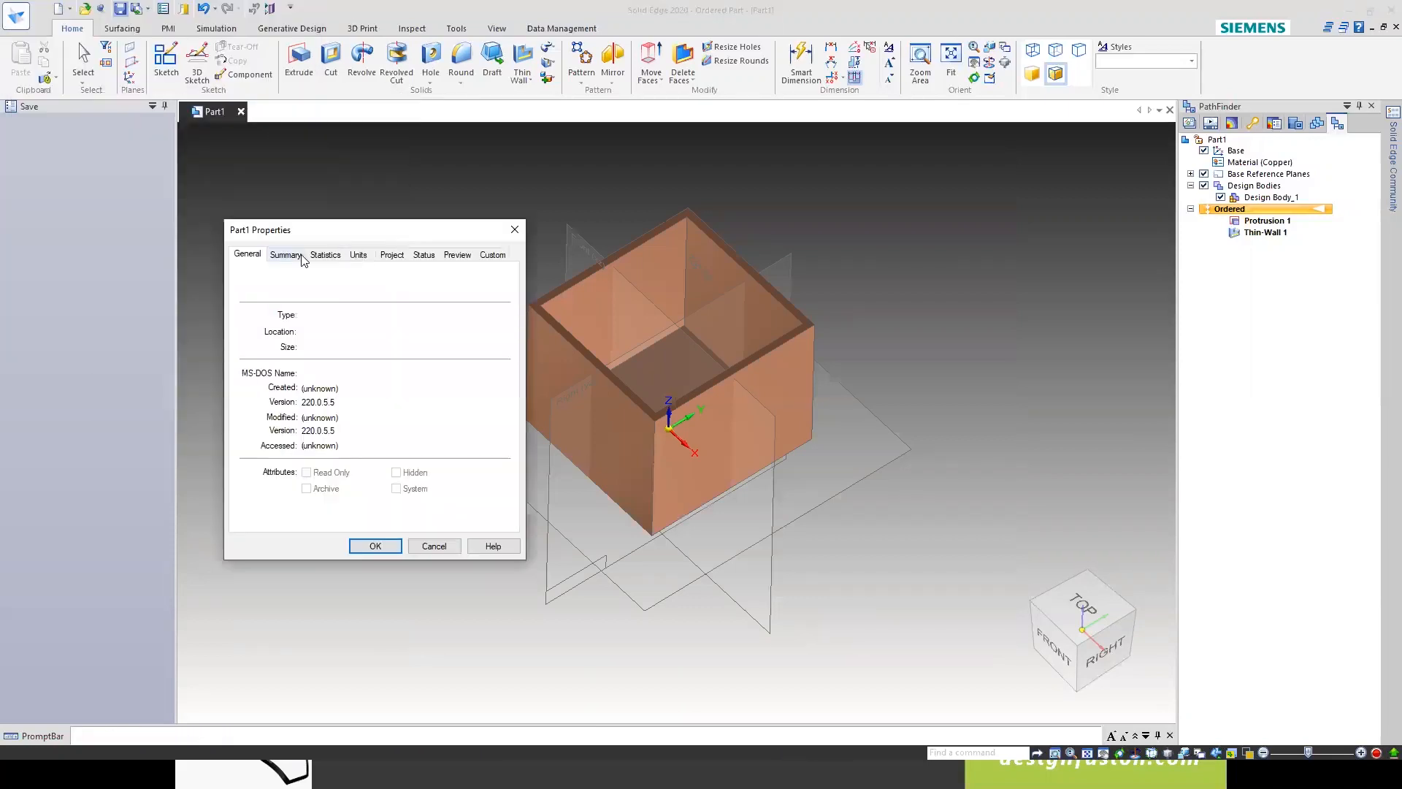
pyautogui.click(301, 258)
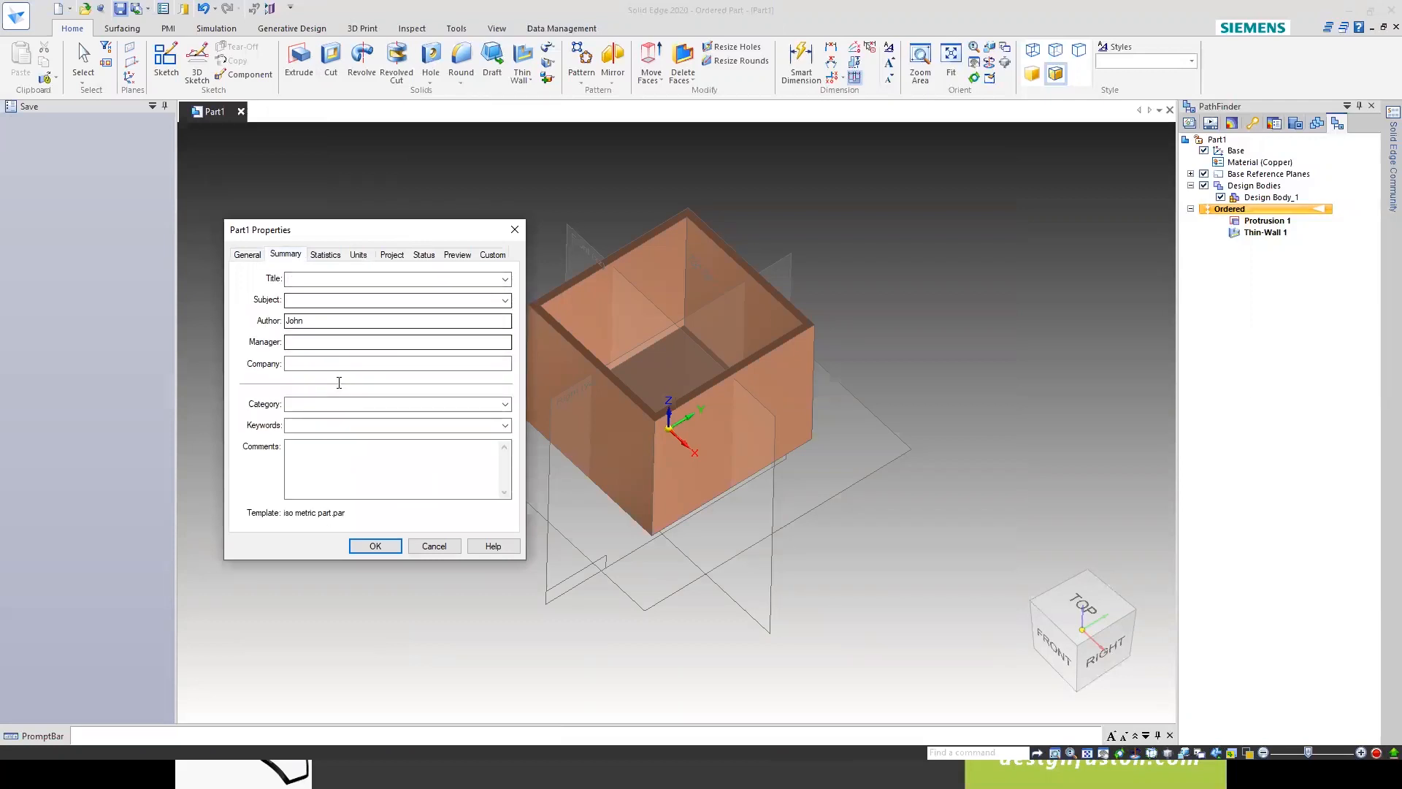
pyautogui.click(393, 258)
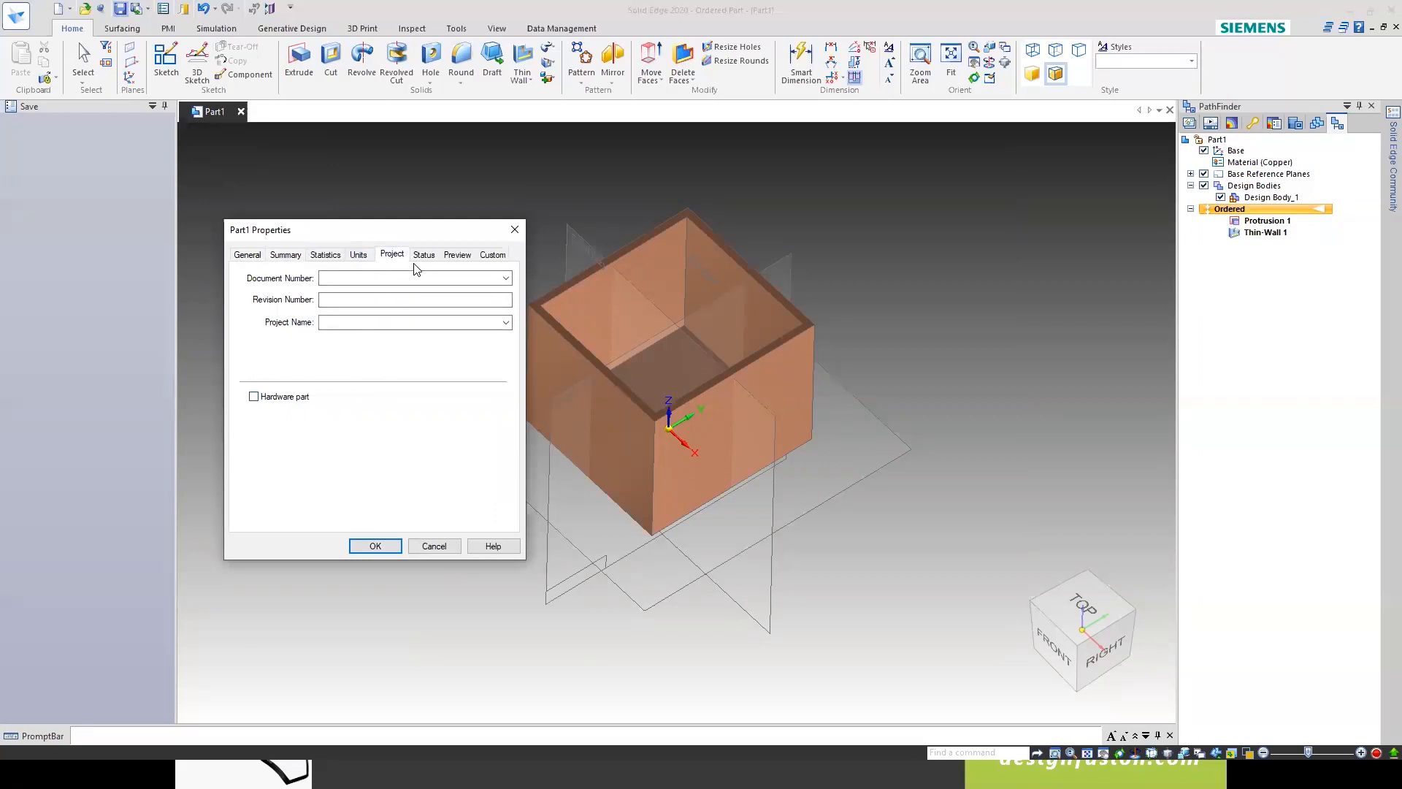
pyautogui.click(455, 256)
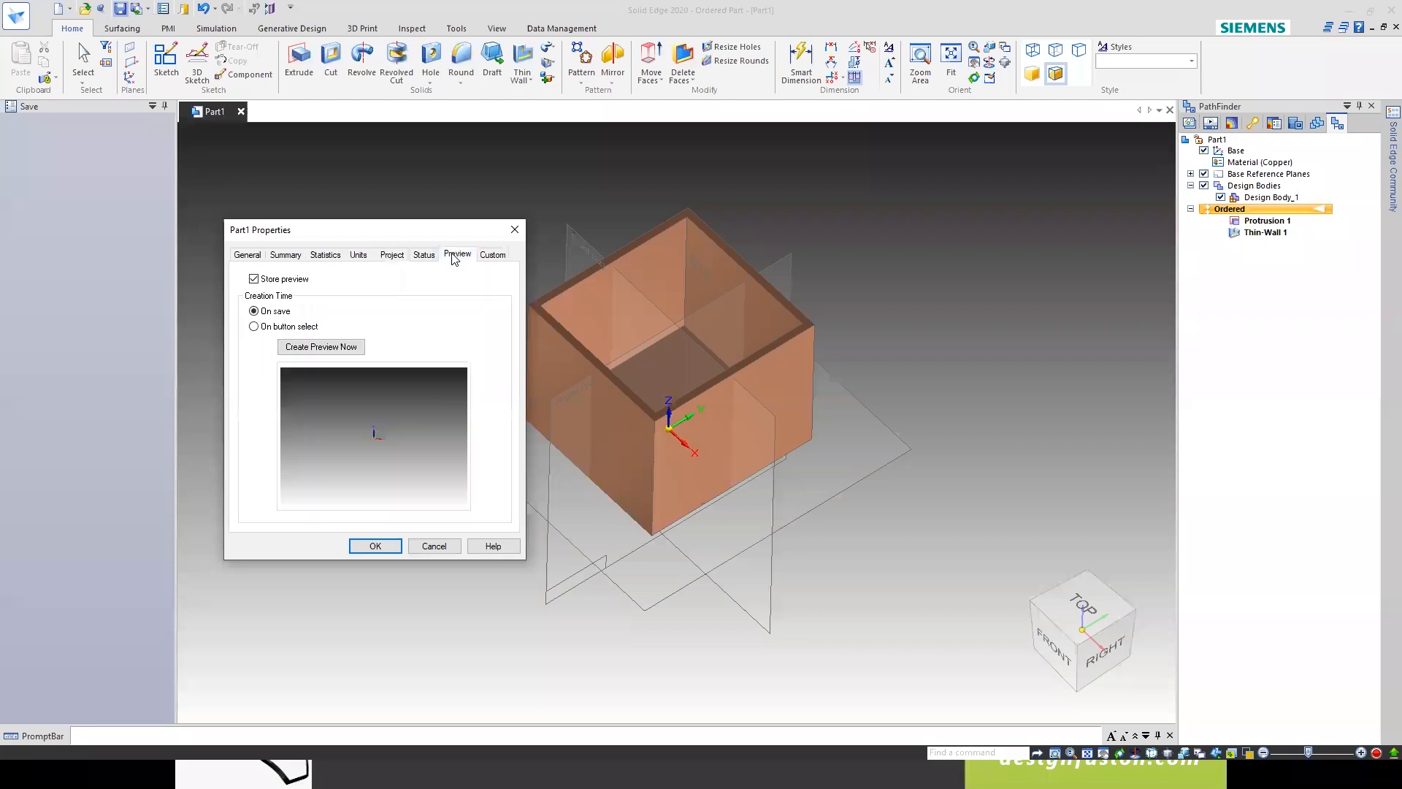
pyautogui.click(491, 256)
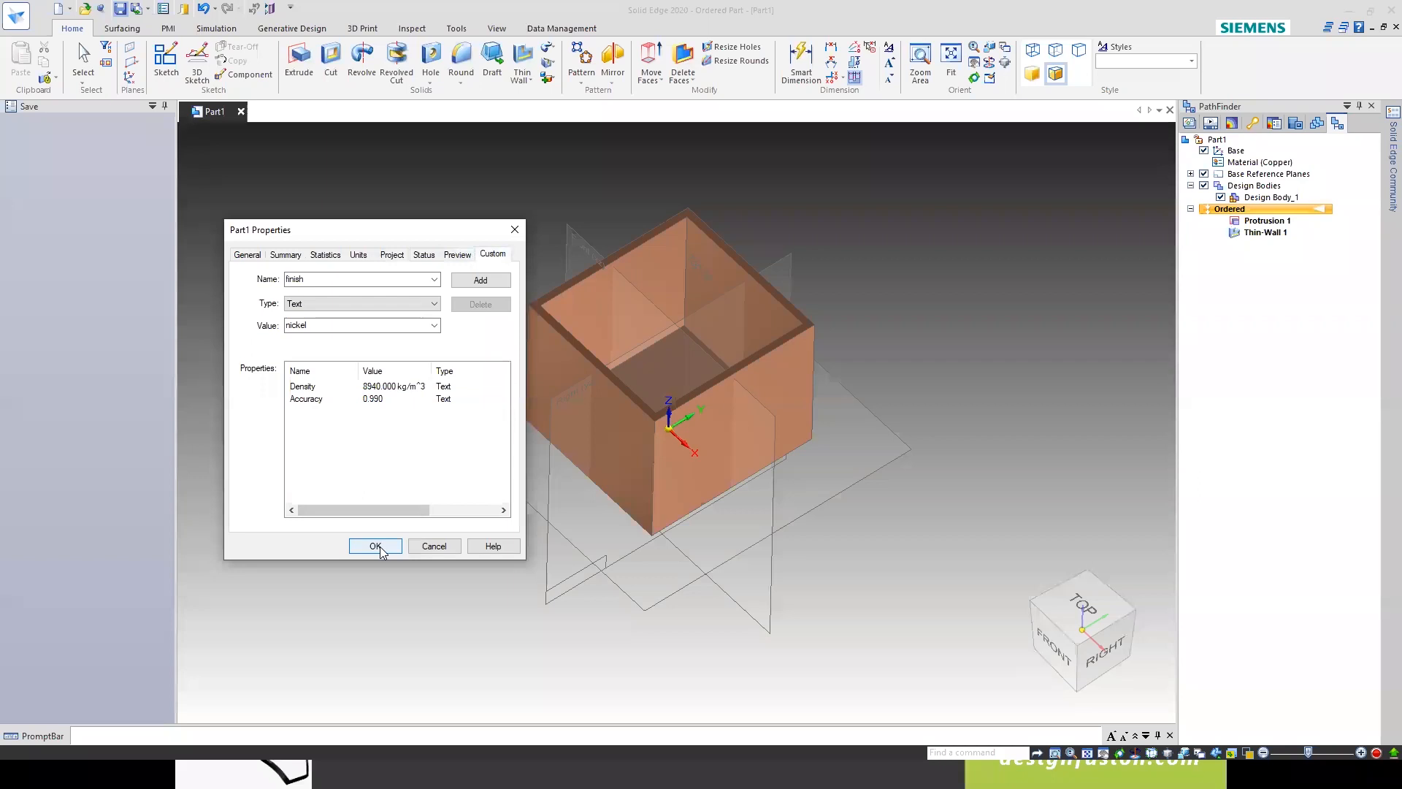
pyautogui.click(248, 255)
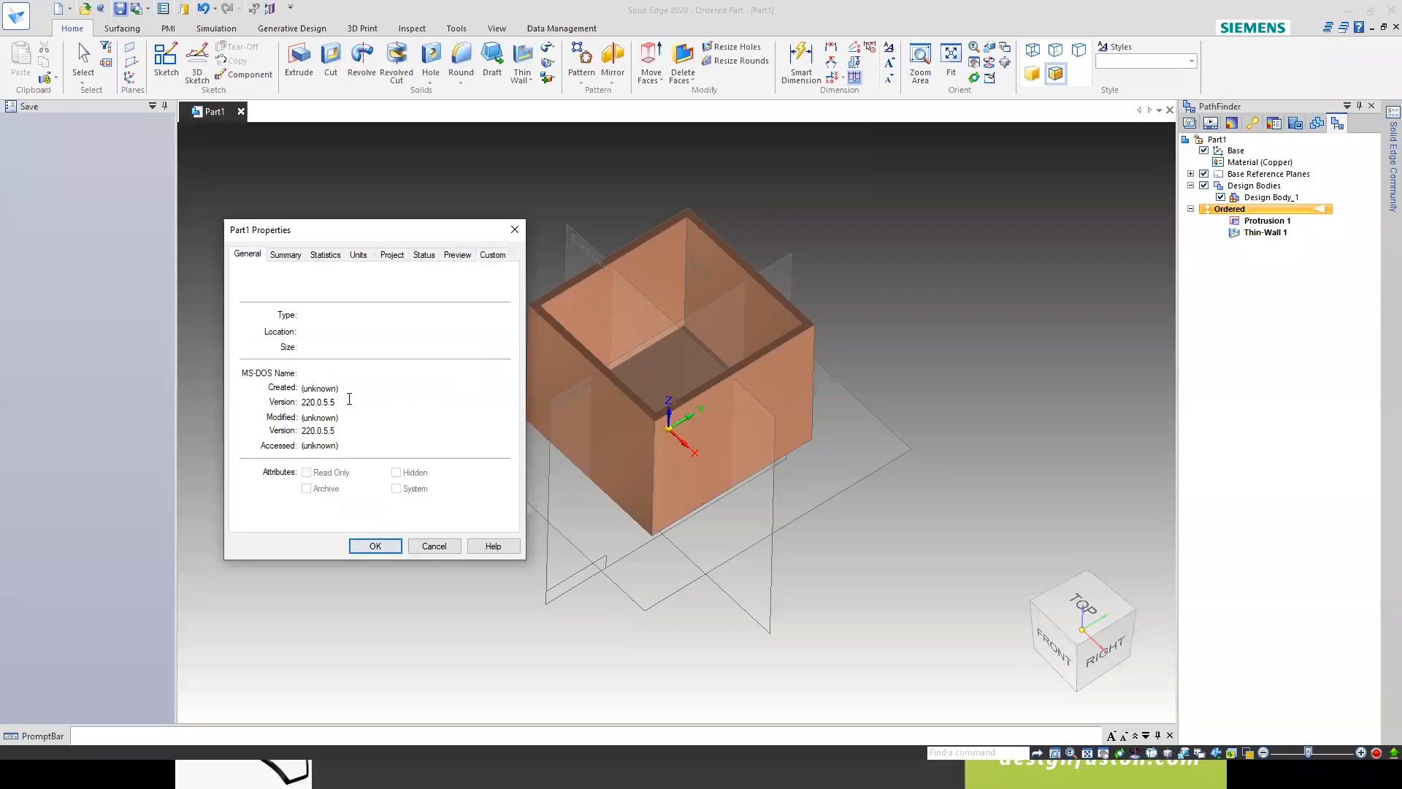
pyautogui.click(373, 545)
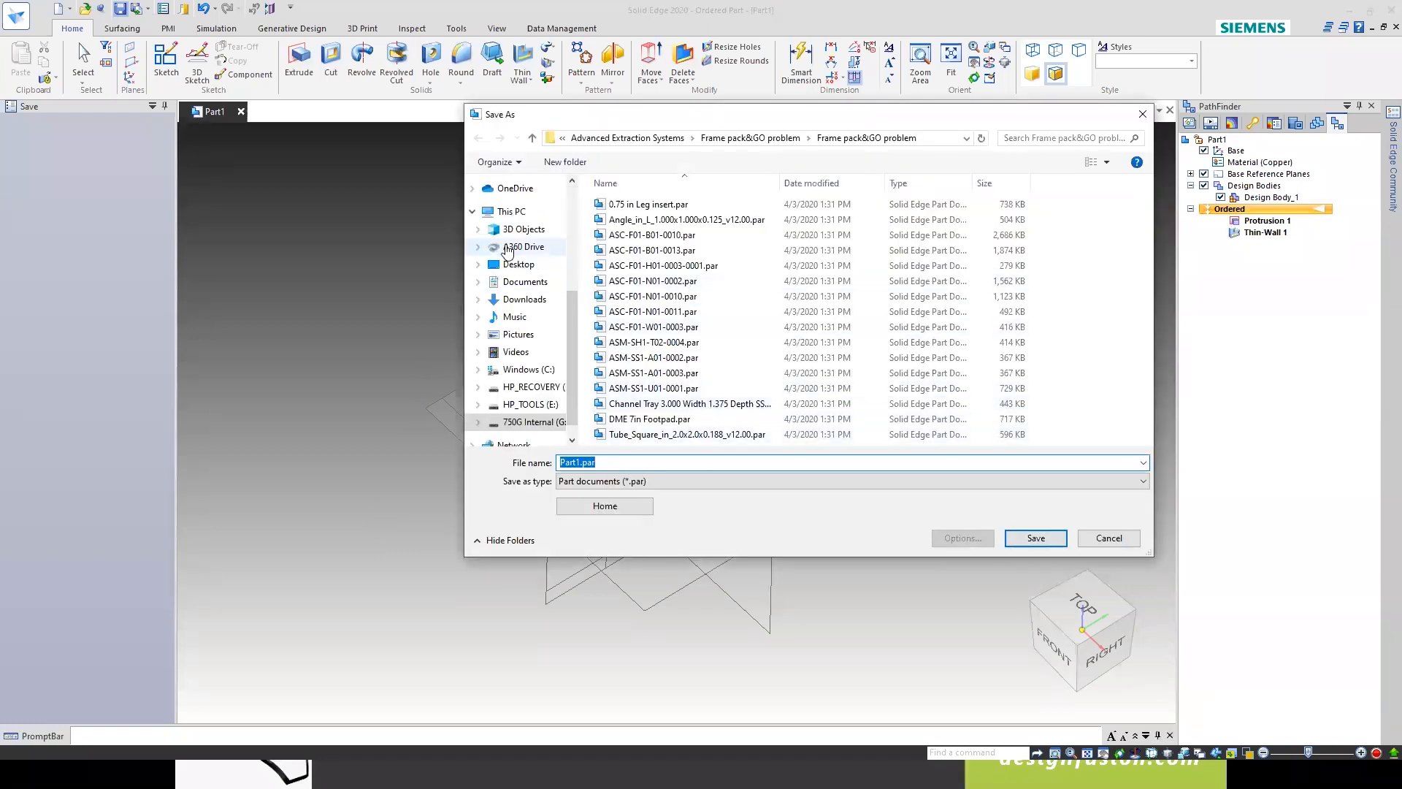
# - Save the part as Box in the Delete folder on the C: drive
pyautogui.click(532, 370)
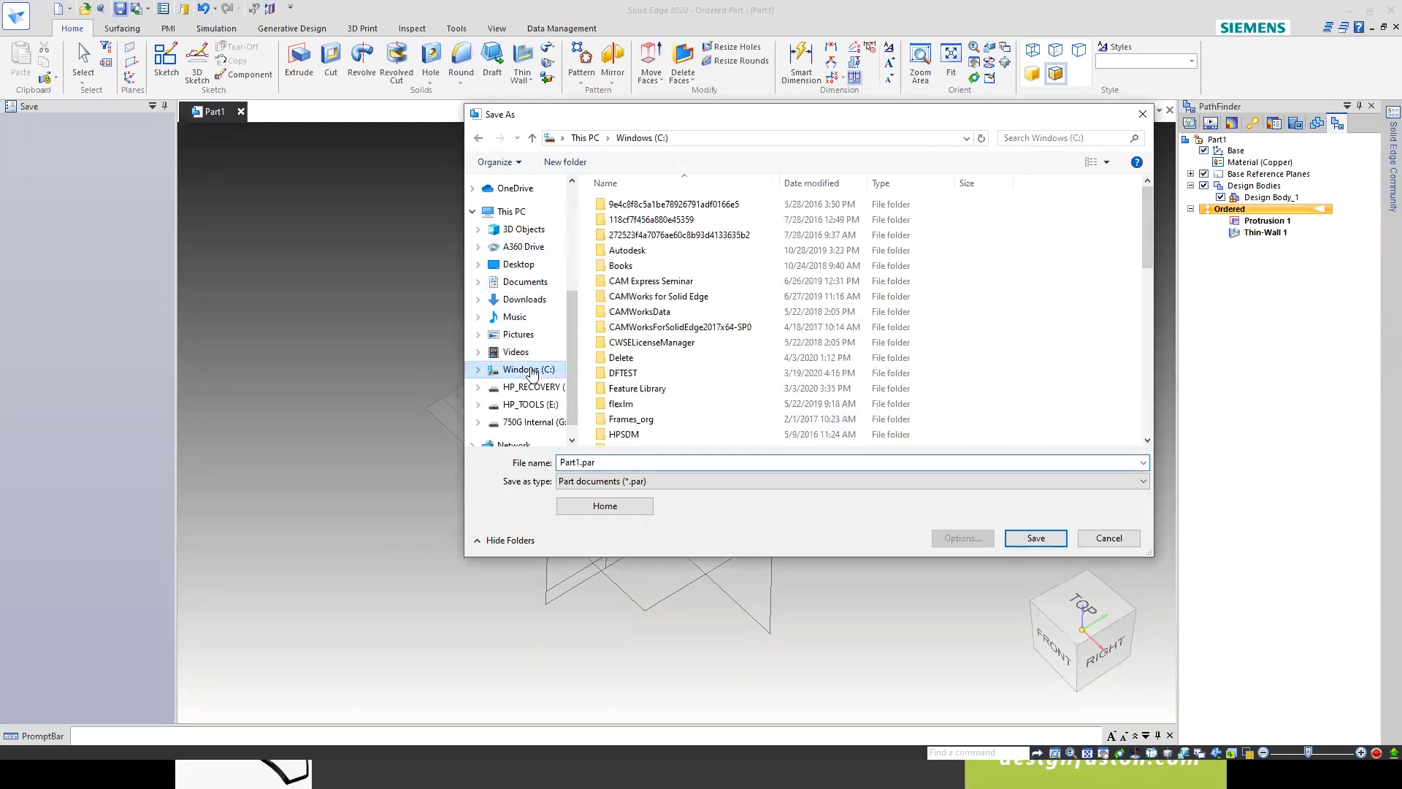
pyautogui.click(628, 358)
pyautogui.doubleClick(628, 357)
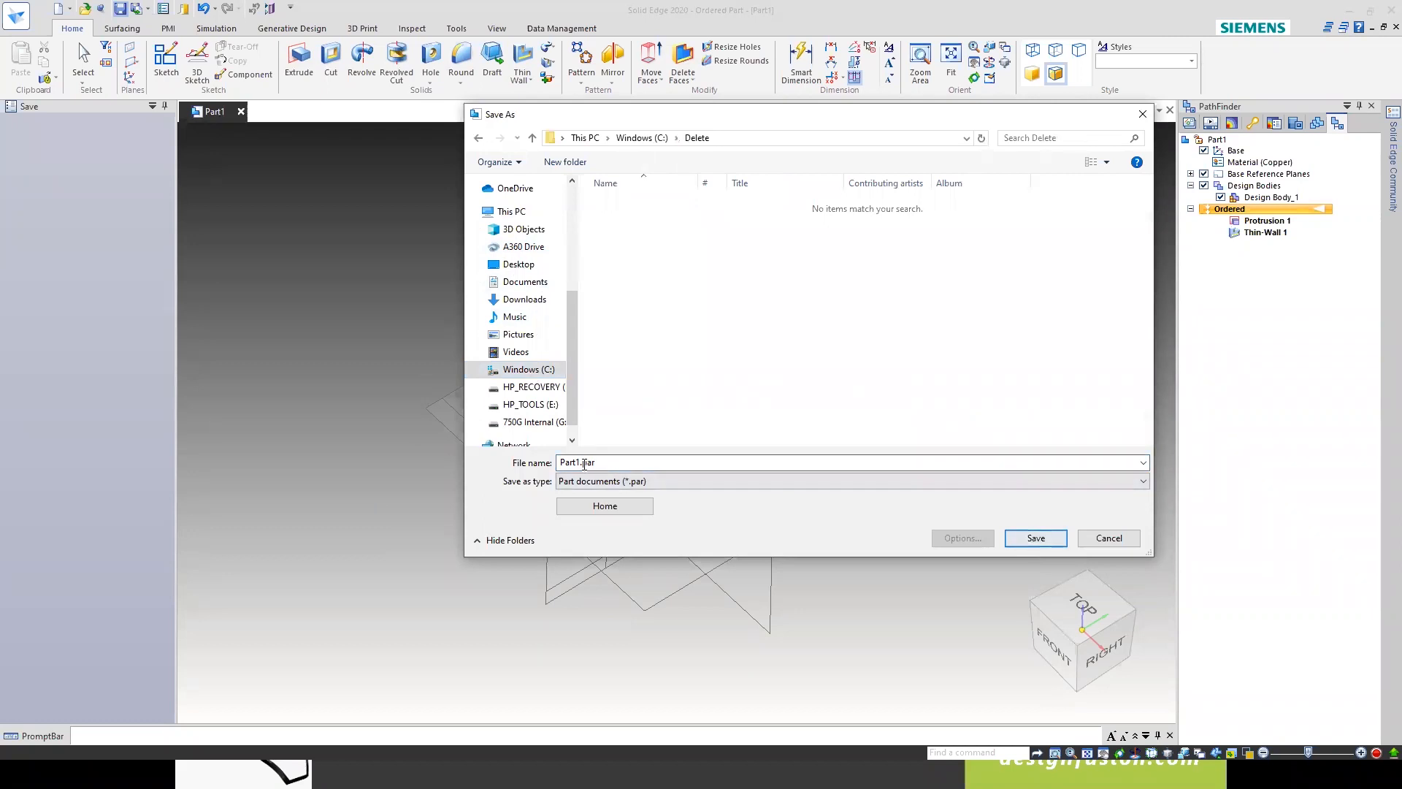
pyautogui.moveTo(599, 463); pyautogui.dragTo(545, 468)
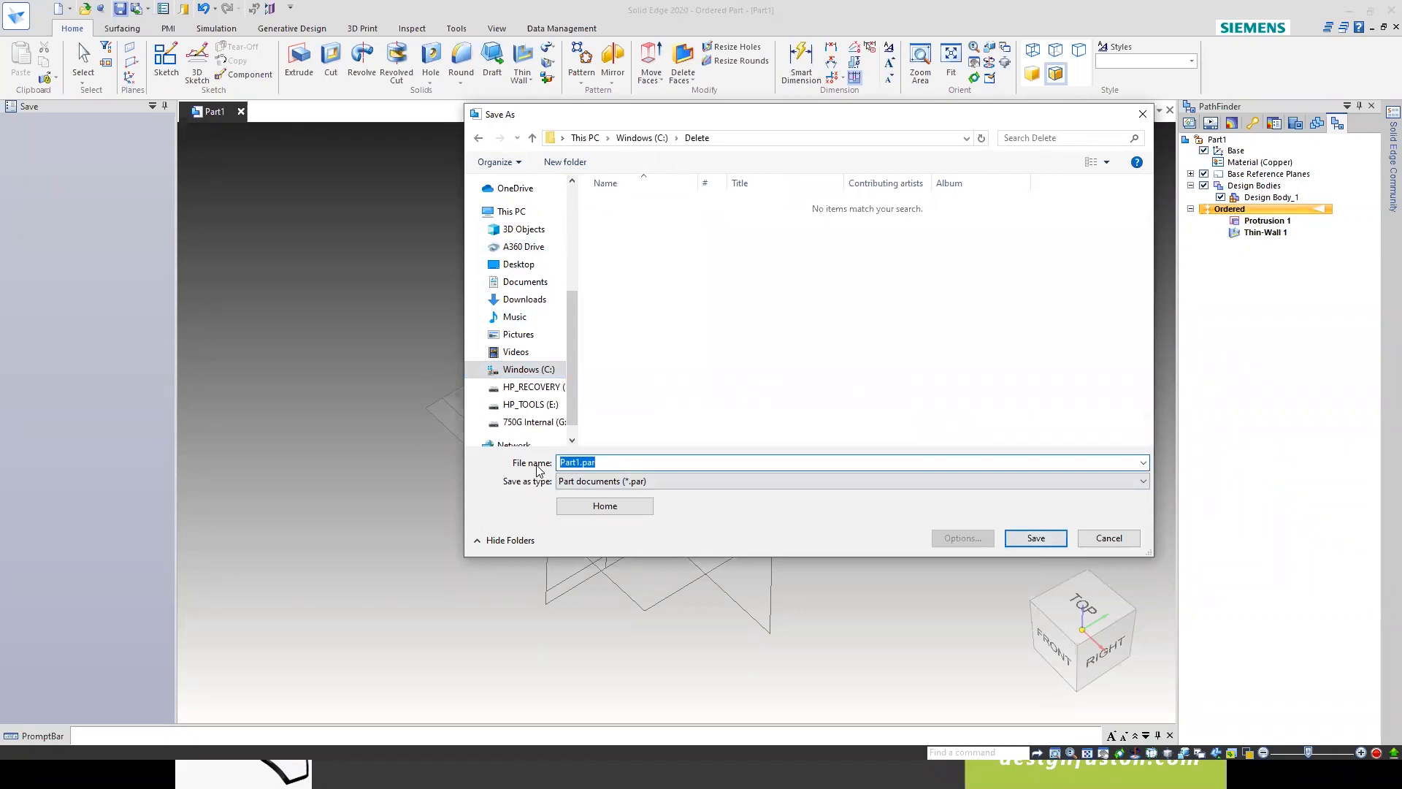
pyautogui.write('Box')
pyautogui.press('Tab')
pyautogui.click(1037, 538)
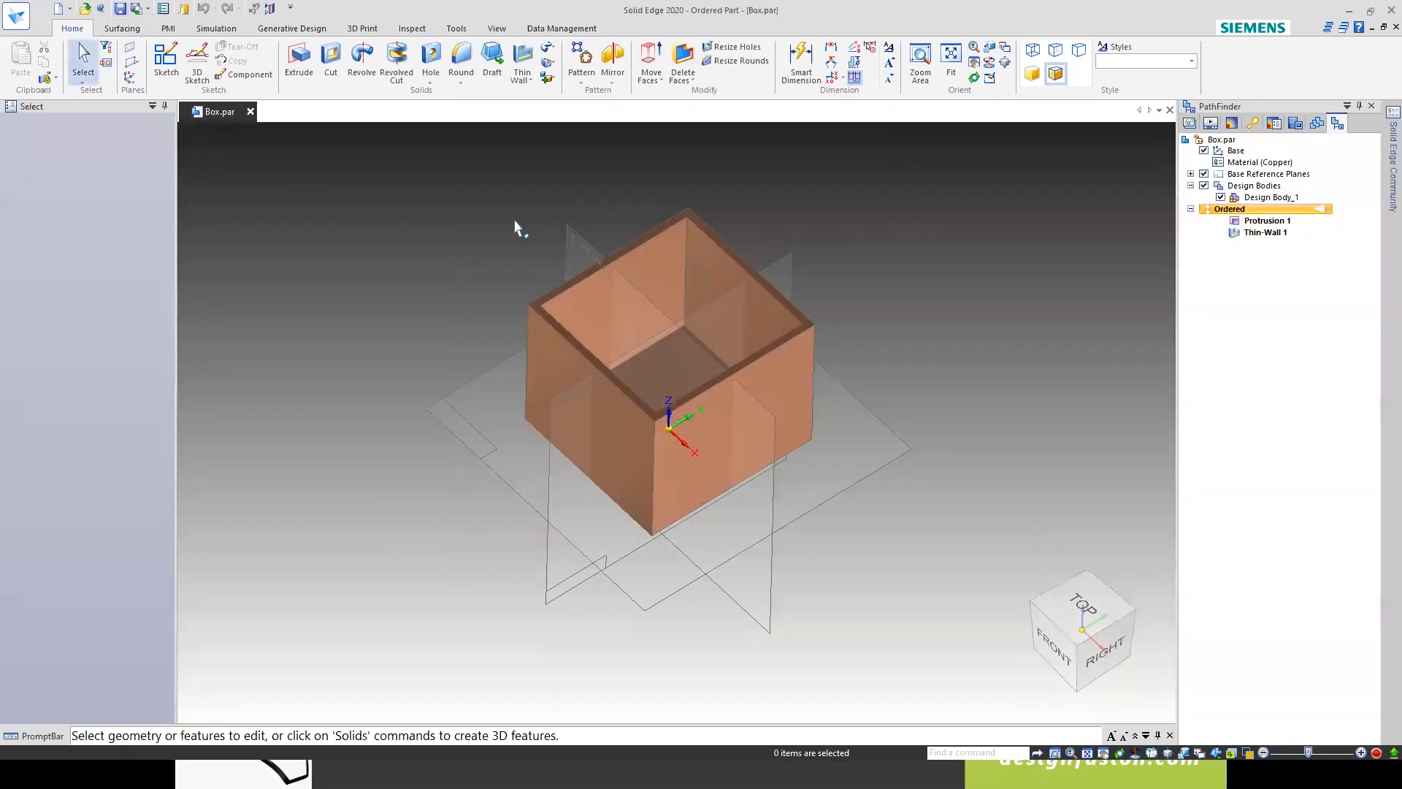
# - Close the part and reopen Box.par from the Delete folder, listing all Solid Edge documents
pyautogui.click(251, 113)
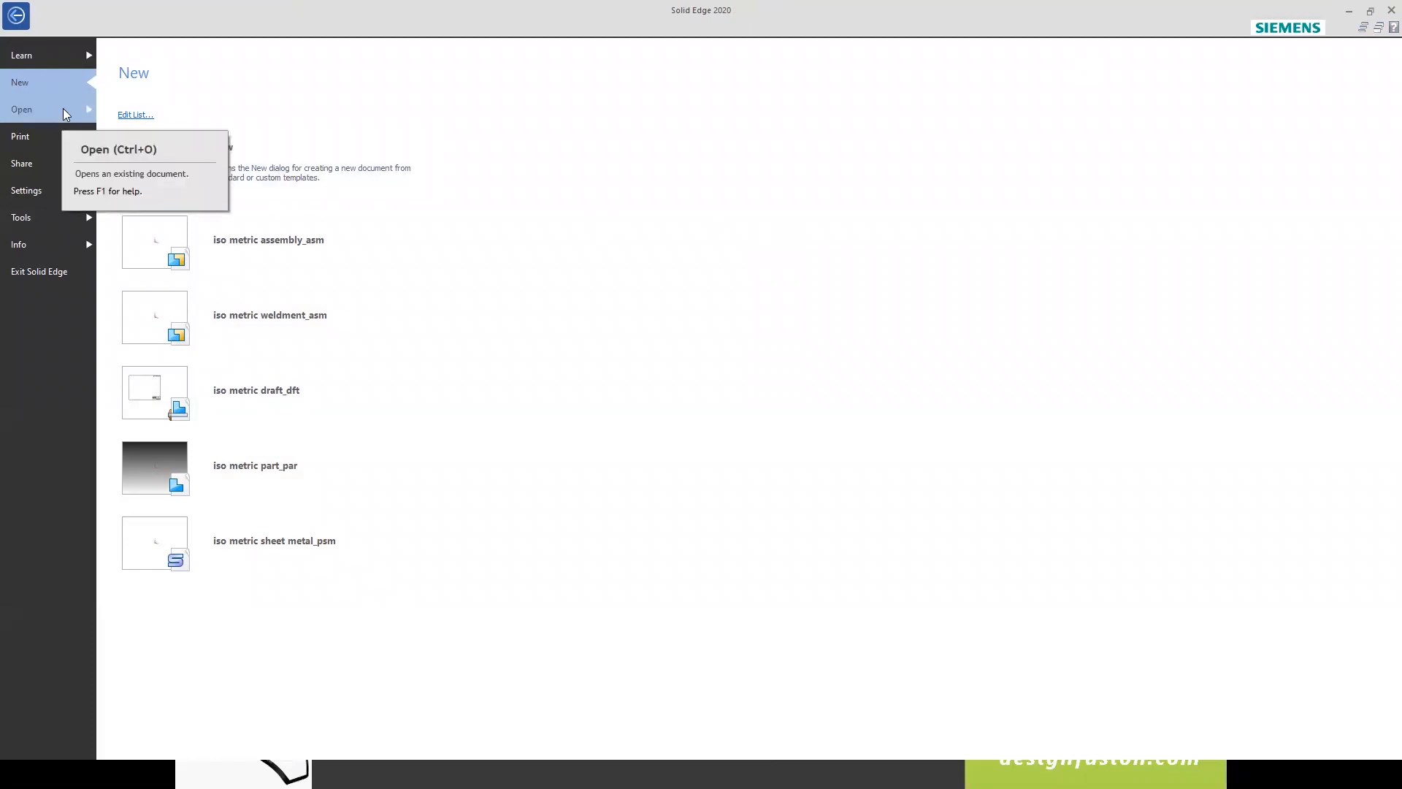
pyautogui.click(35, 110)
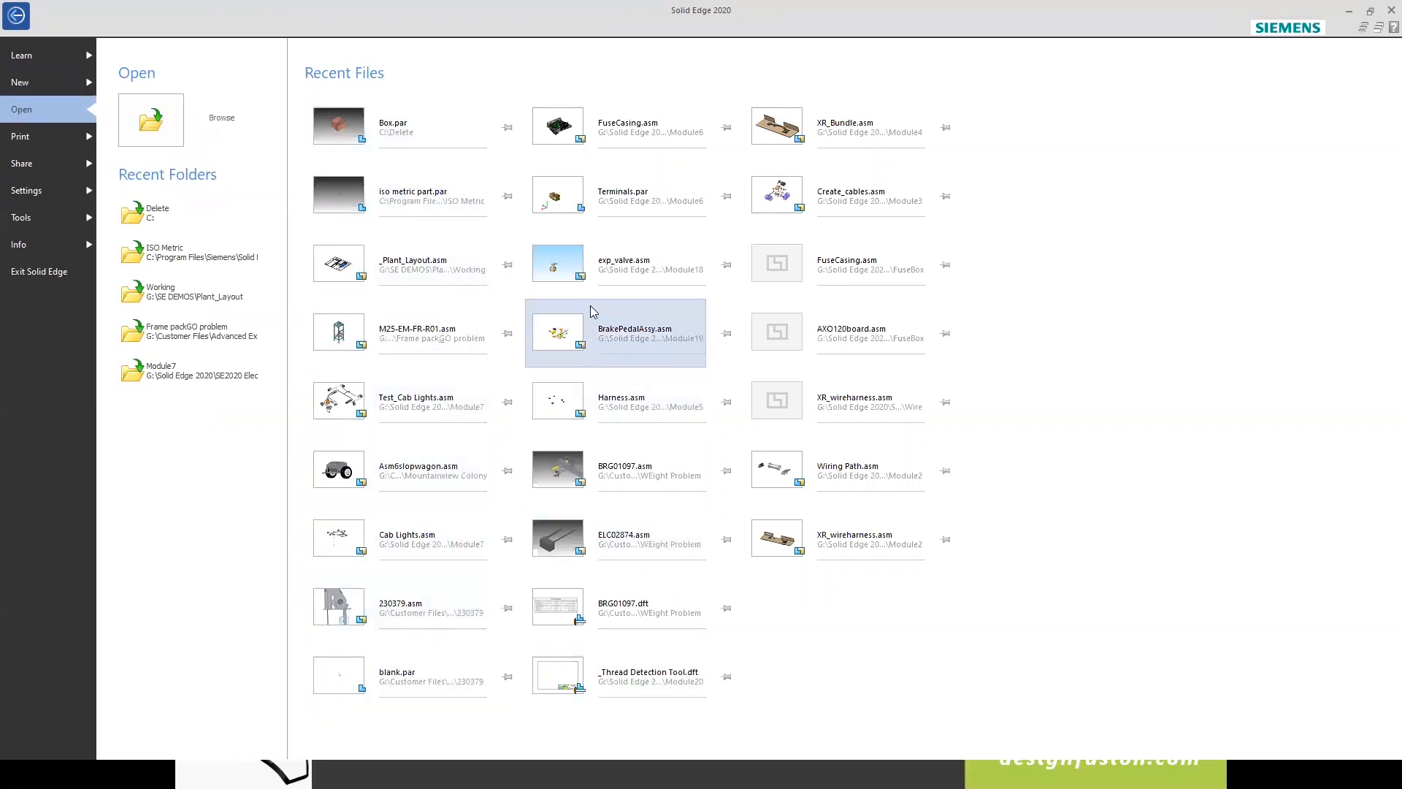
pyautogui.click(165, 123)
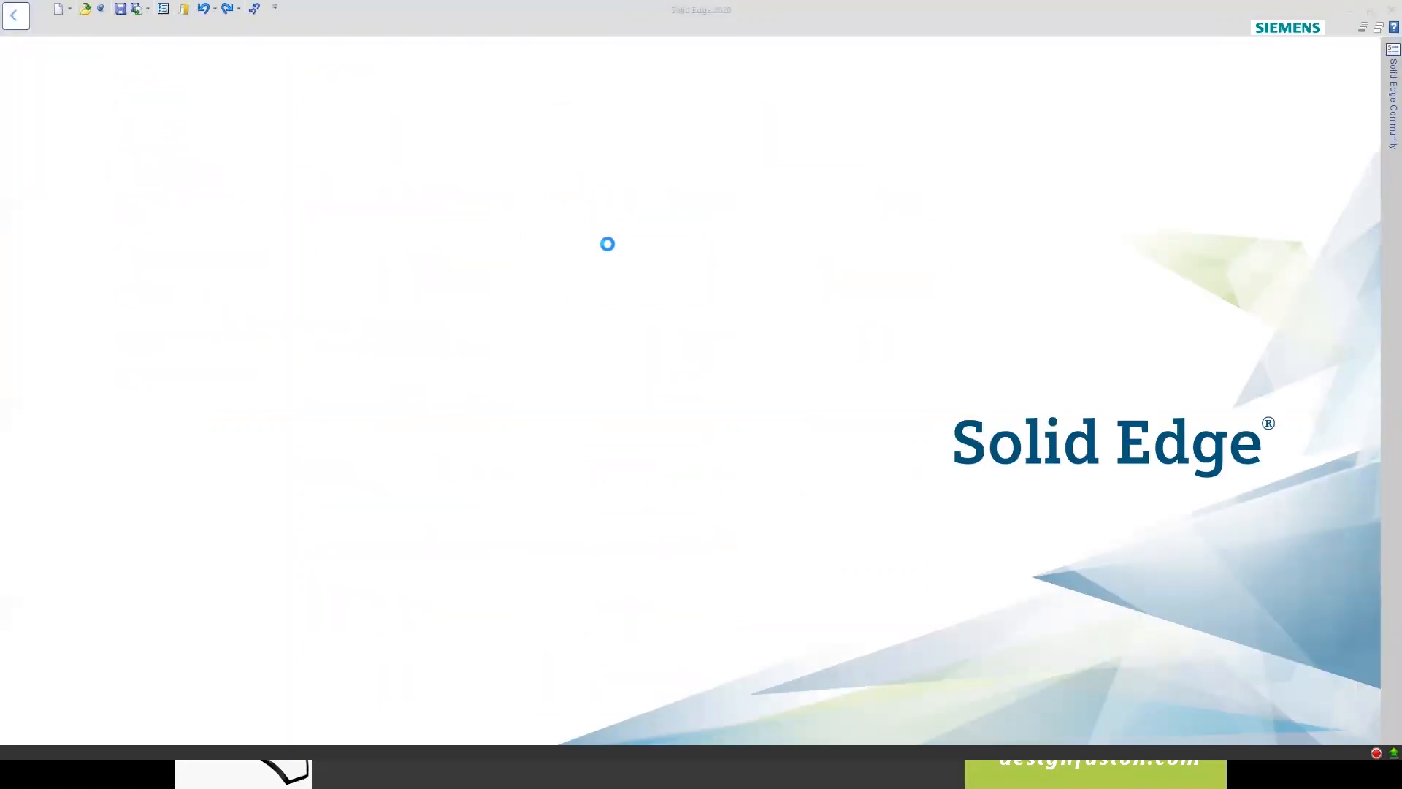
pyautogui.scroll(1, 608, 248)
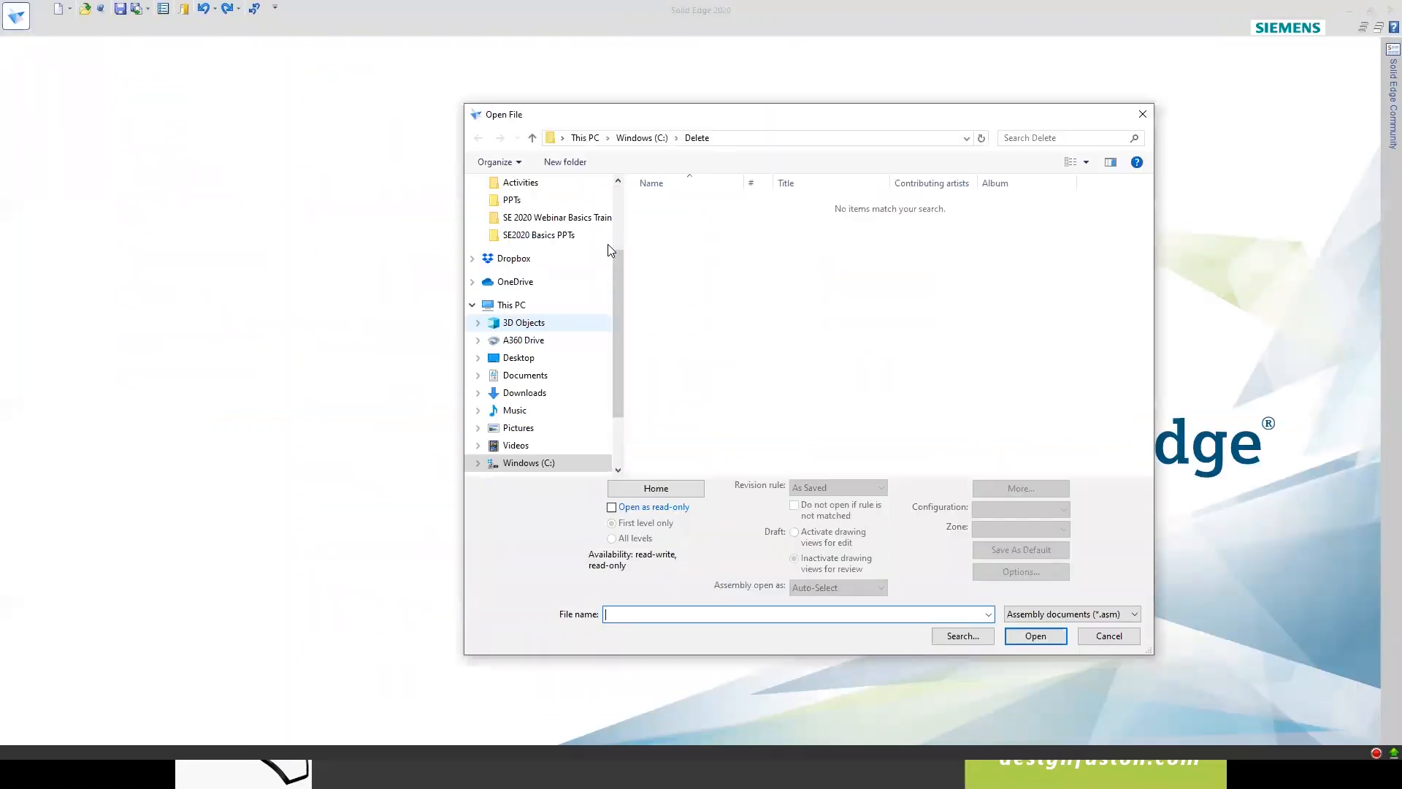
pyautogui.click(1134, 613)
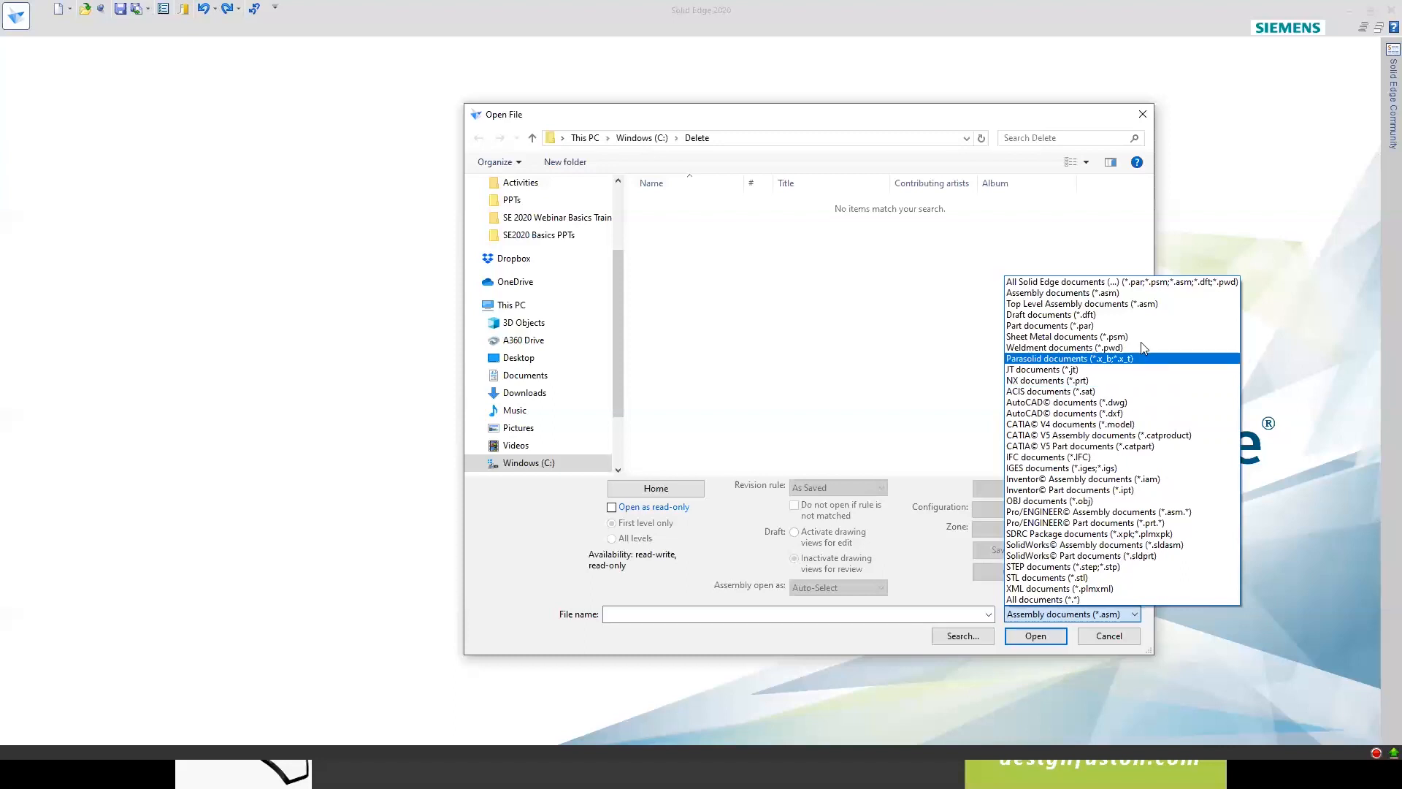
pyautogui.click(1152, 284)
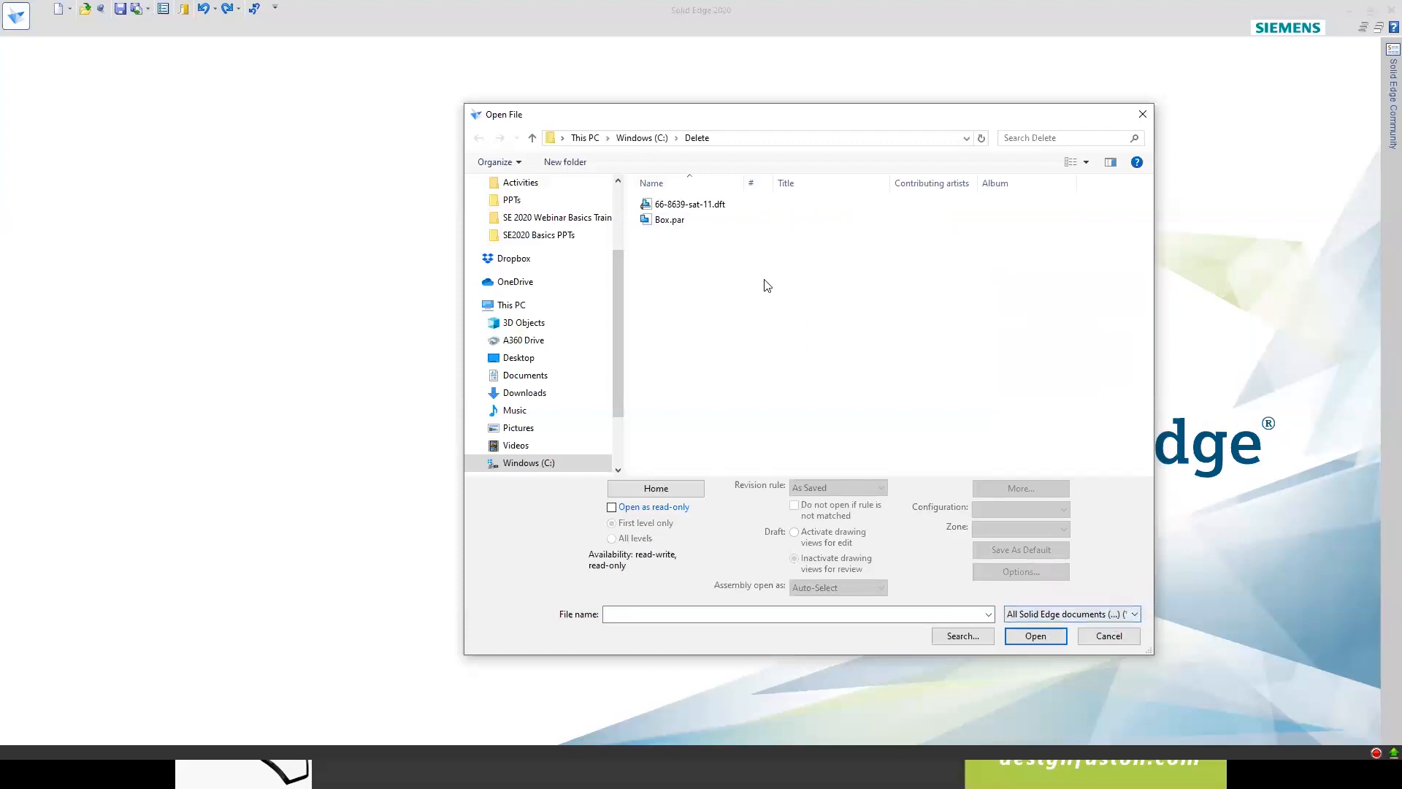
pyautogui.click(672, 223)
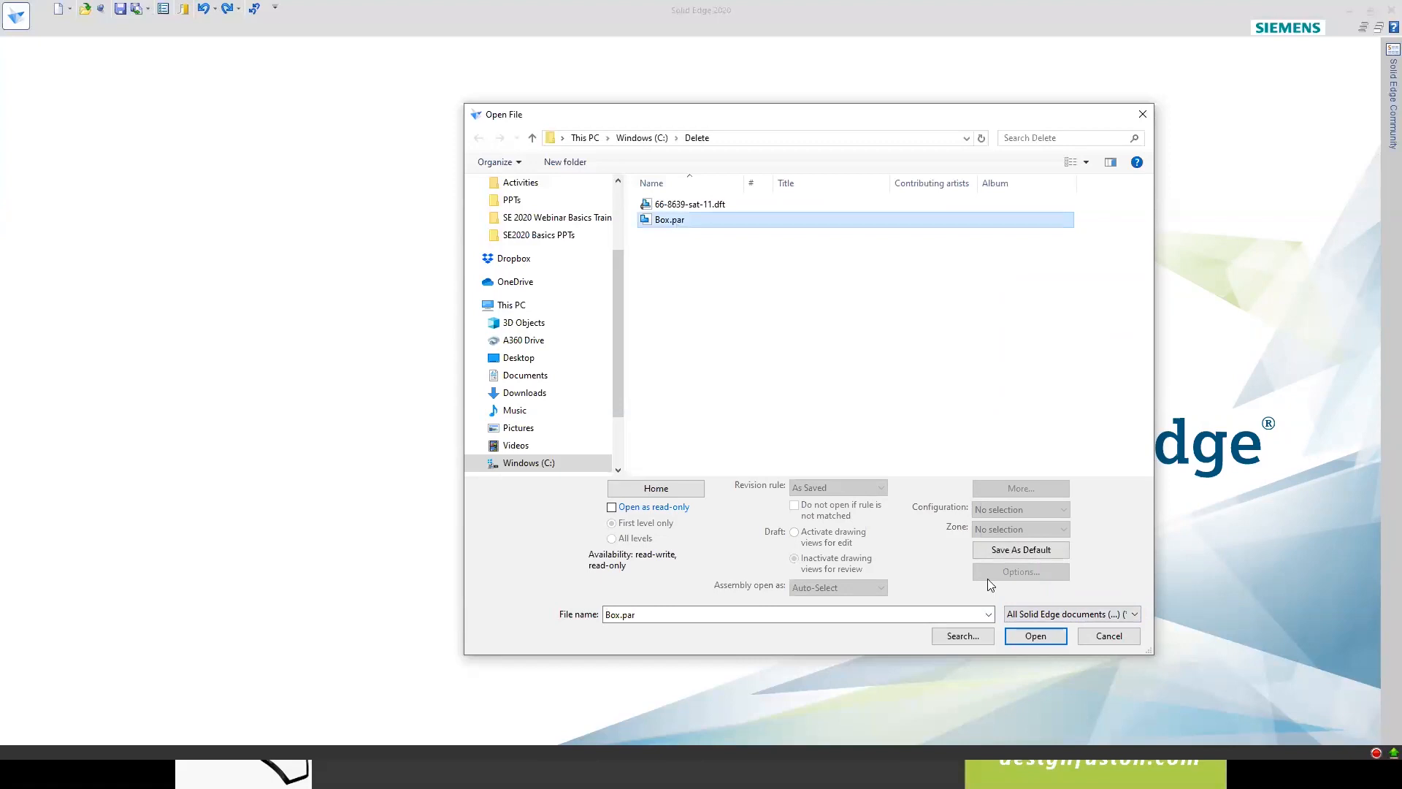
pyautogui.click(1028, 635)
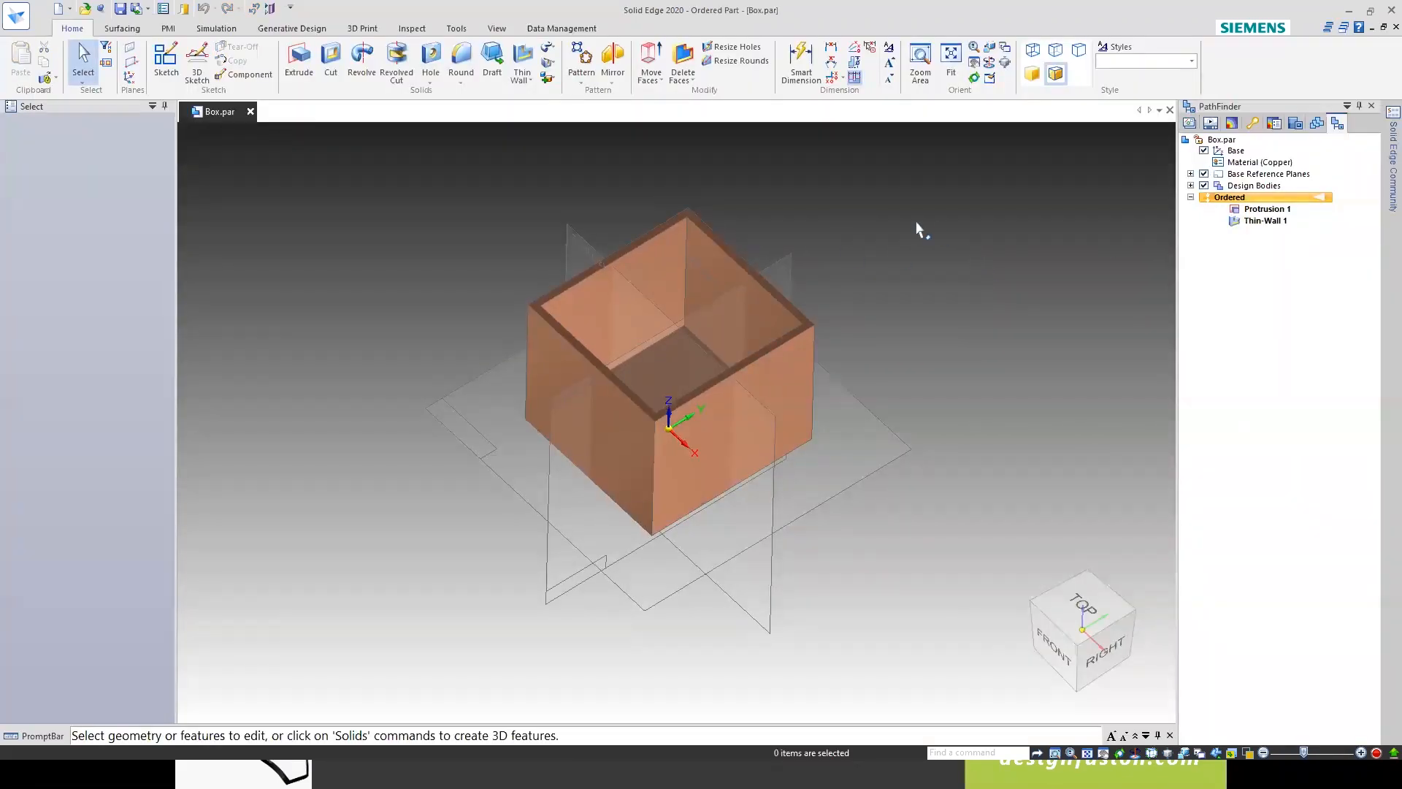
# - Review the rendering settings in the View Overrides and close them without changes
pyautogui.rightClick(931, 244)
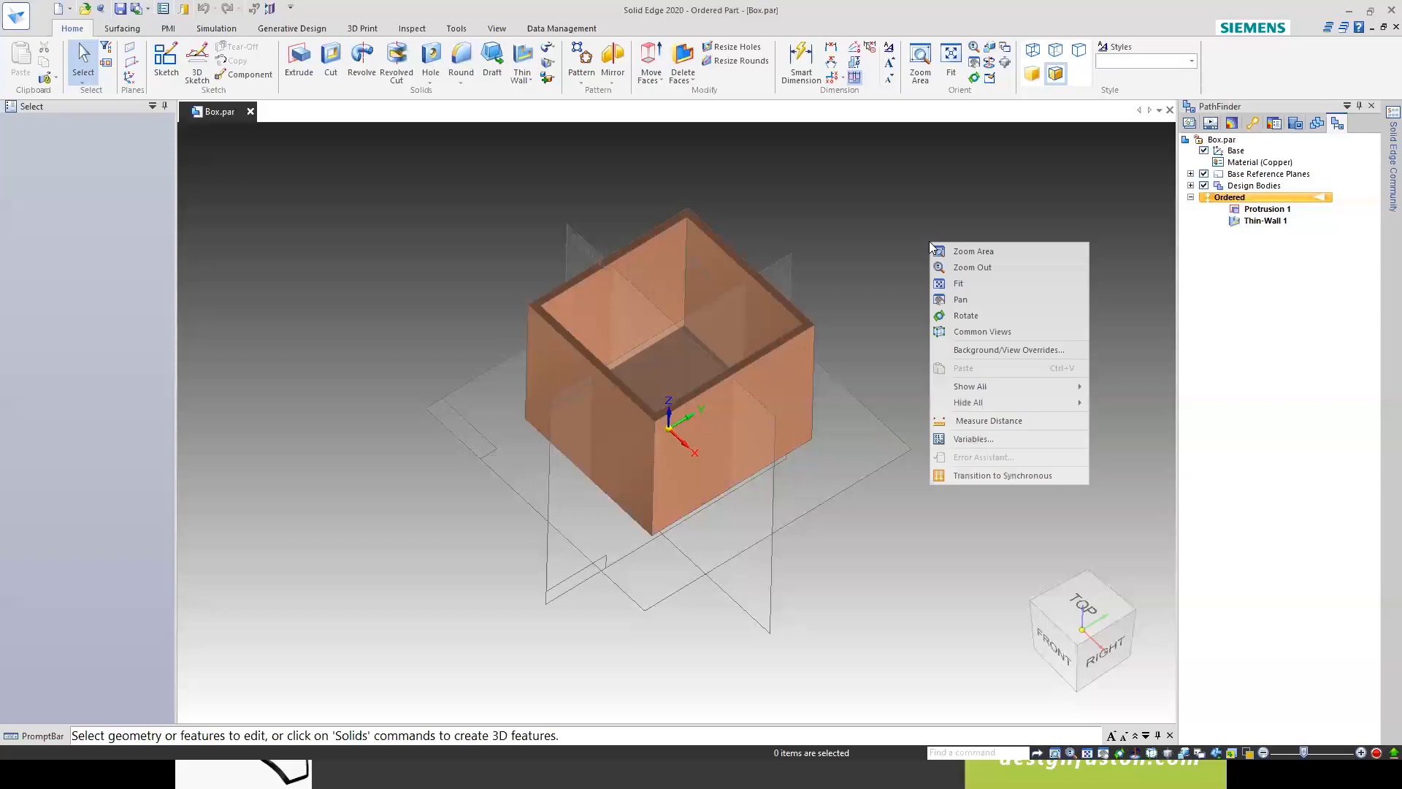
pyautogui.click(880, 244)
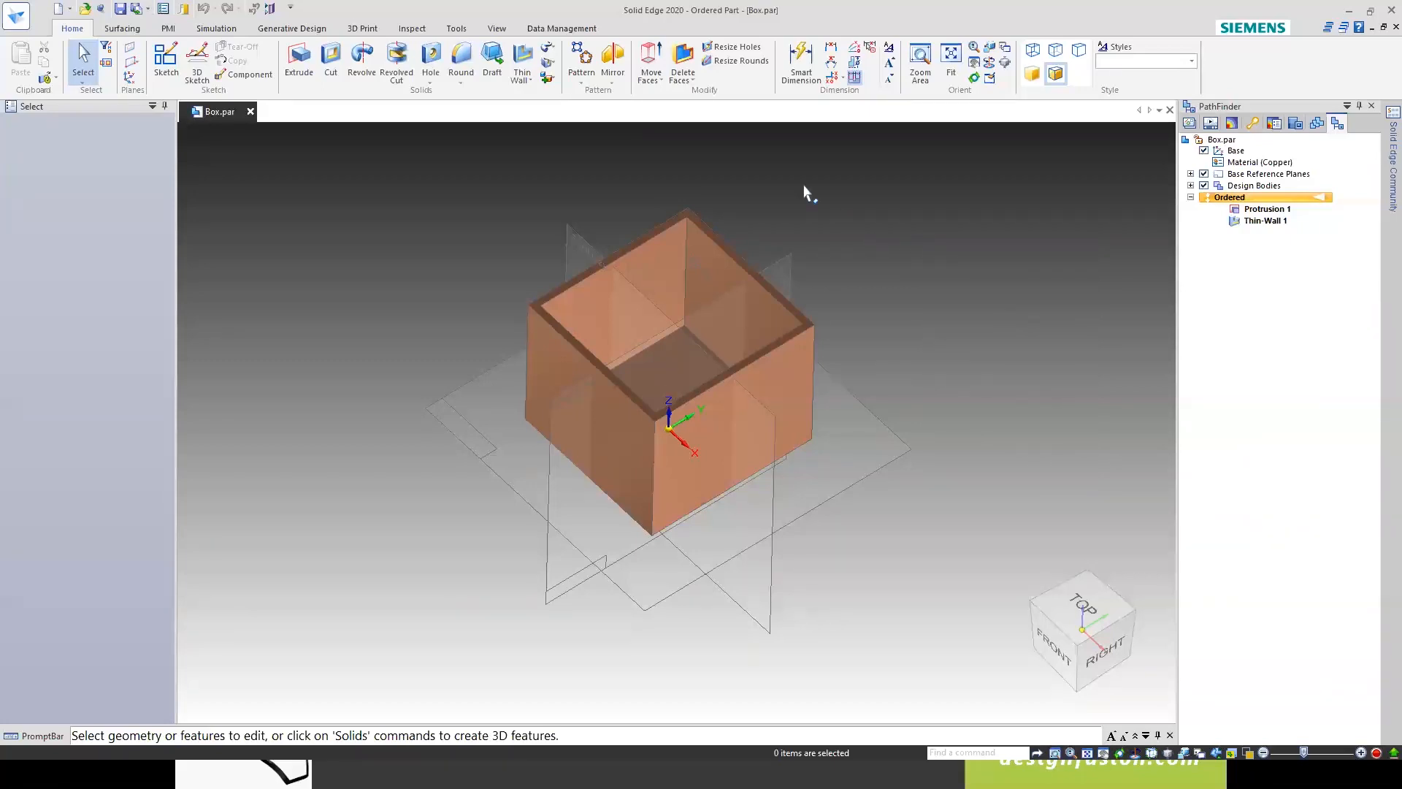
pyautogui.click(500, 31)
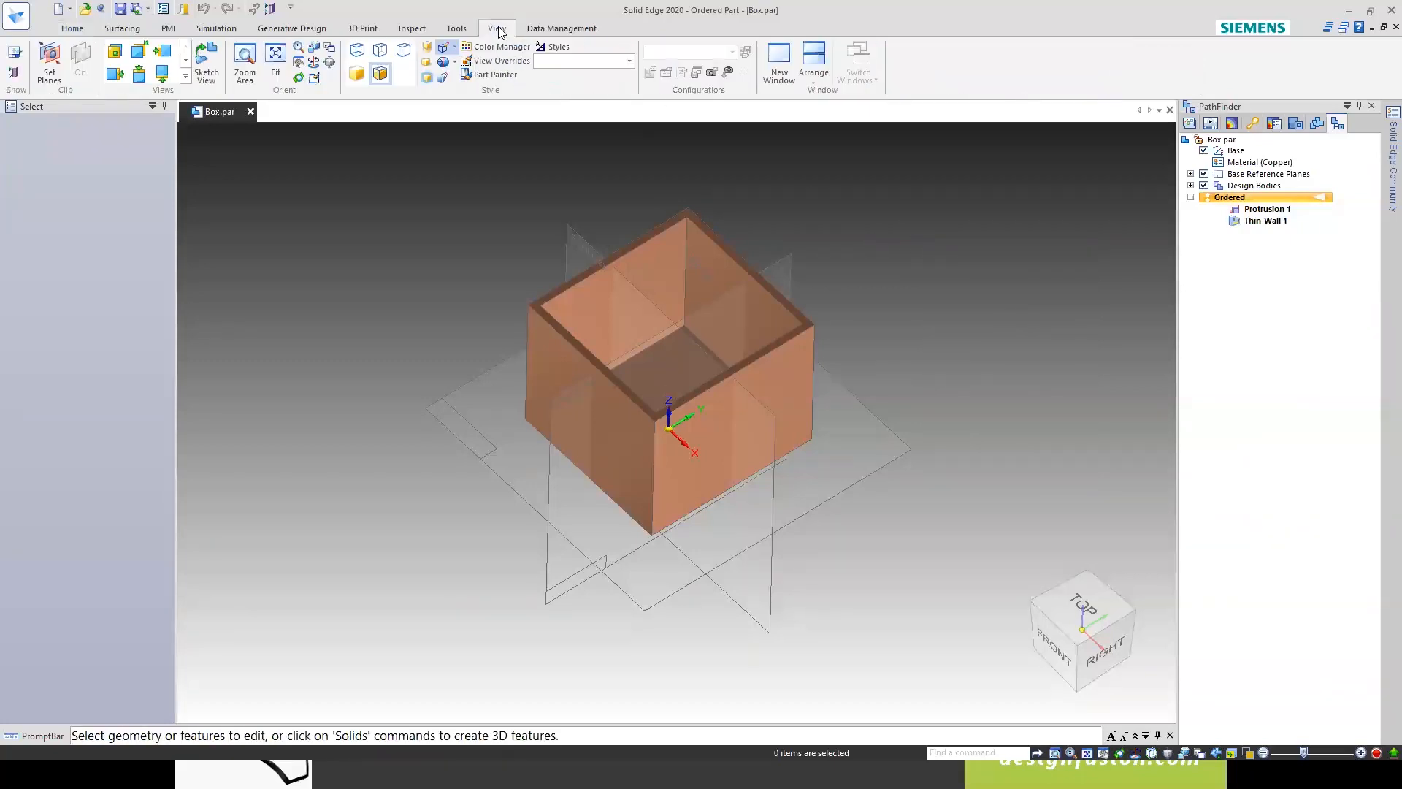
pyautogui.click(511, 64)
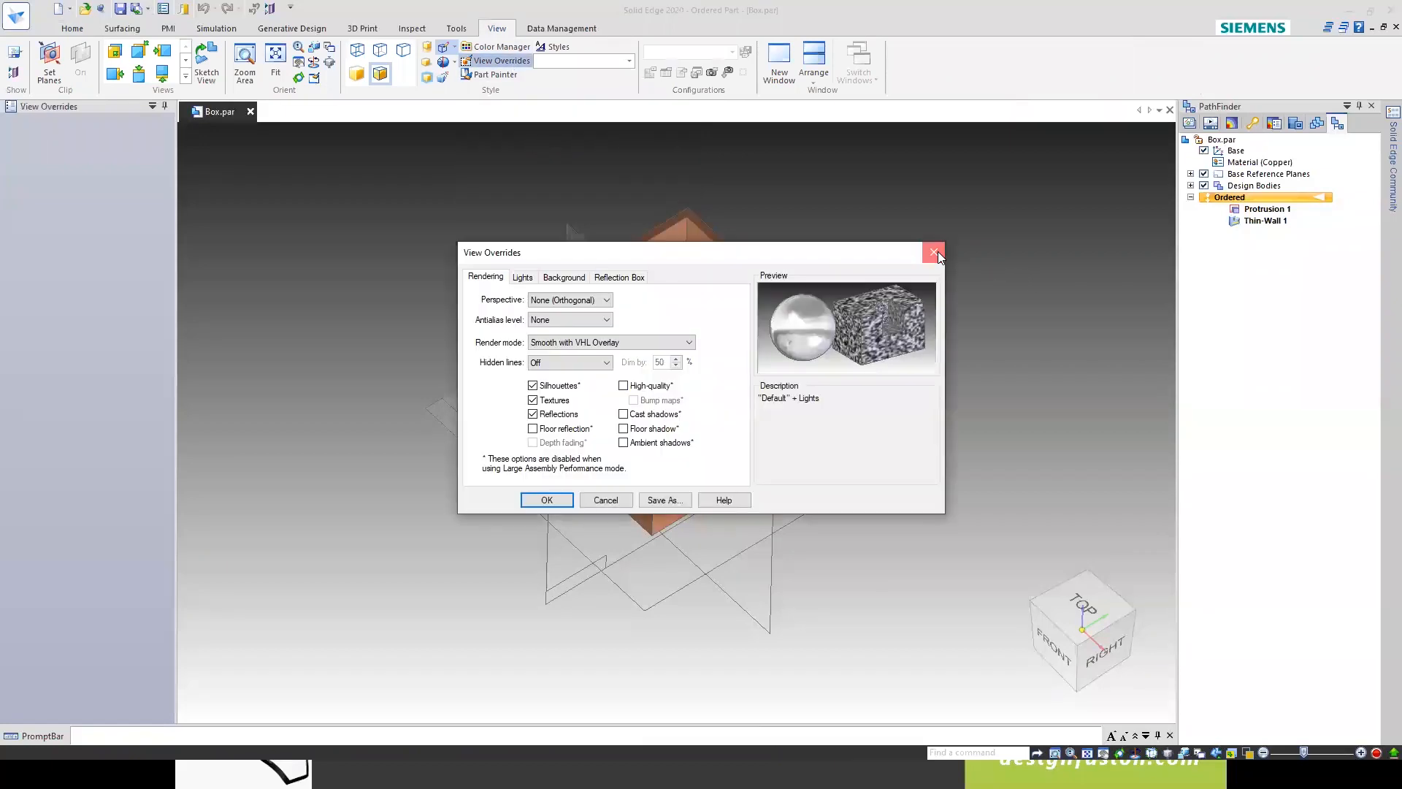
pyautogui.click(935, 252)
# - Set the view background to a vertical gradient with Sky Blue as the first color
pyautogui.rightClick(976, 249)
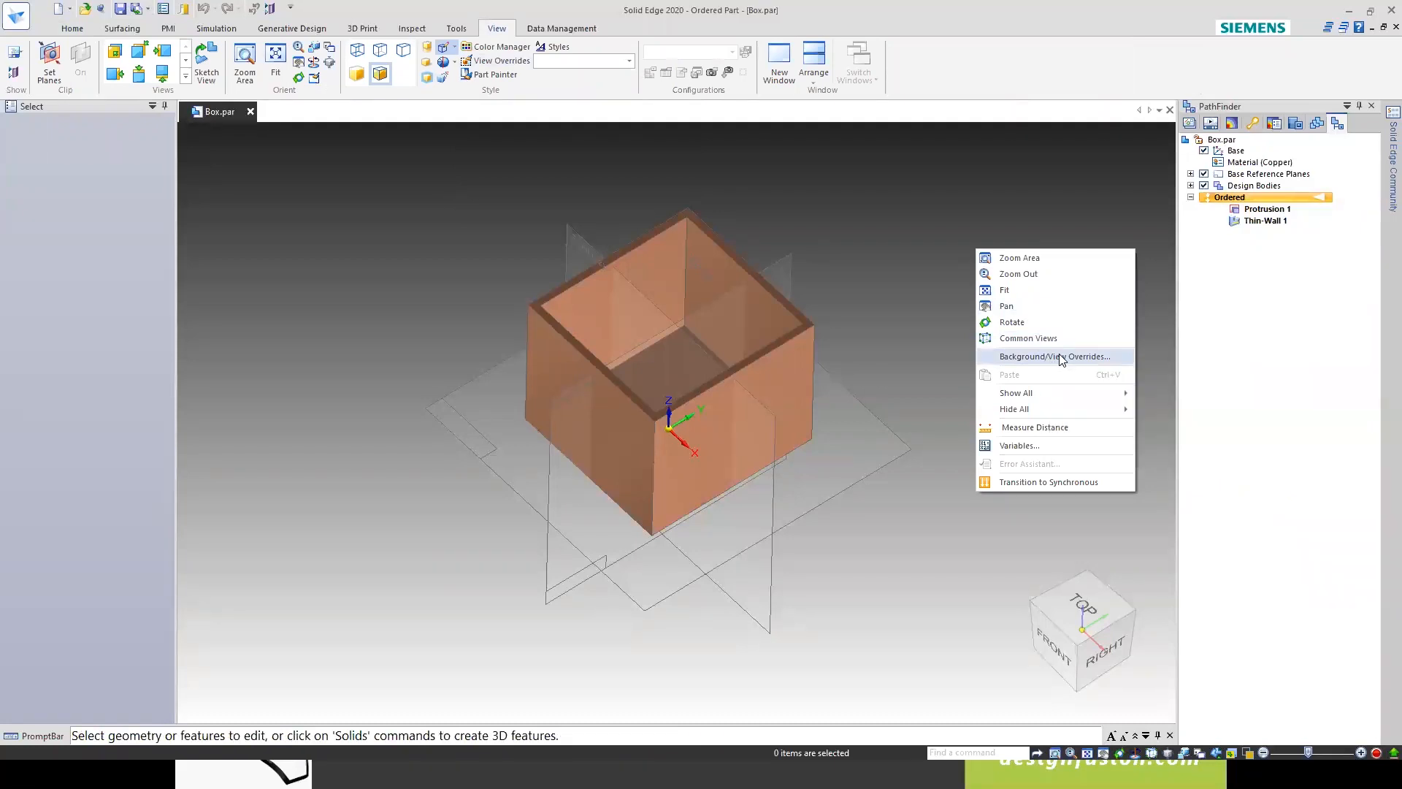
pyautogui.click(1055, 356)
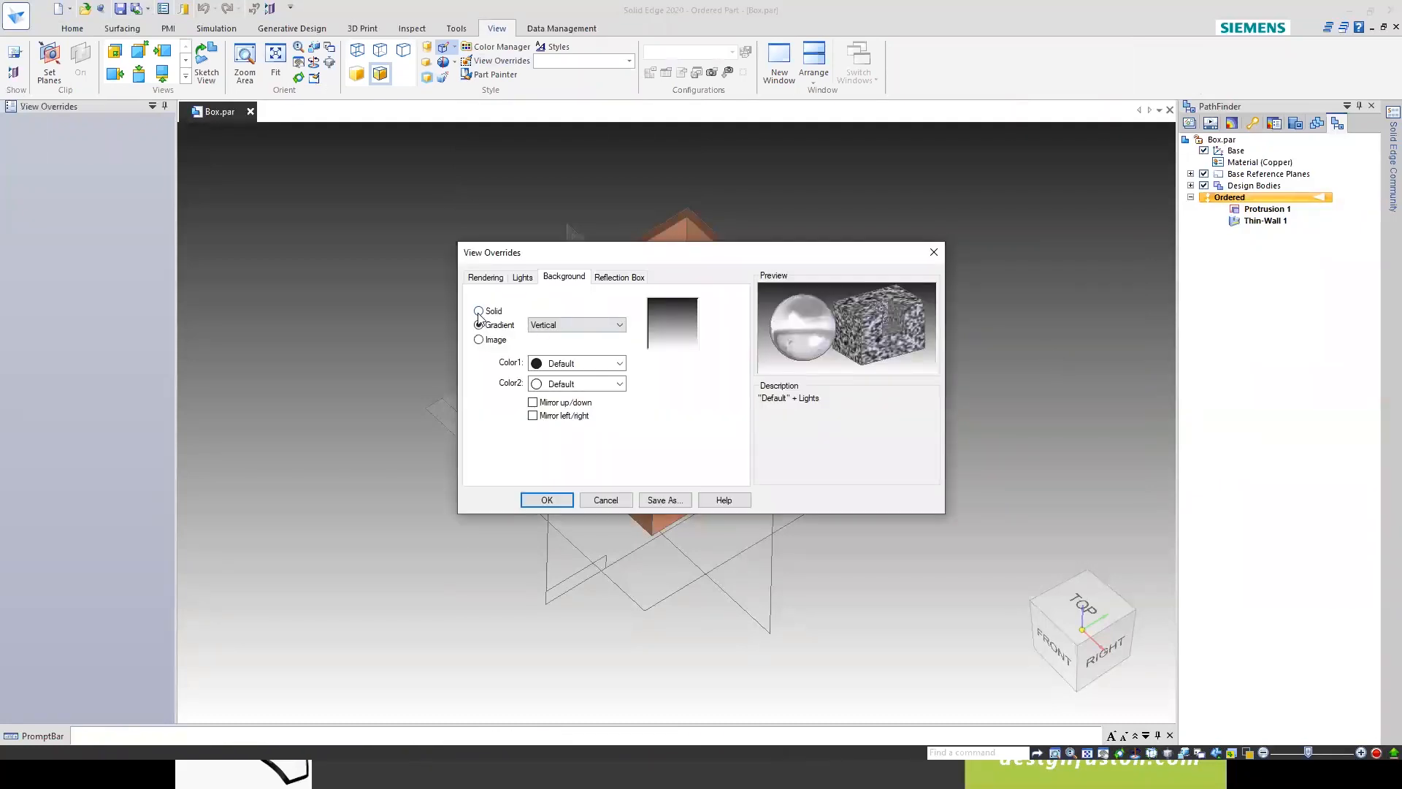
pyautogui.click(479, 312)
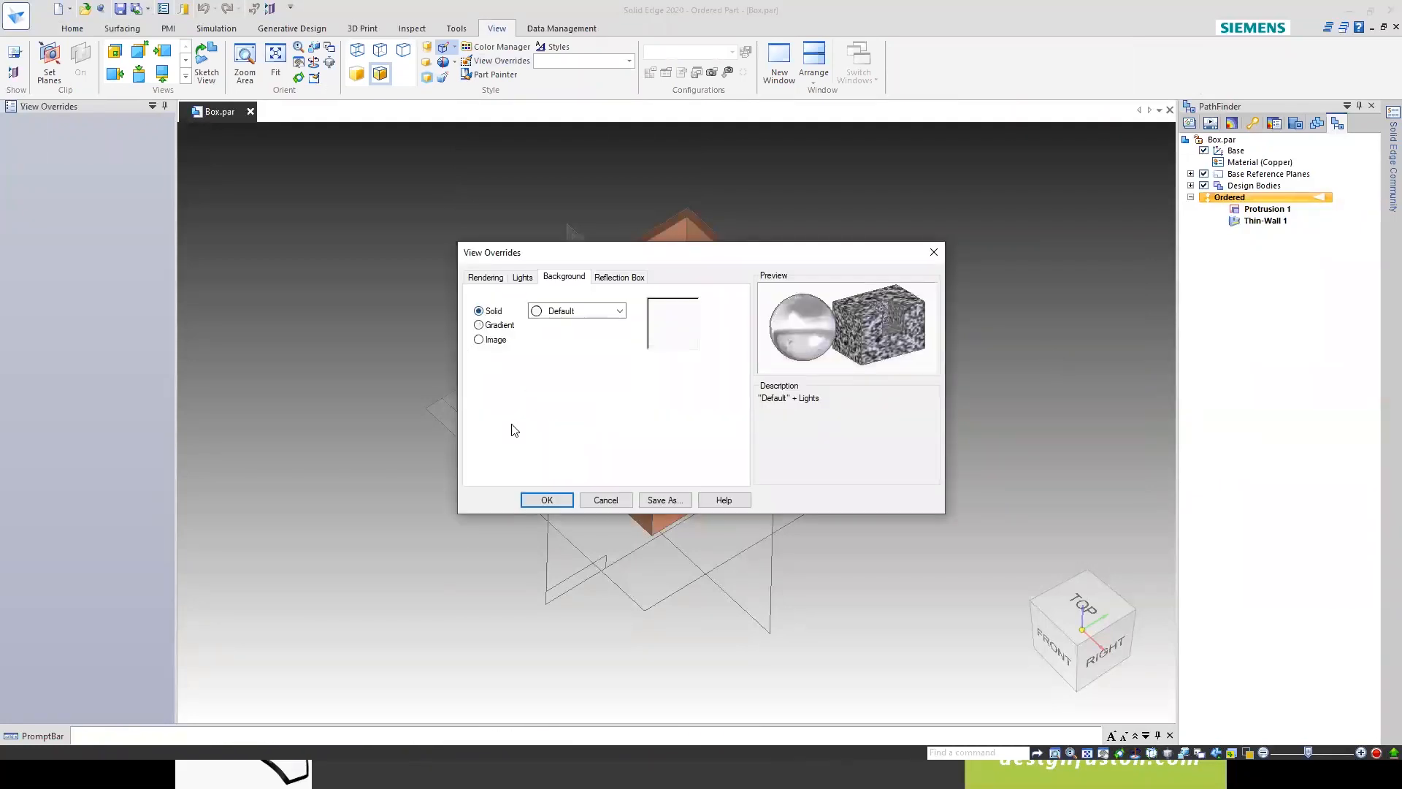
pyautogui.click(479, 325)
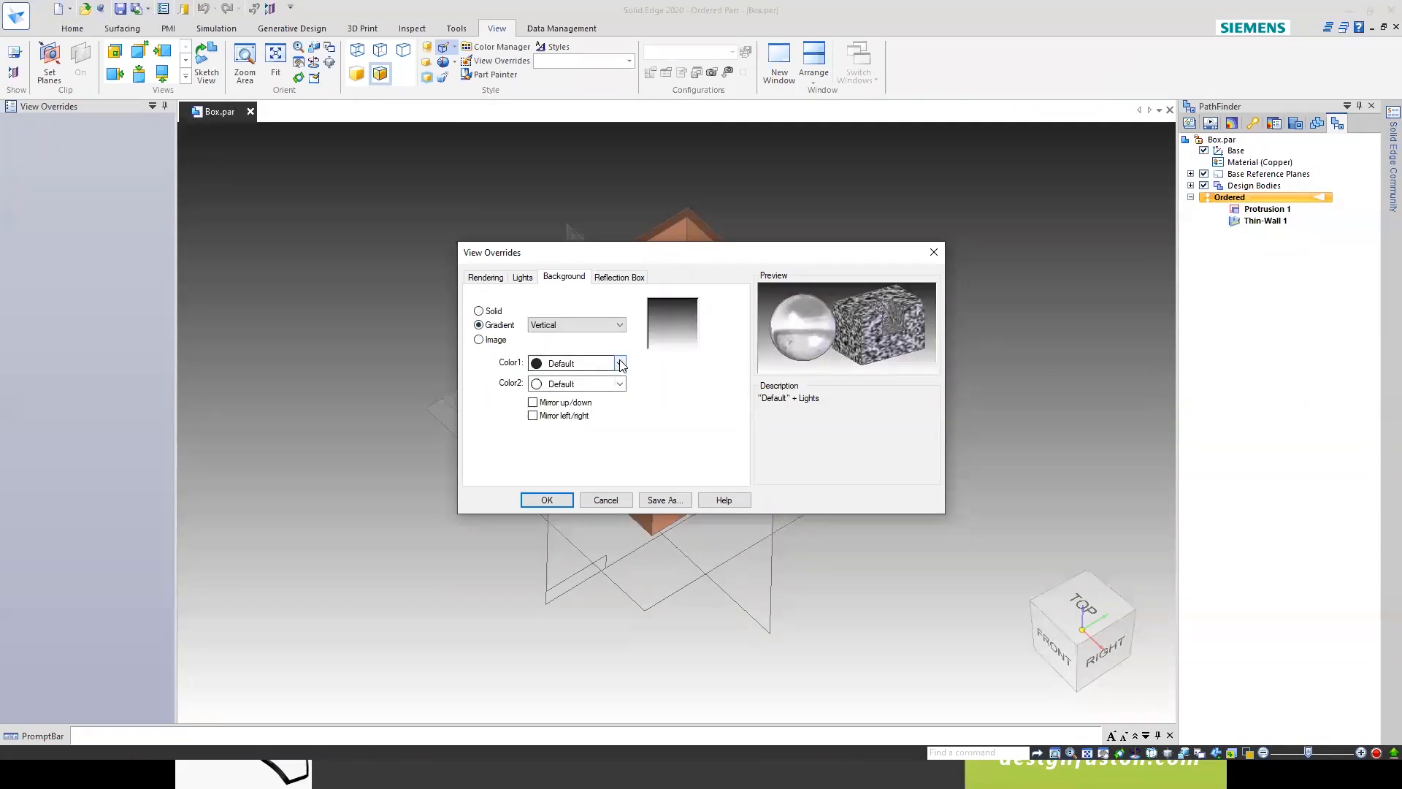
pyautogui.click(620, 363)
pyautogui.click(566, 612)
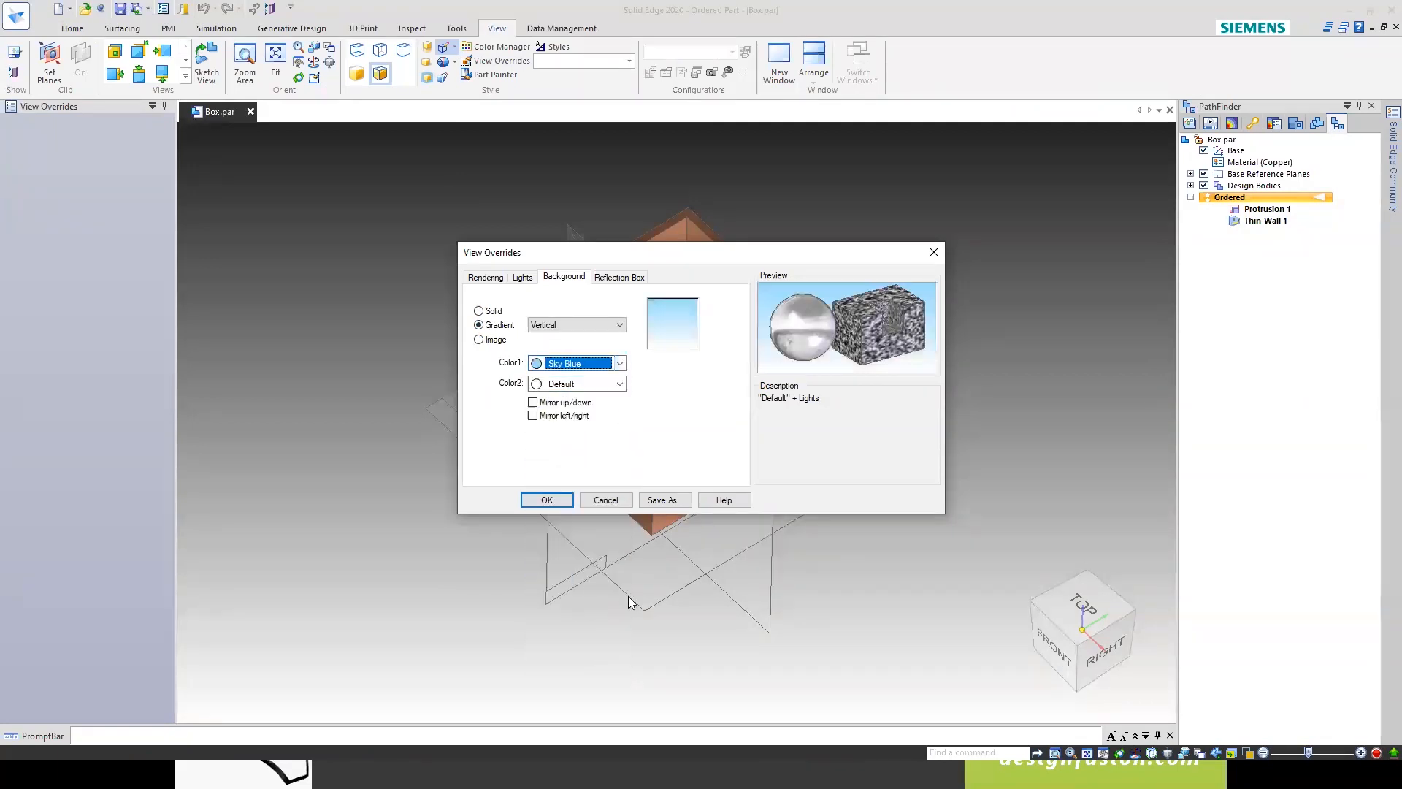
pyautogui.click(546, 502)
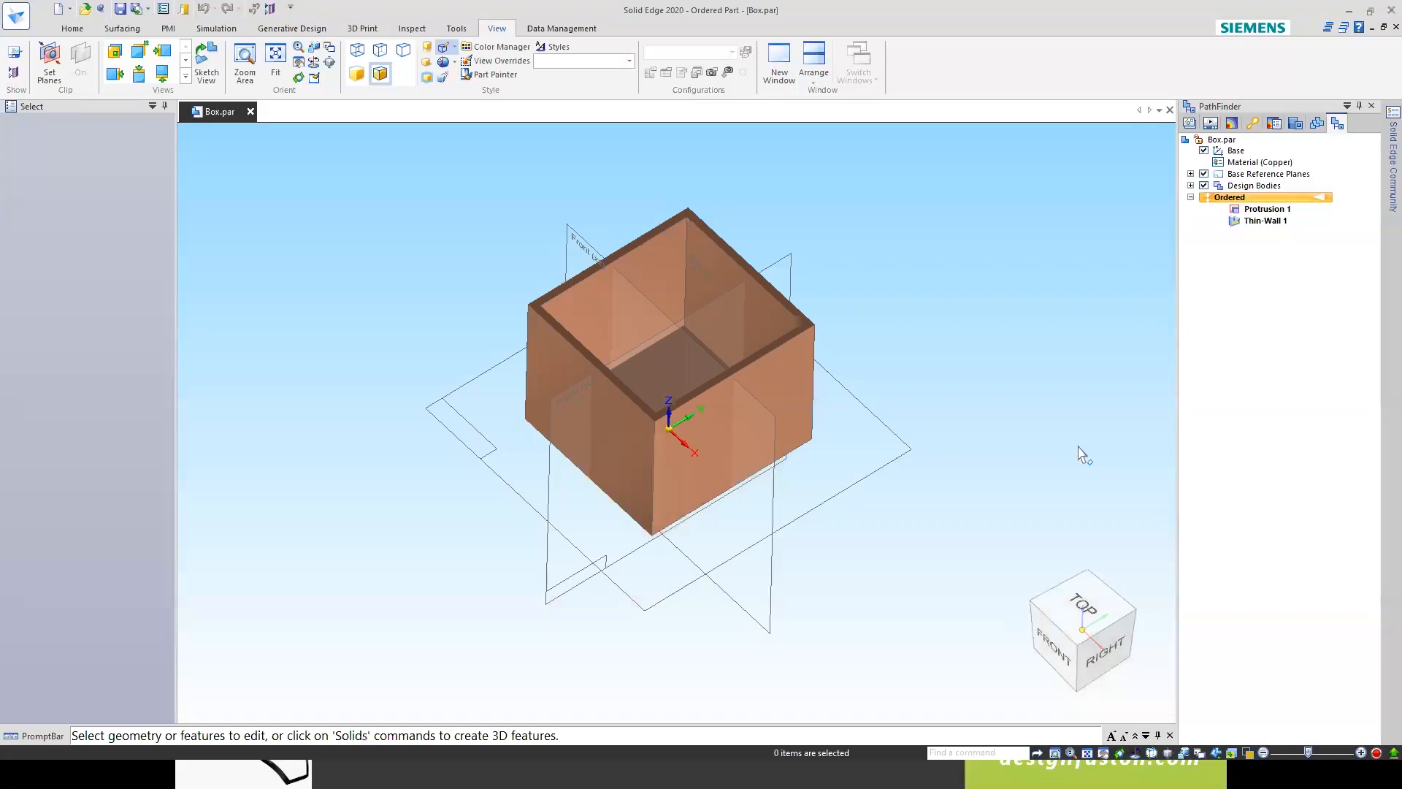
# - Change the view background to Solid with the Default color
pyautogui.rightClick(943, 296)
pyautogui.moveTo(999, 442)
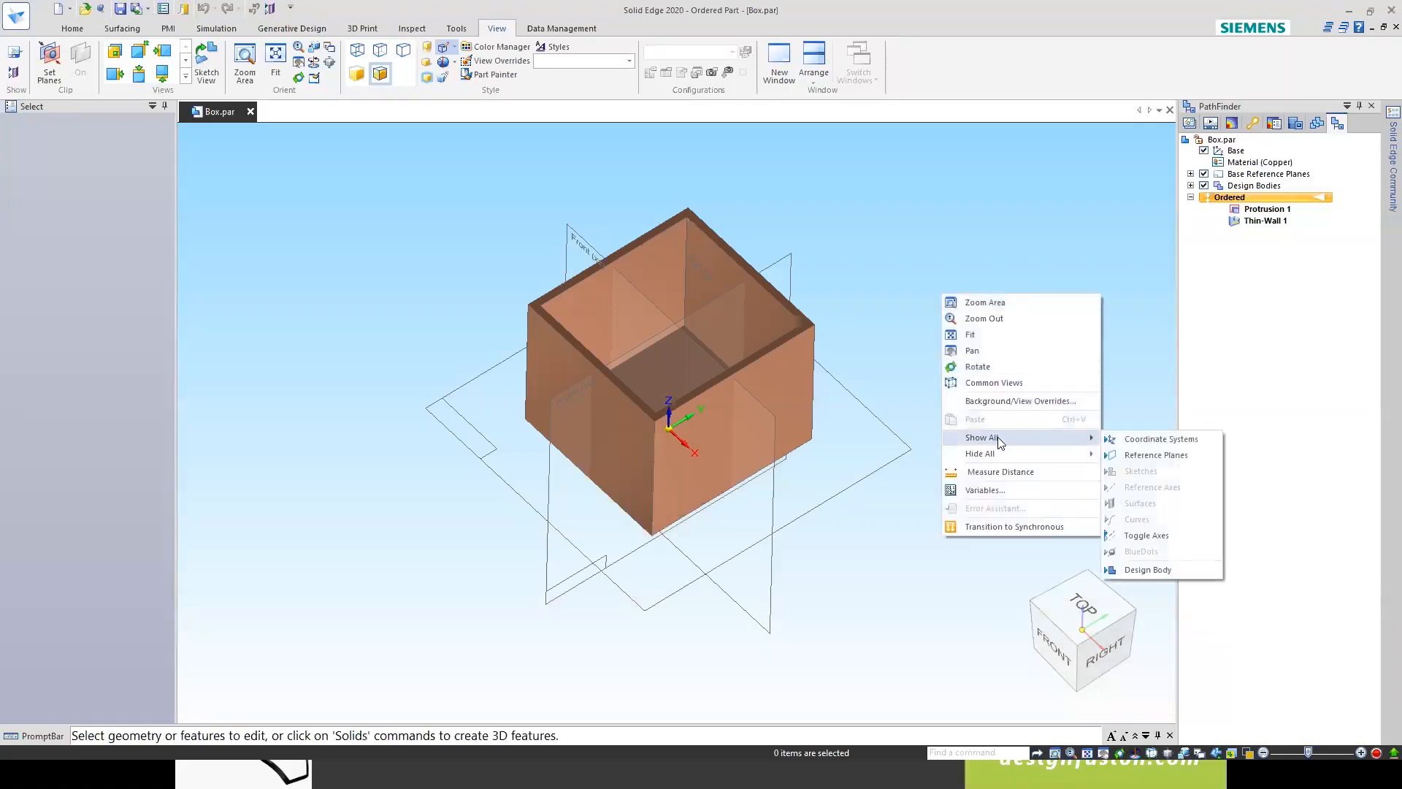
pyautogui.click(1020, 401)
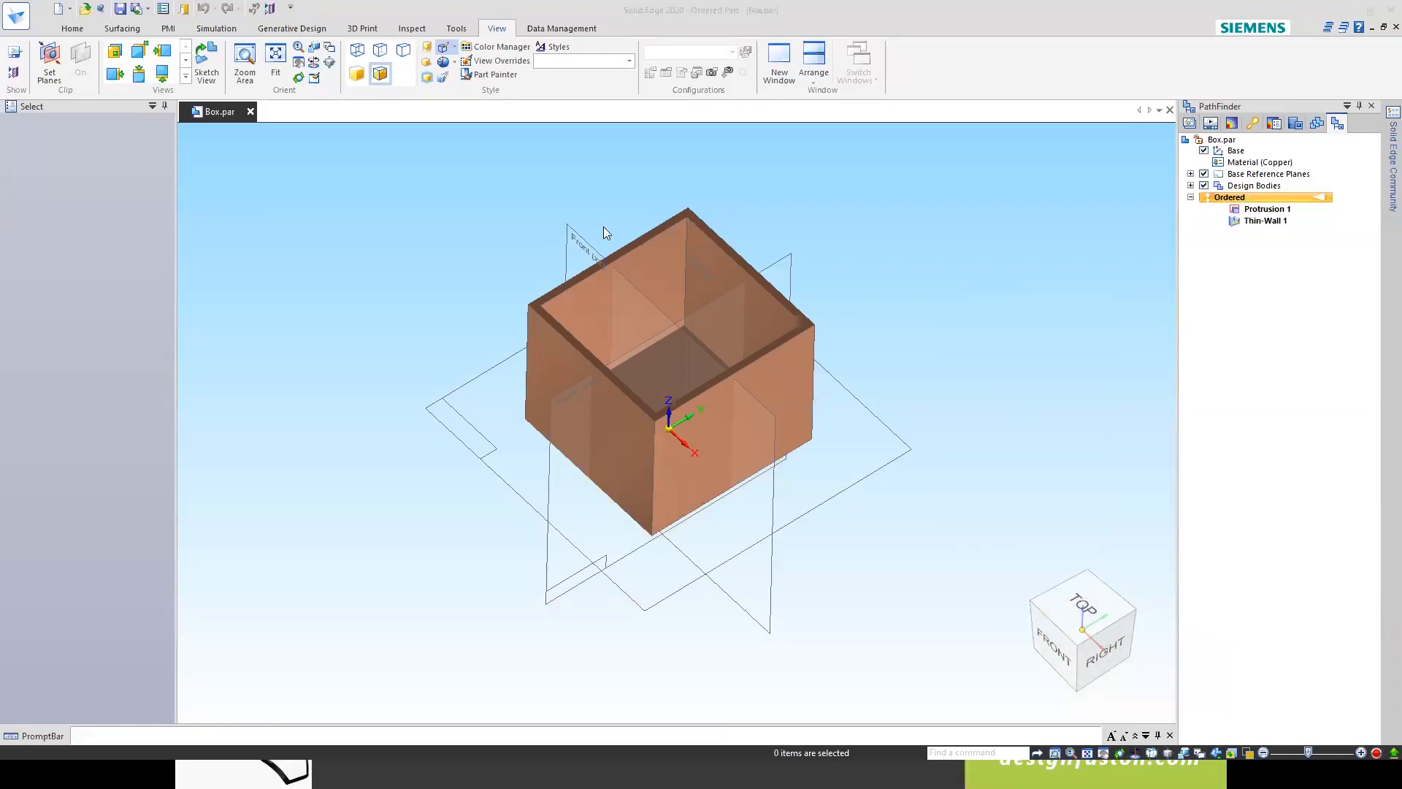
pyautogui.click(482, 311)
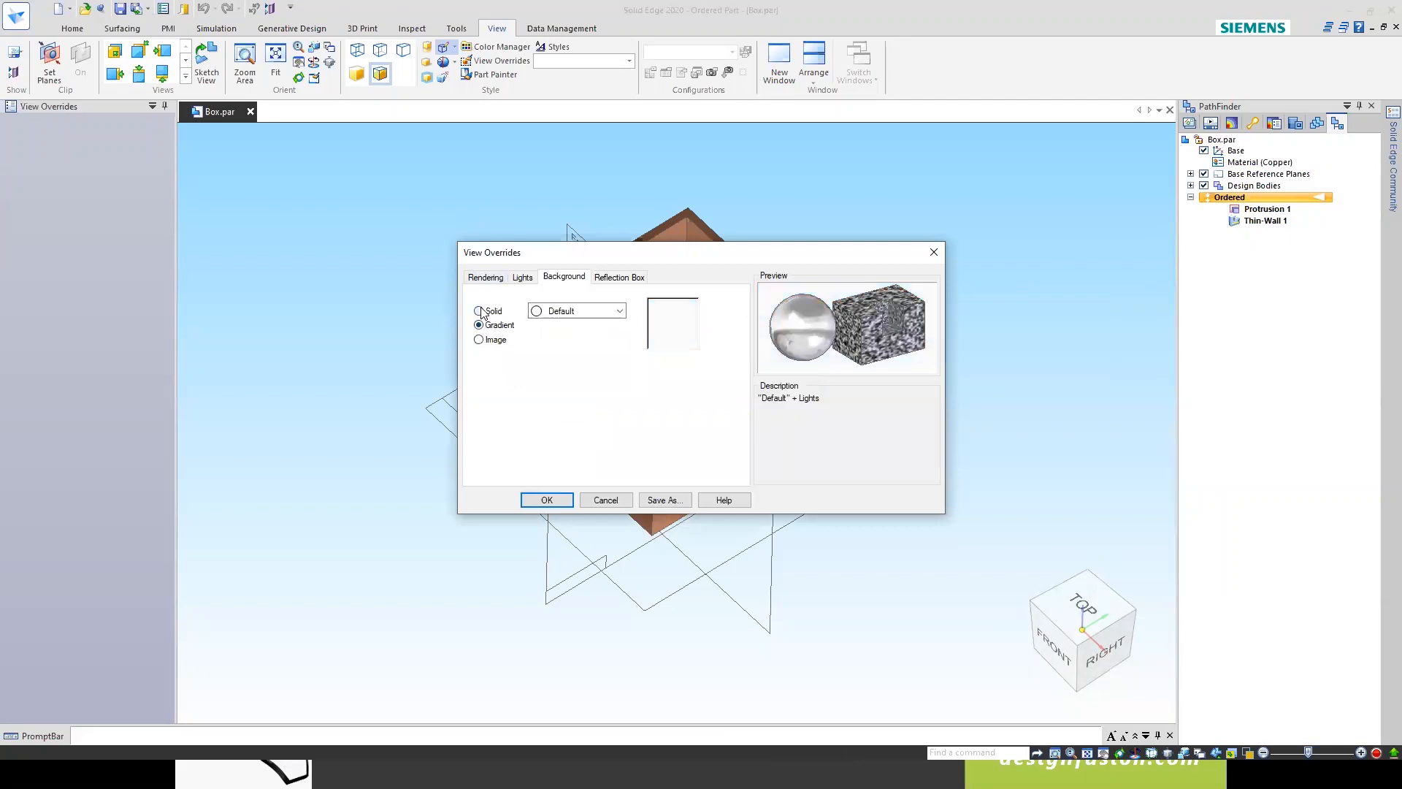
pyautogui.click(547, 501)
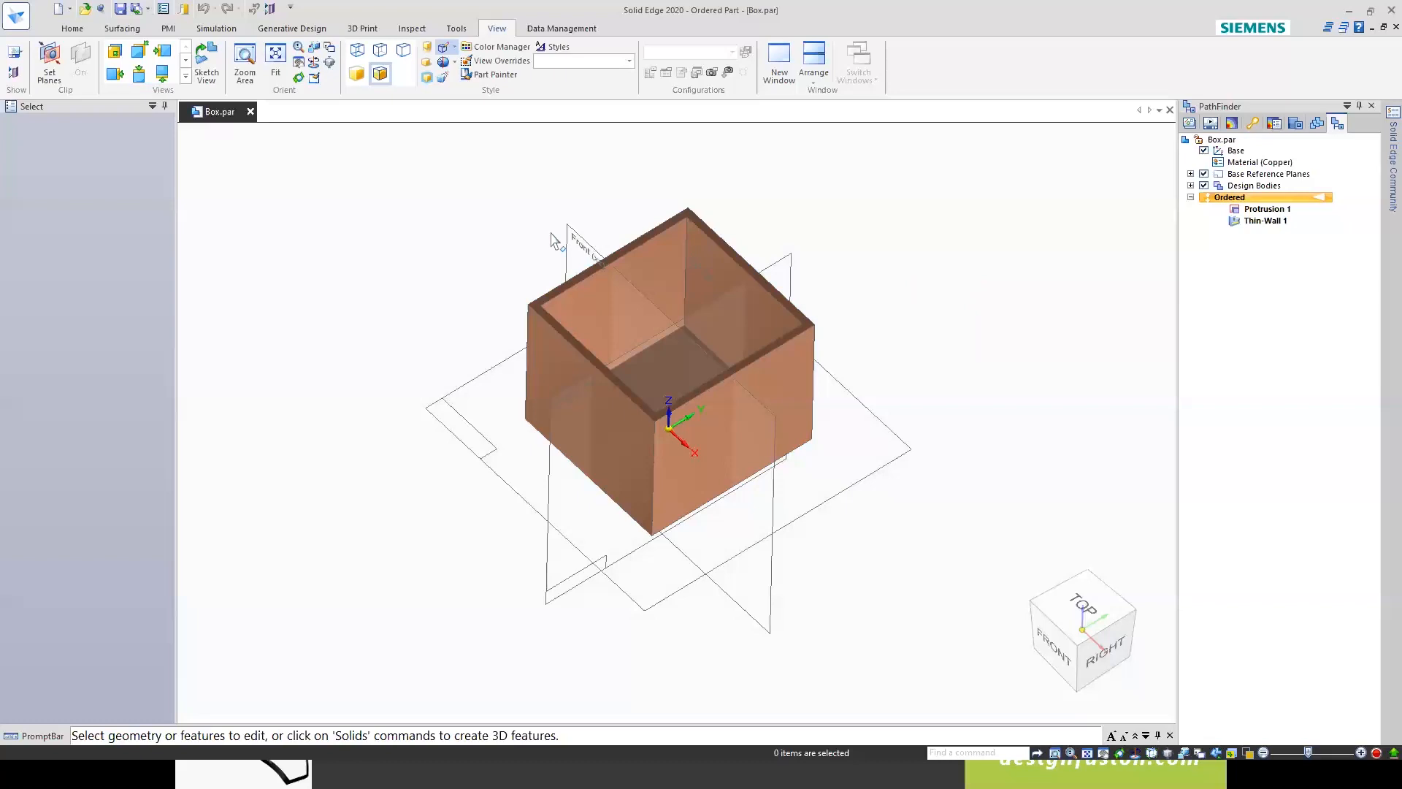
# - Open the Learn Solid Edge help collection, look over its topics and put it away
pyautogui.moveTo(1153, 593)
pyautogui.click(1361, 29)
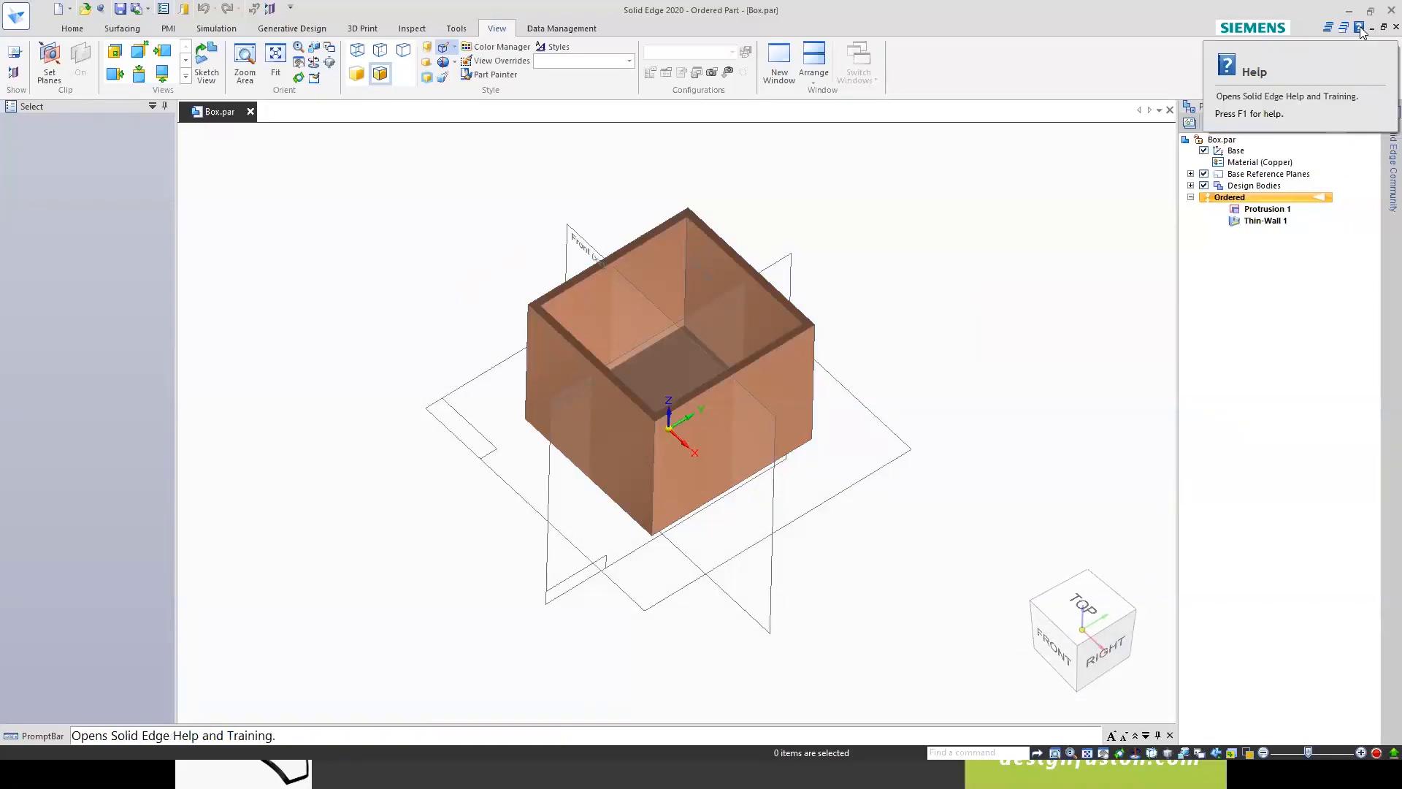
pyautogui.click(1333, 69)
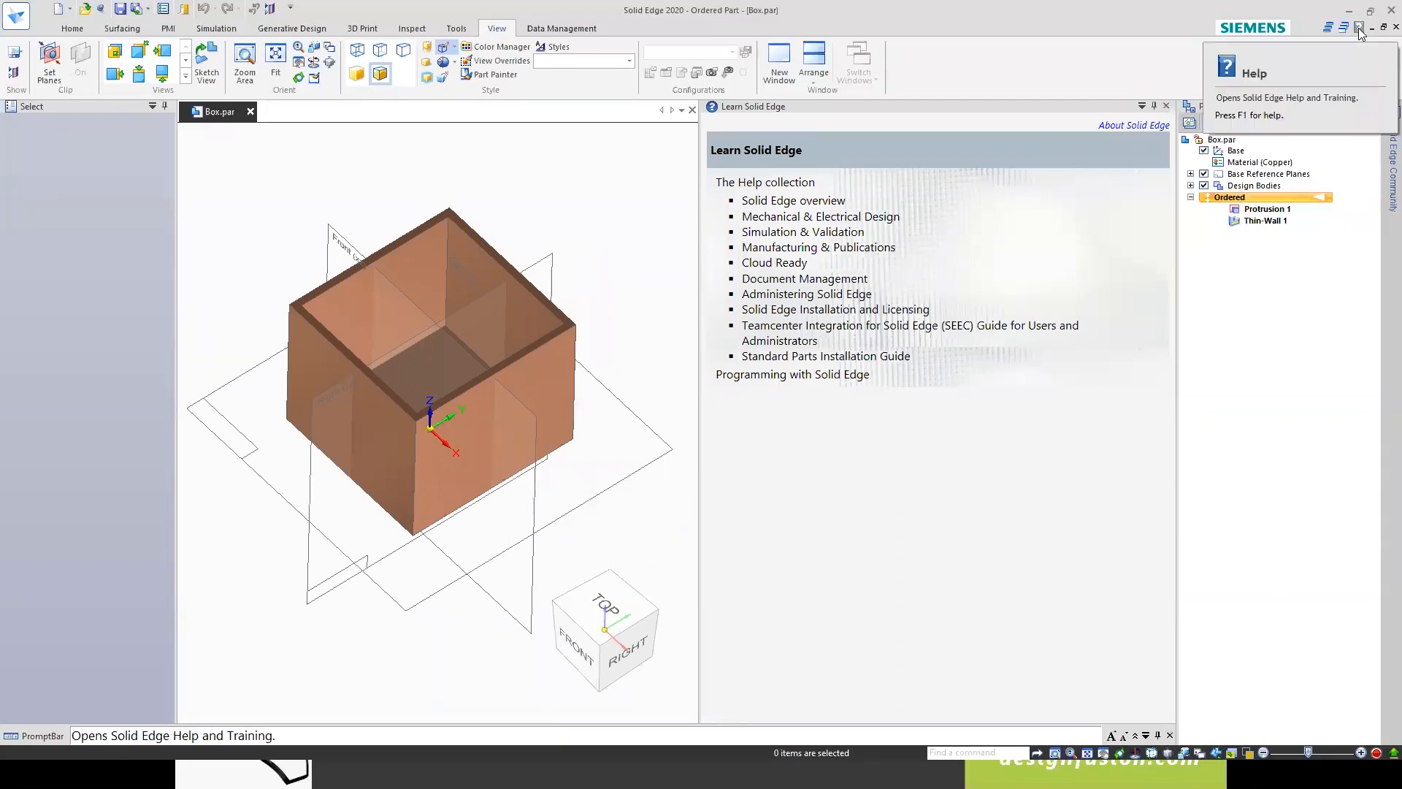
pyautogui.click(1167, 106)
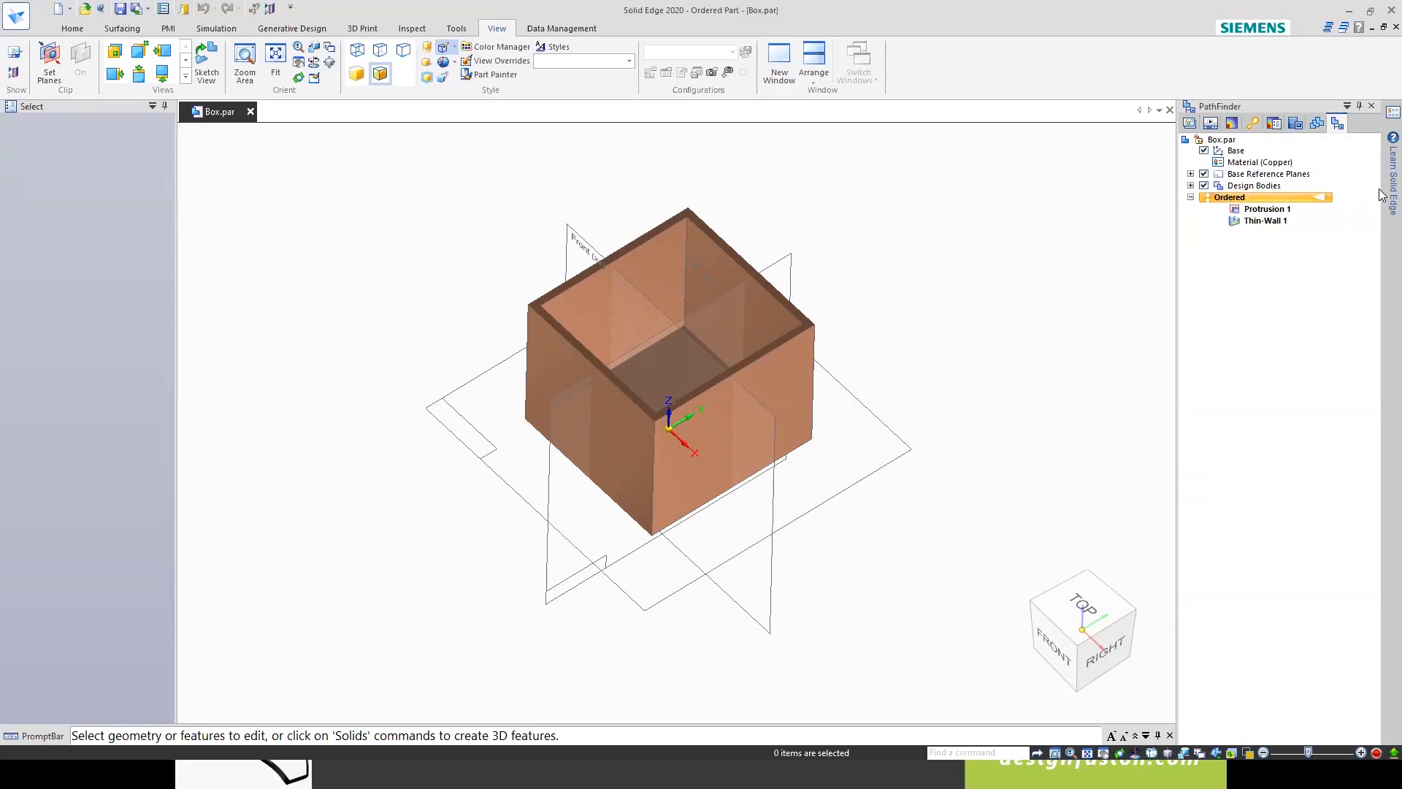
# - Bring the help collection back, check the version and licensed modules in About Solid Edge, and close it
pyautogui.moveTo(1383, 194)
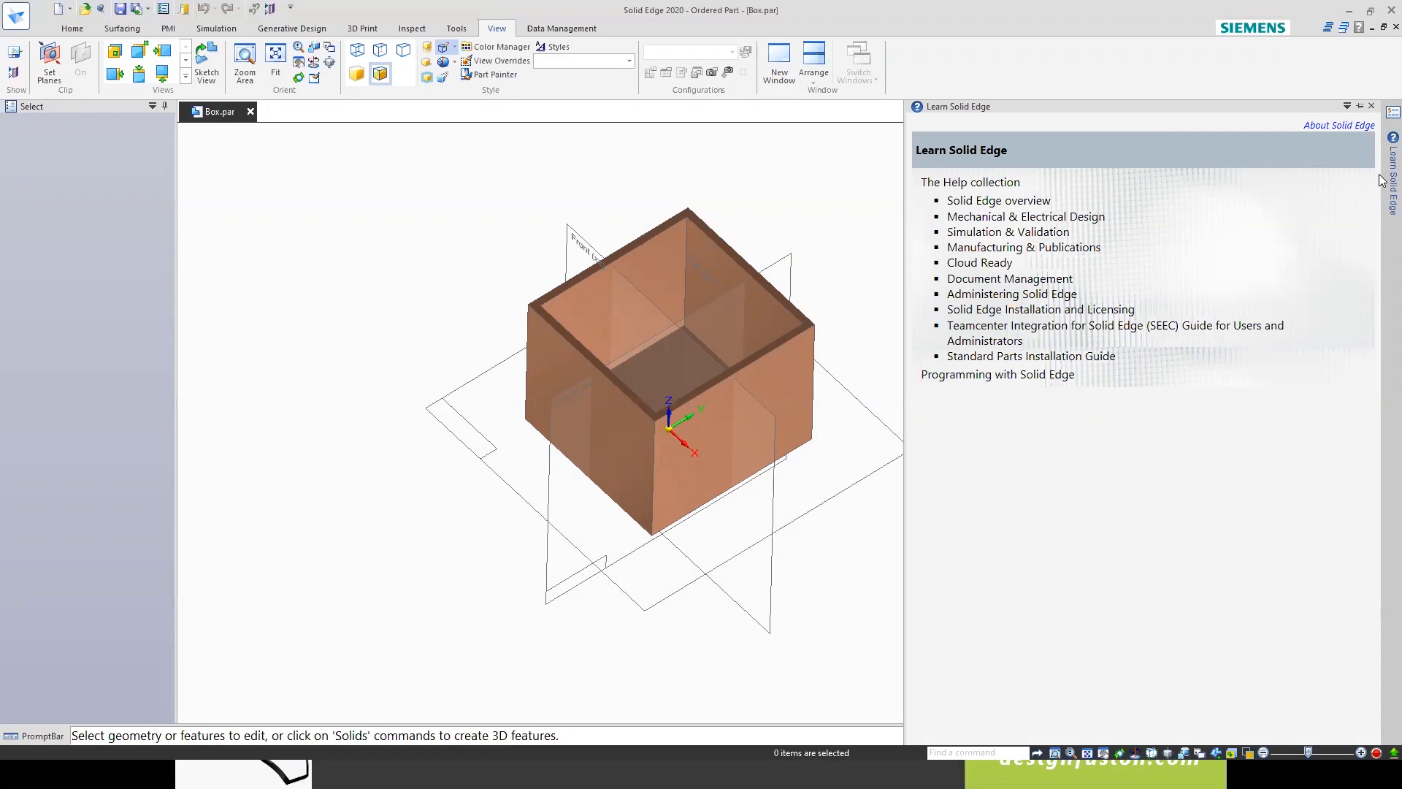
pyautogui.click(1331, 128)
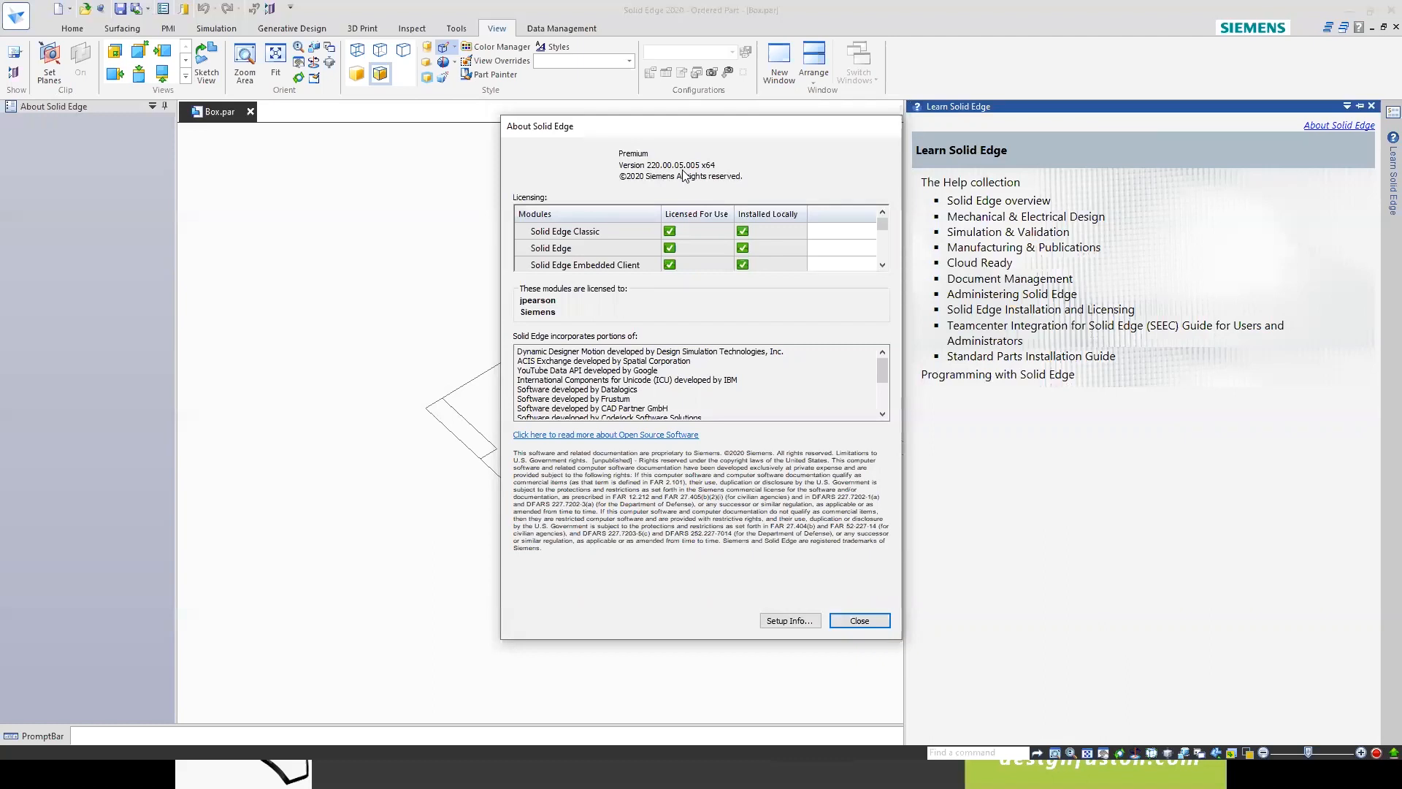
pyautogui.click(859, 621)
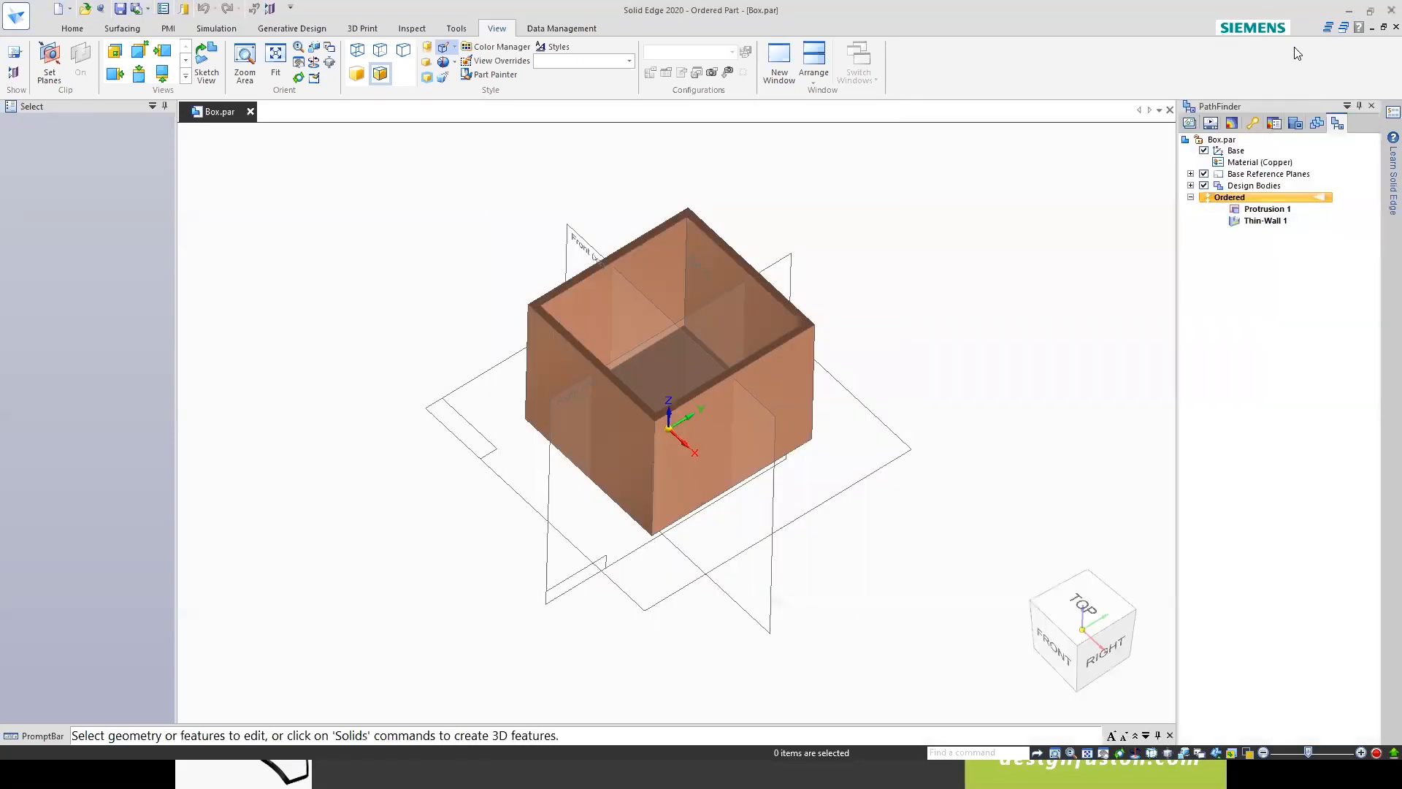